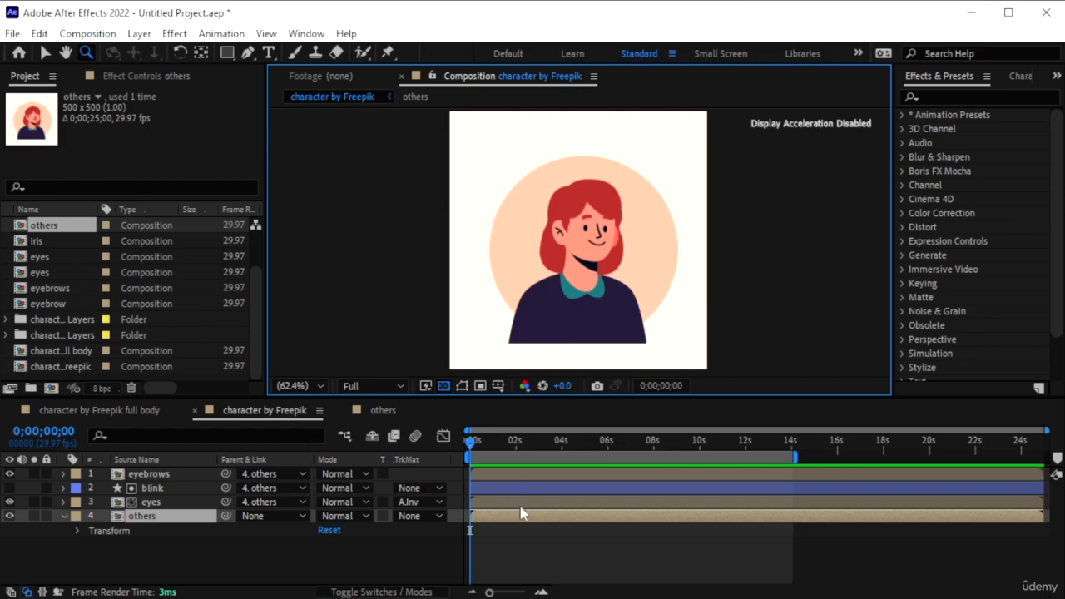
Pre-compose the mouth layer of the others composition under the name mouth, moving all attributes into the new composition.
key("v")
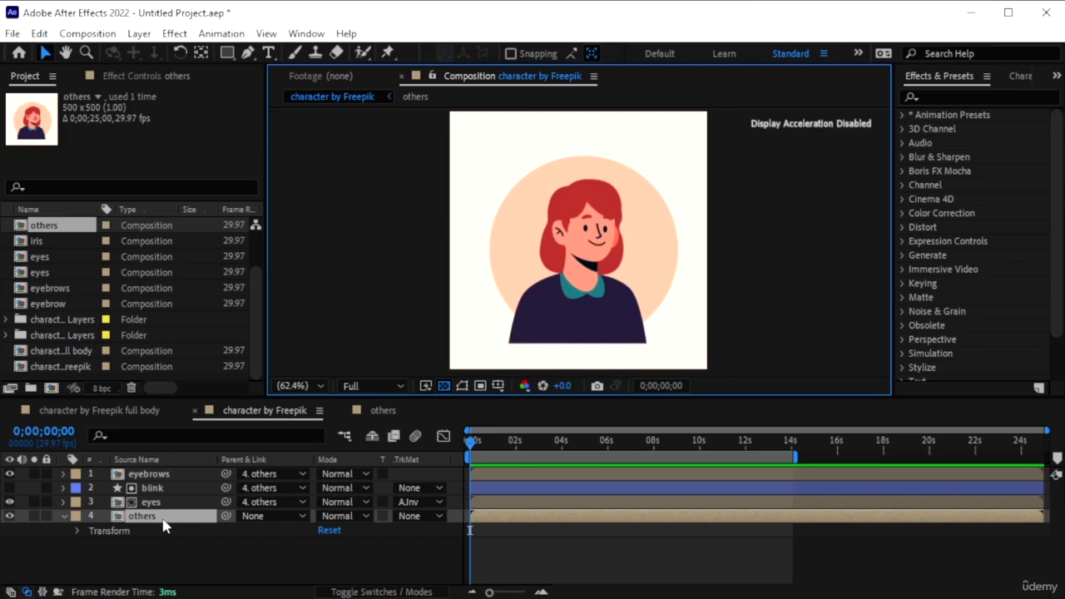
left_click(382, 410)
left_click(148, 492)
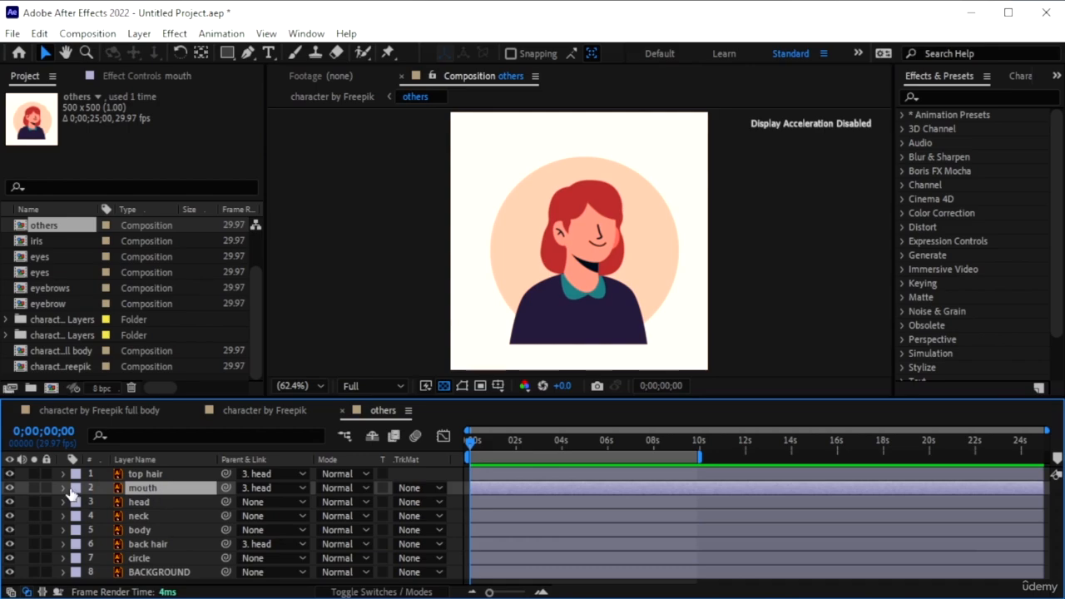
right_click(150, 493)
left_click(239, 397)
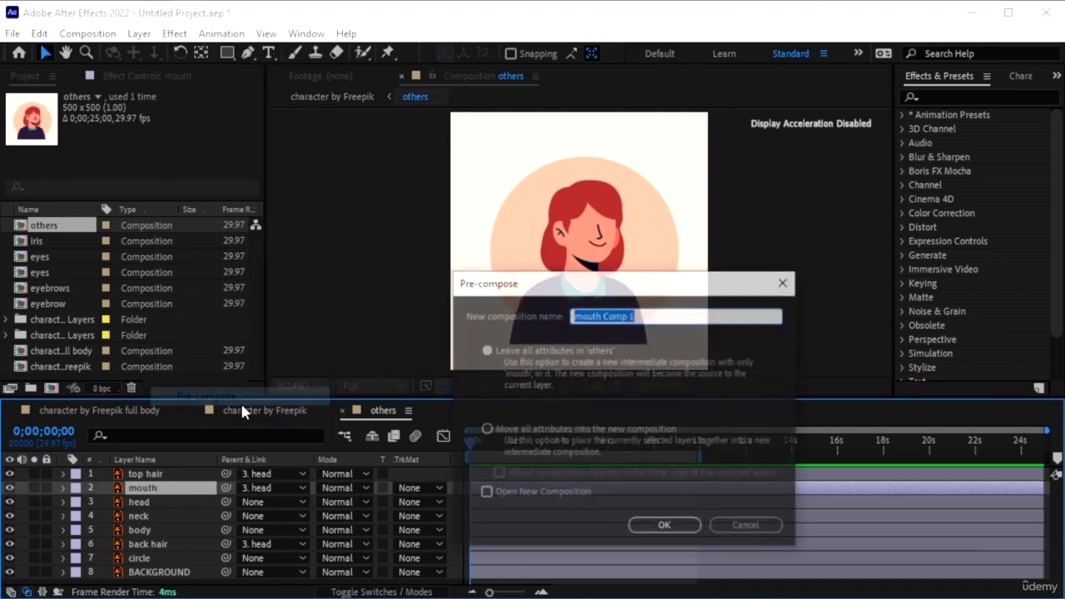
left_click(488, 430)
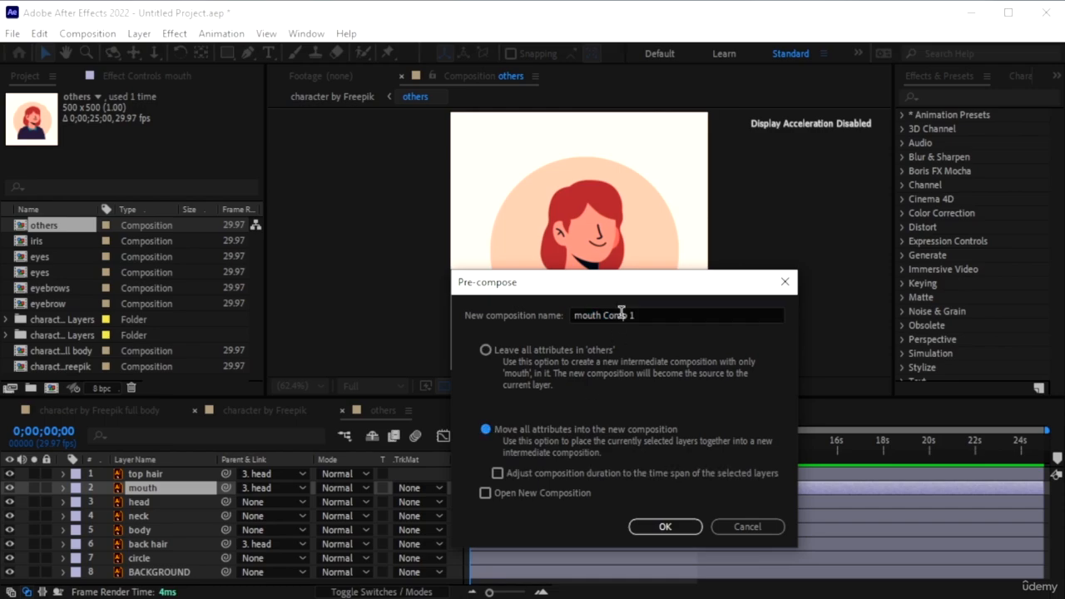
left_click(646, 315)
left_click_drag(648, 317, 602, 318)
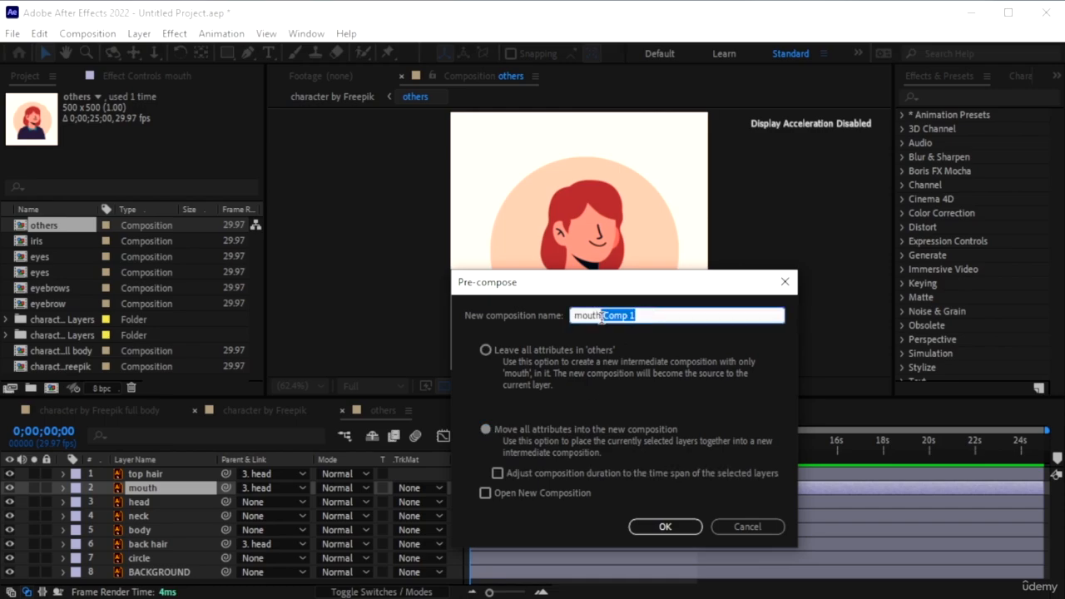
left_click(662, 526)
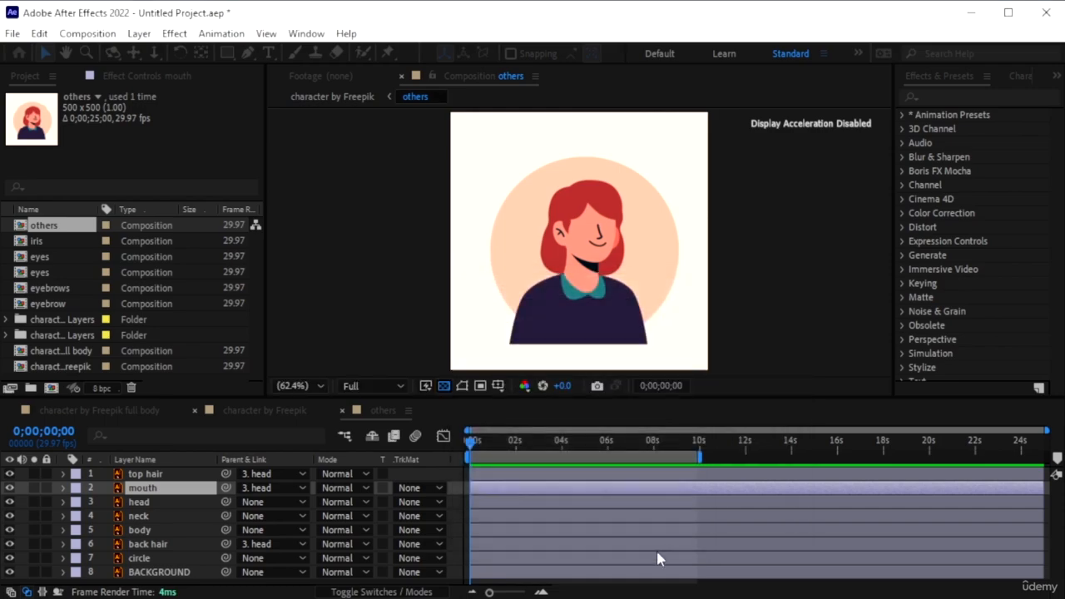
Open the mouth composition and set the current time to 0;00;01;03.
double_click(152, 490)
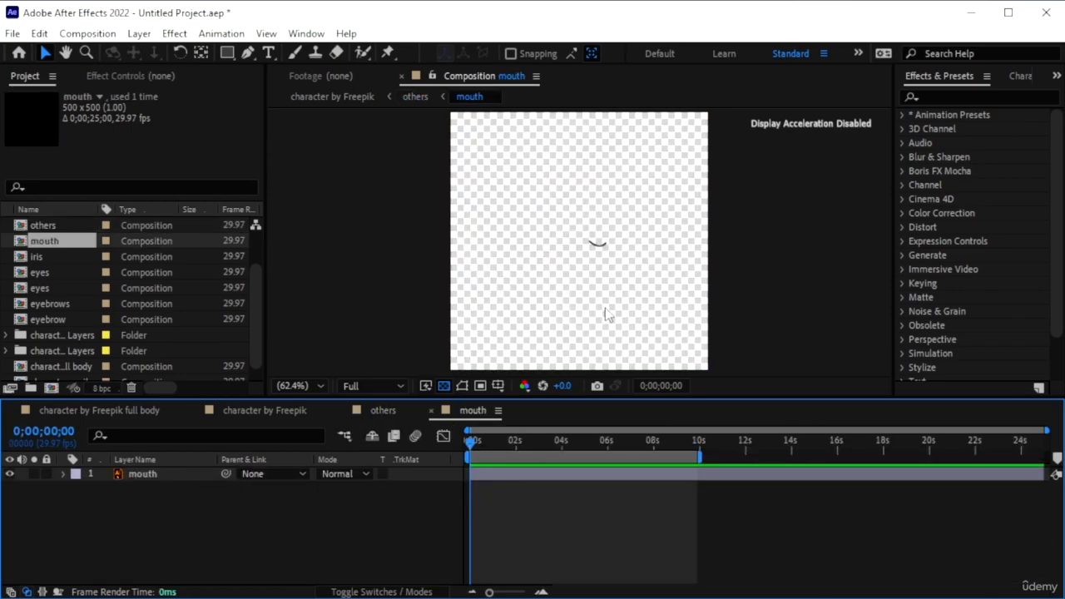
scroll(641, 254, "up", 4)
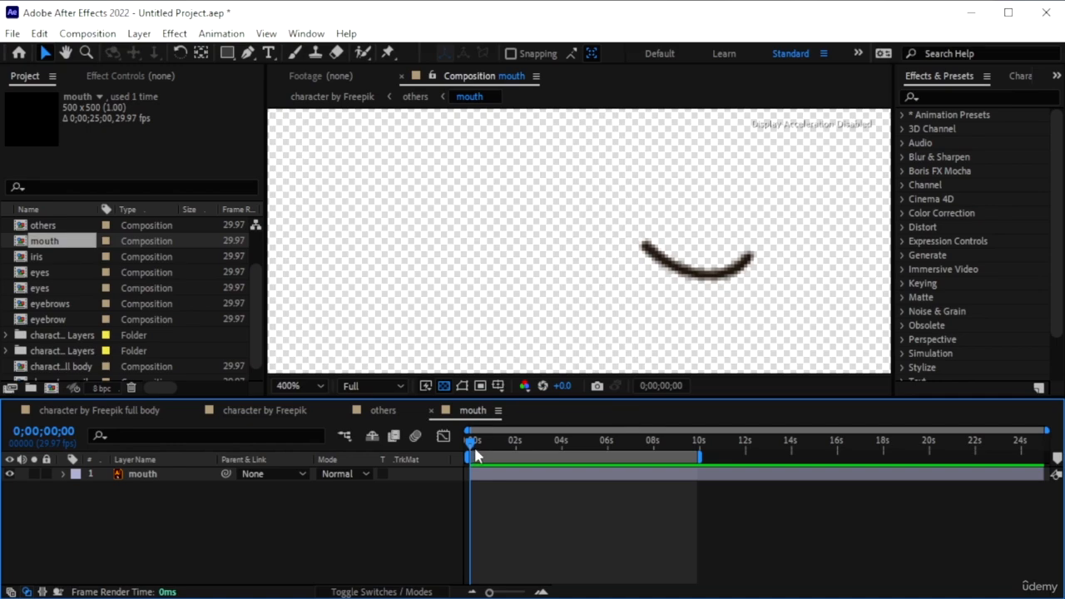
left_click_drag(476, 455, 497, 446)
left_click(538, 477)
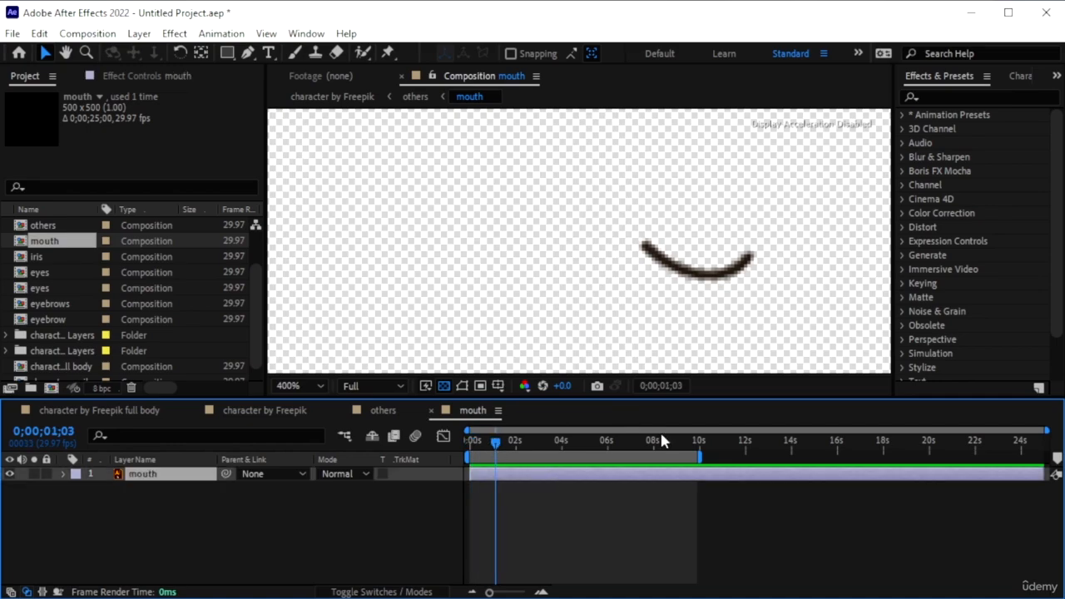
scroll(801, 316, "up", 1)
key("h")
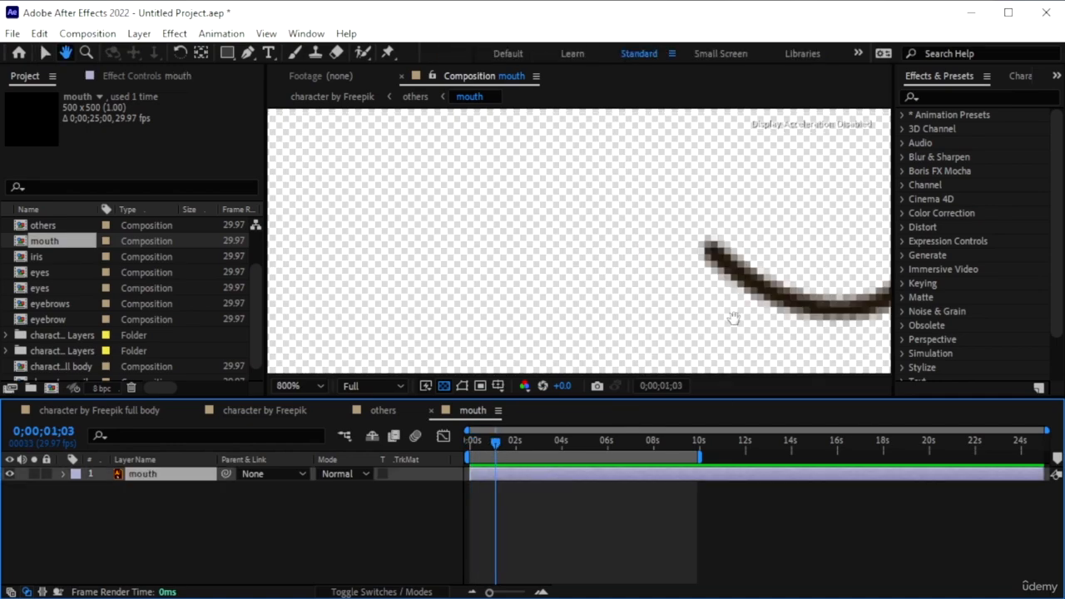
mouse_move(681, 319)
left_mouse_down()
mouse_move(474, 235)
mouse_move(416, 277)
left_mouse_up()
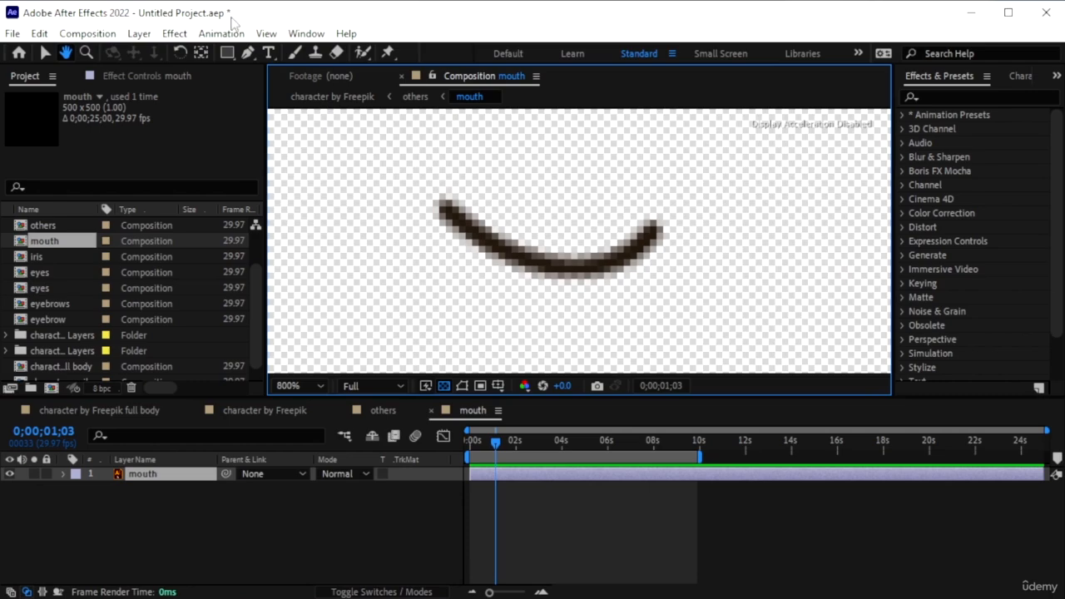
left_click(283, 509)
key("v")
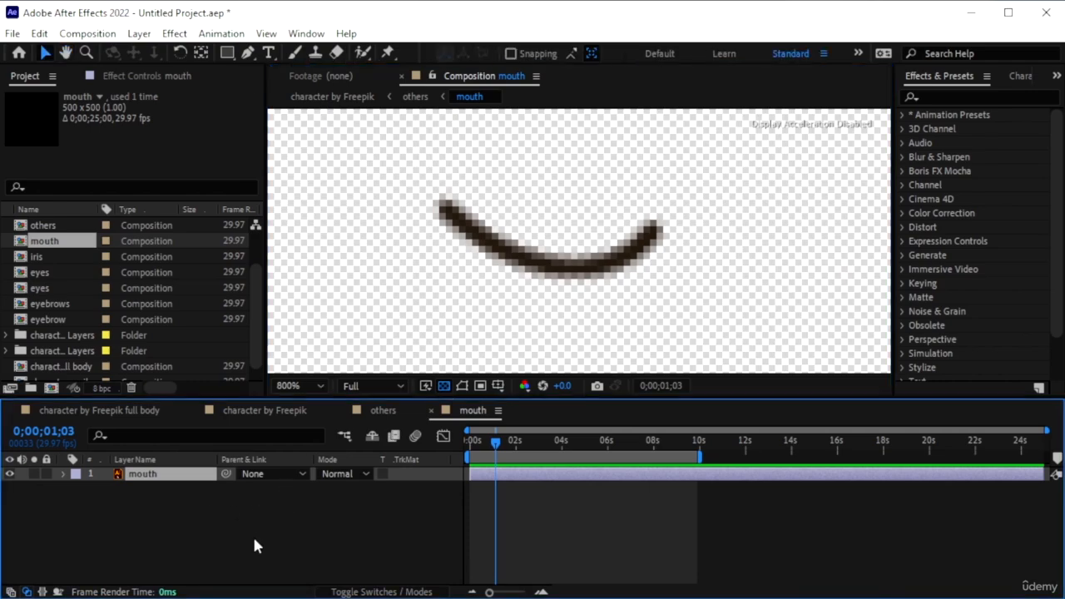
Deselect the mouth layer and set the Pen tool's fill to None.
left_click(229, 552)
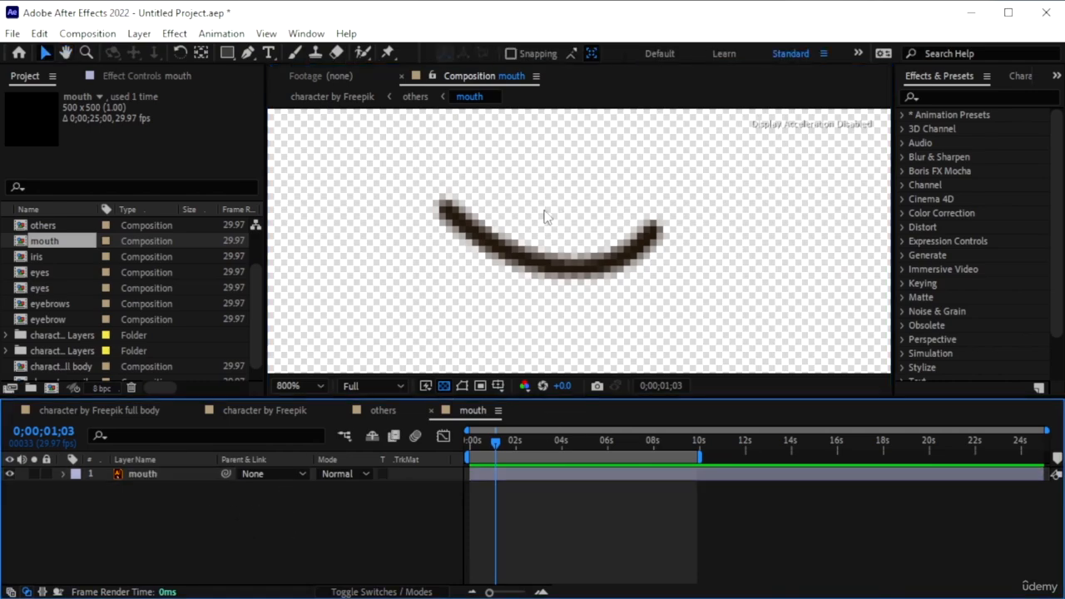
left_click(248, 55)
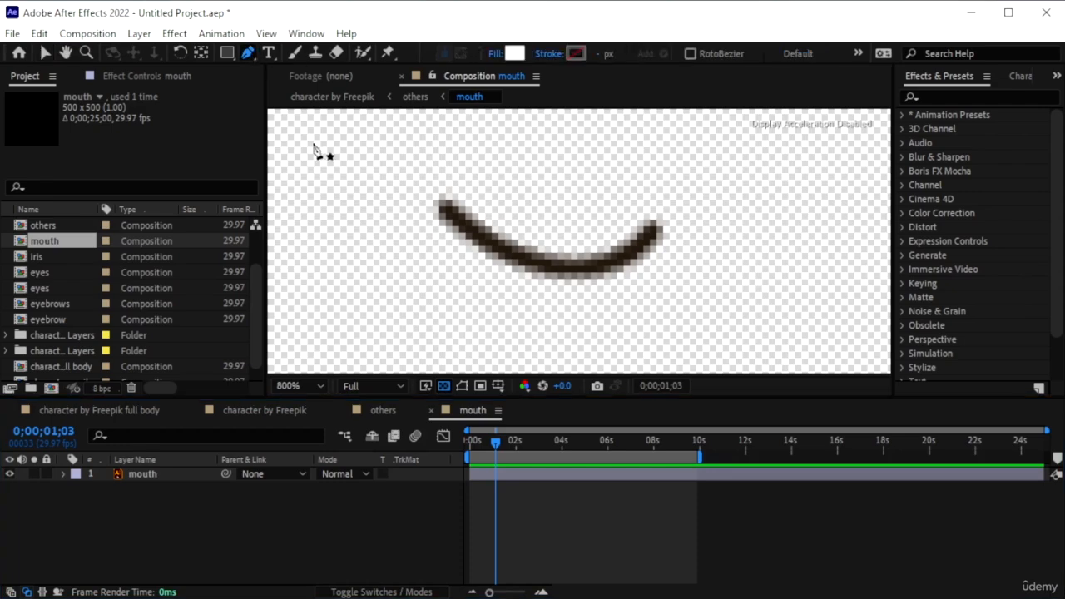
left_click(492, 53)
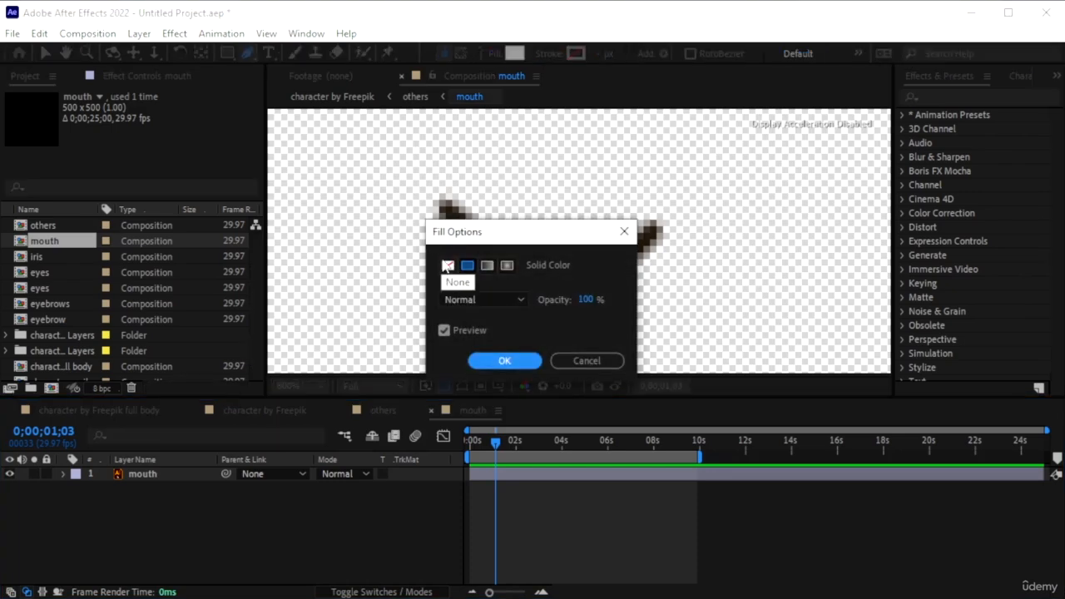
left_click(448, 265)
left_click(504, 360)
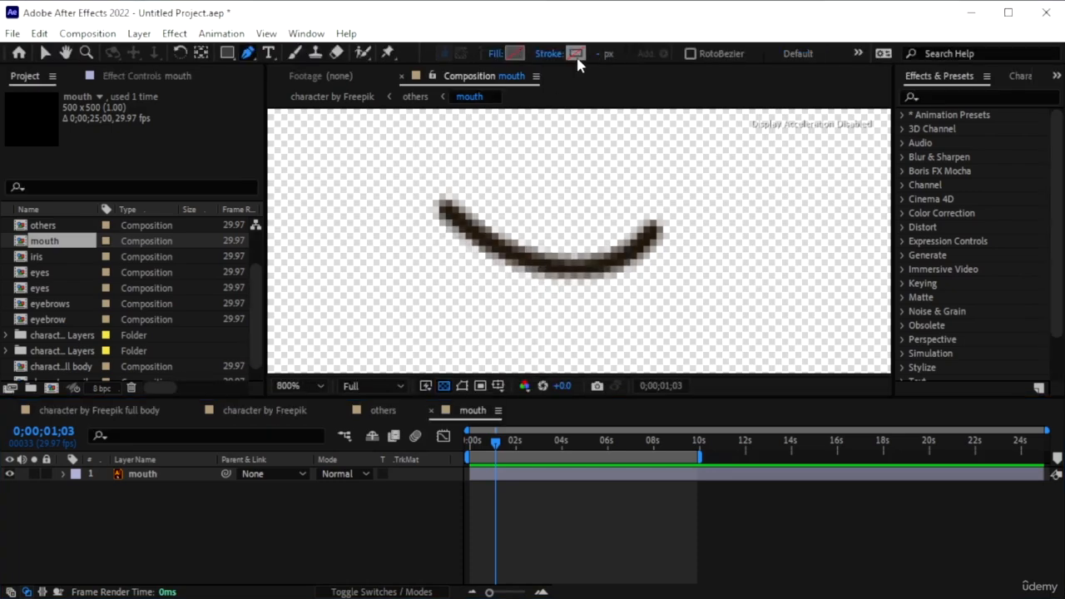
Set the shape stroke colour to the mouth line's dark brown, 2E241B, by sampling it from the artwork.
left_click(576, 54)
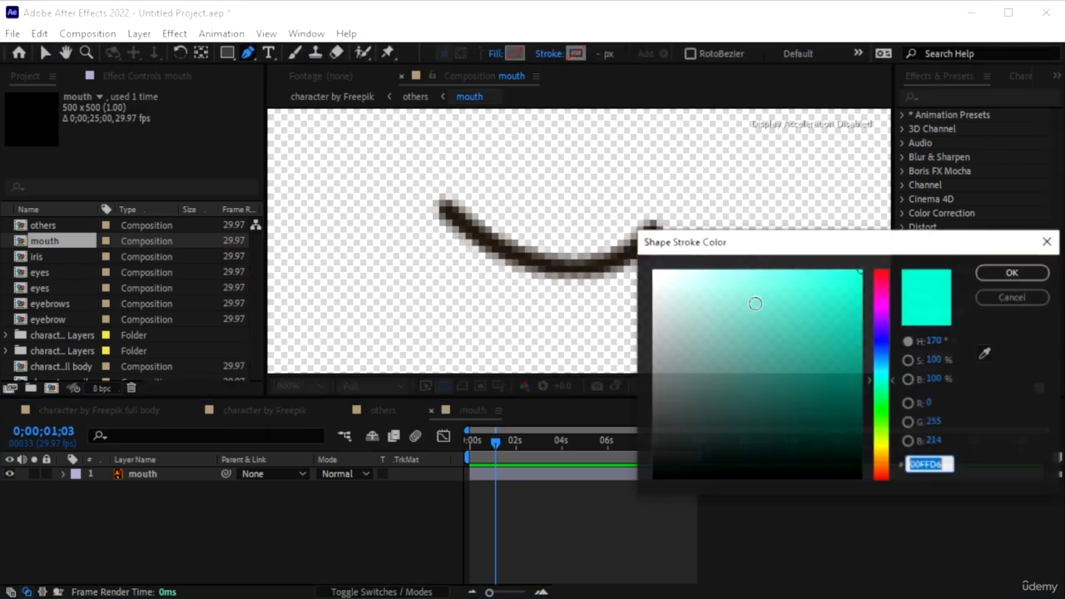
left_click(985, 353)
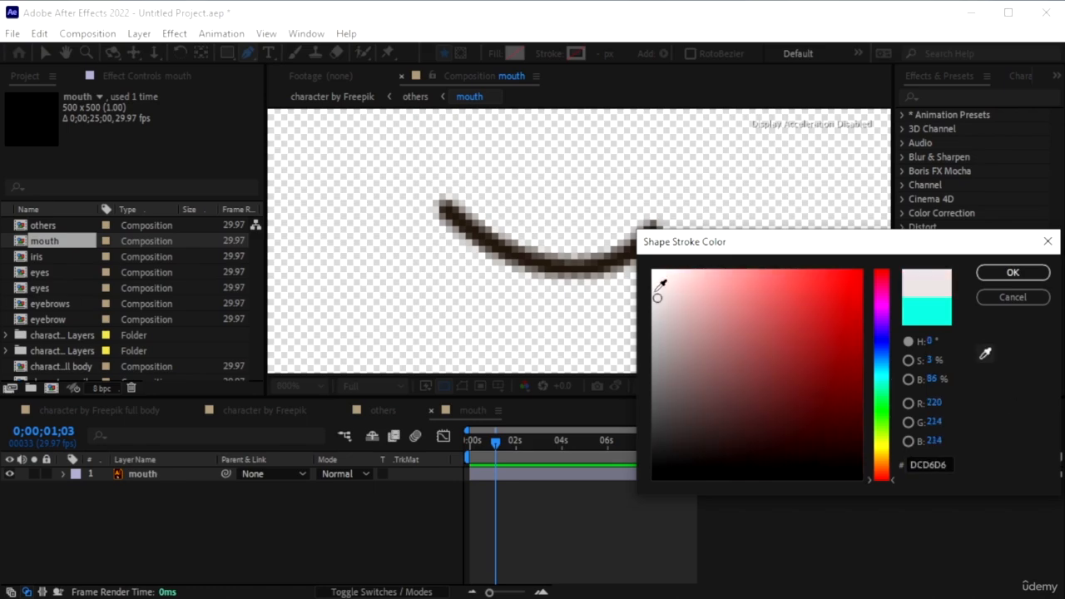
left_click(555, 264)
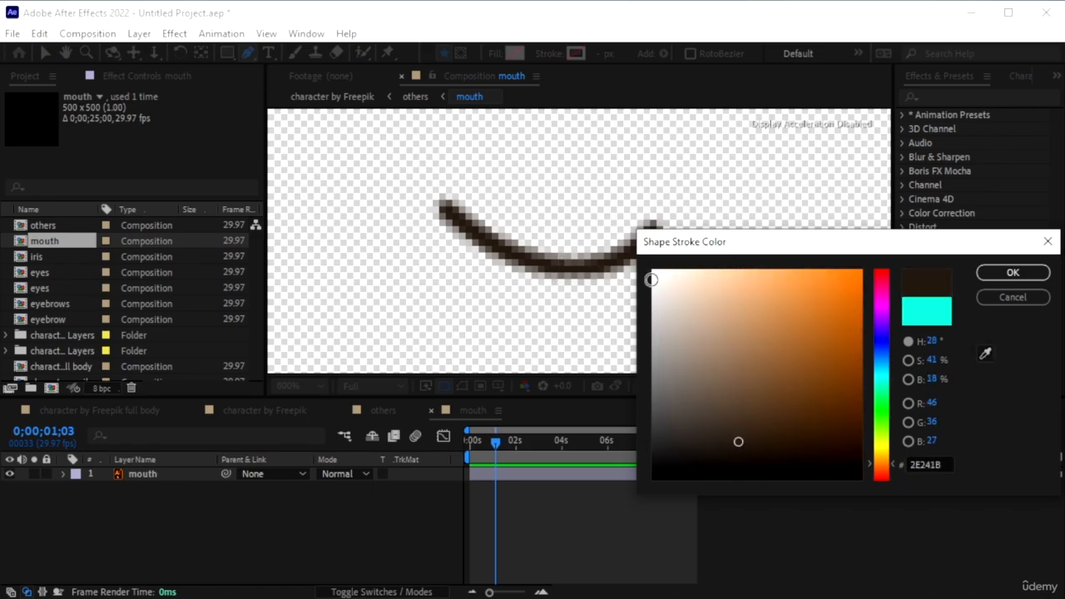
left_click(1013, 273)
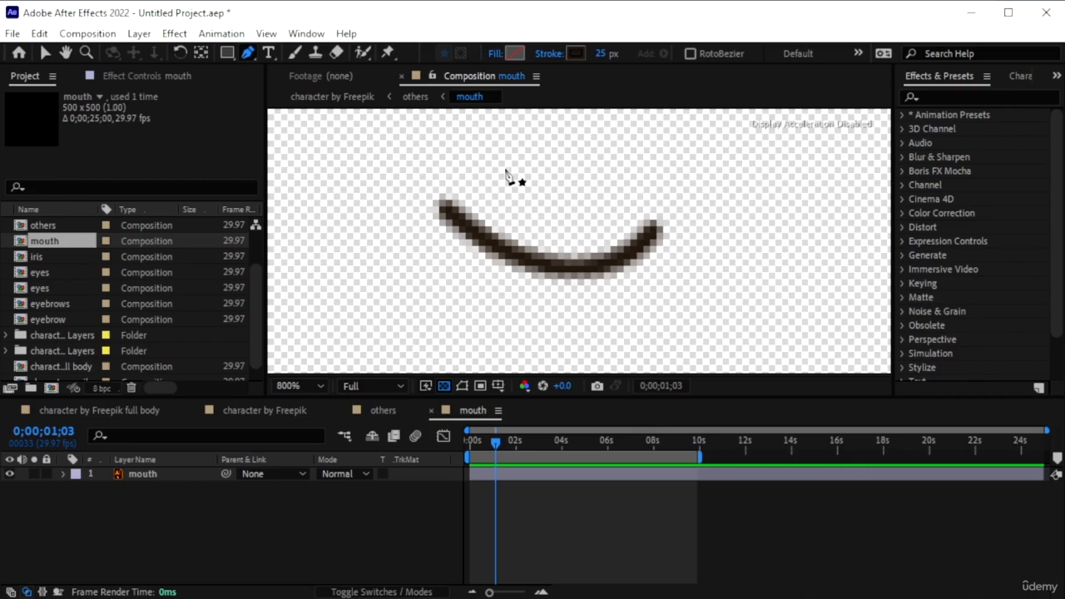
Draw a nearly straight line above the mouth with the Pen tool and set its stroke width to 2.5 px.
left_click(470, 156)
left_click(741, 171)
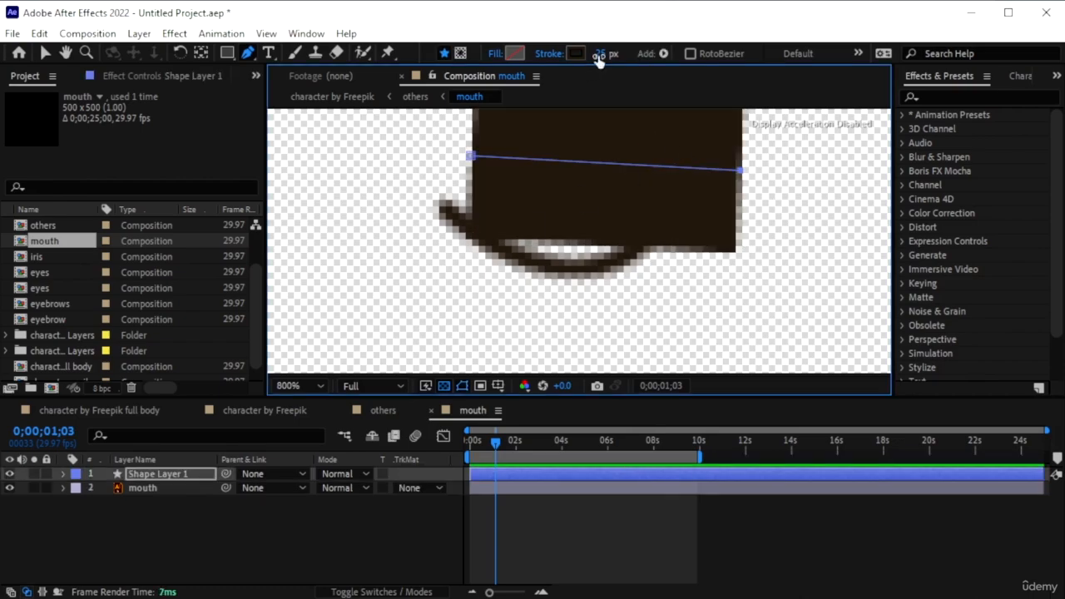
left_click_drag(599, 58, 577, 57)
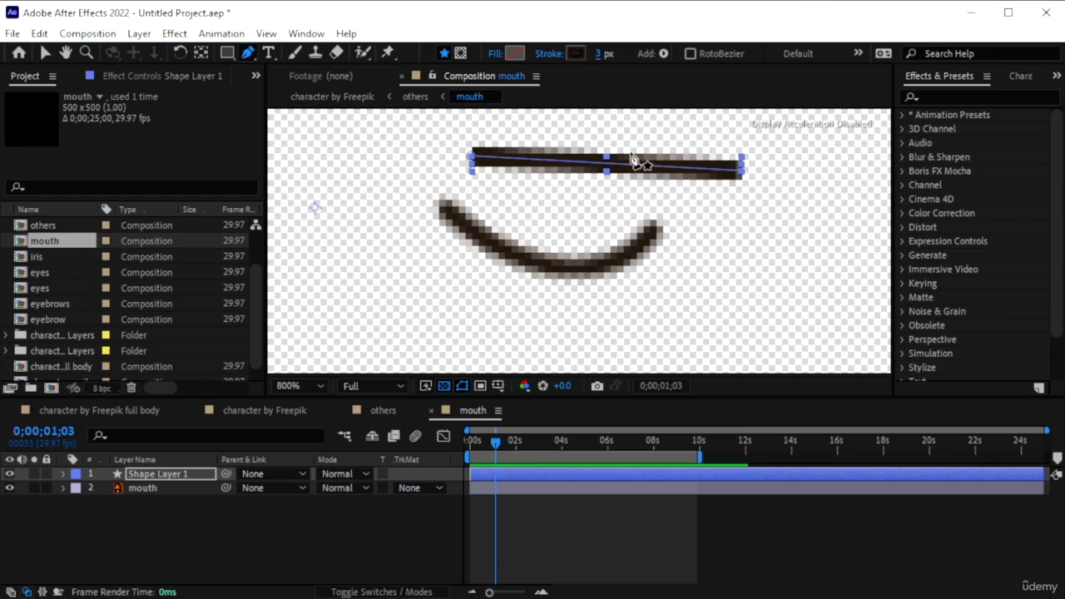
type("2.5")
key("Return")
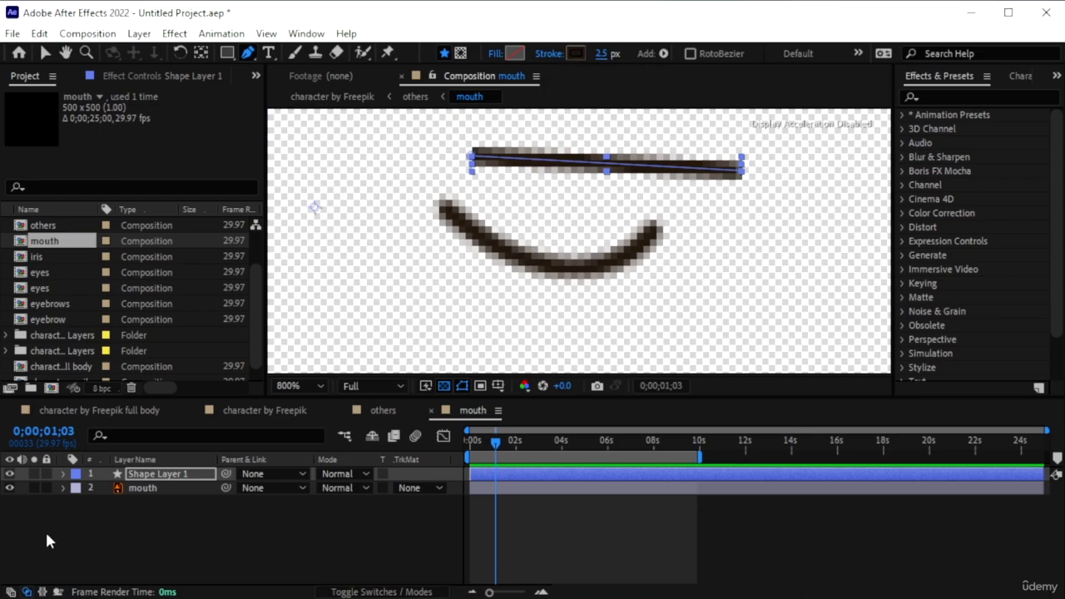
Set the line cap of the new line's stroke to Round Cap.
left_click(63, 475)
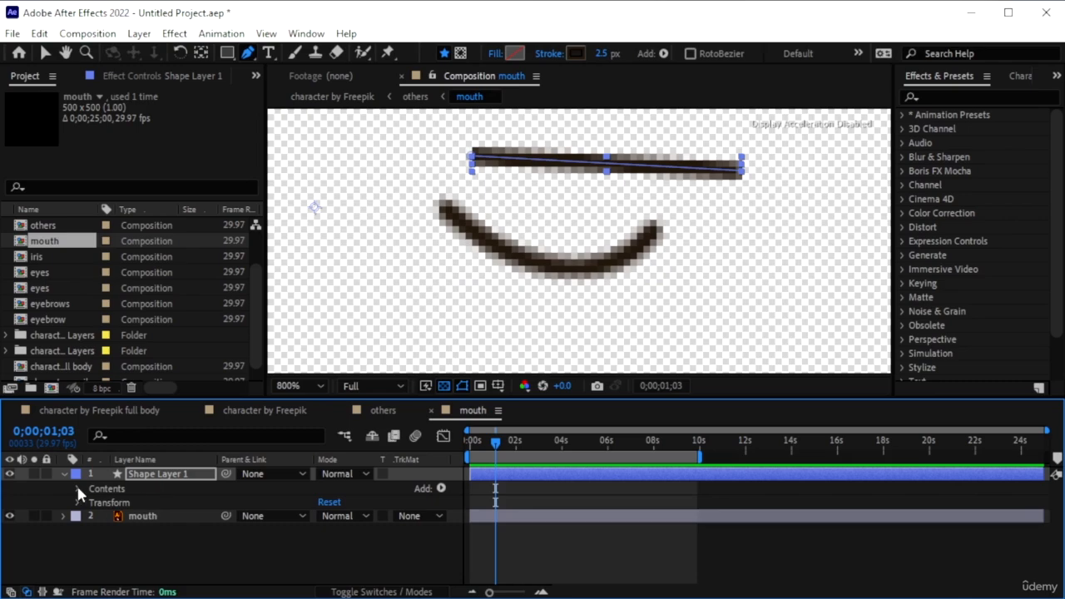
left_click(78, 489)
left_click(89, 502)
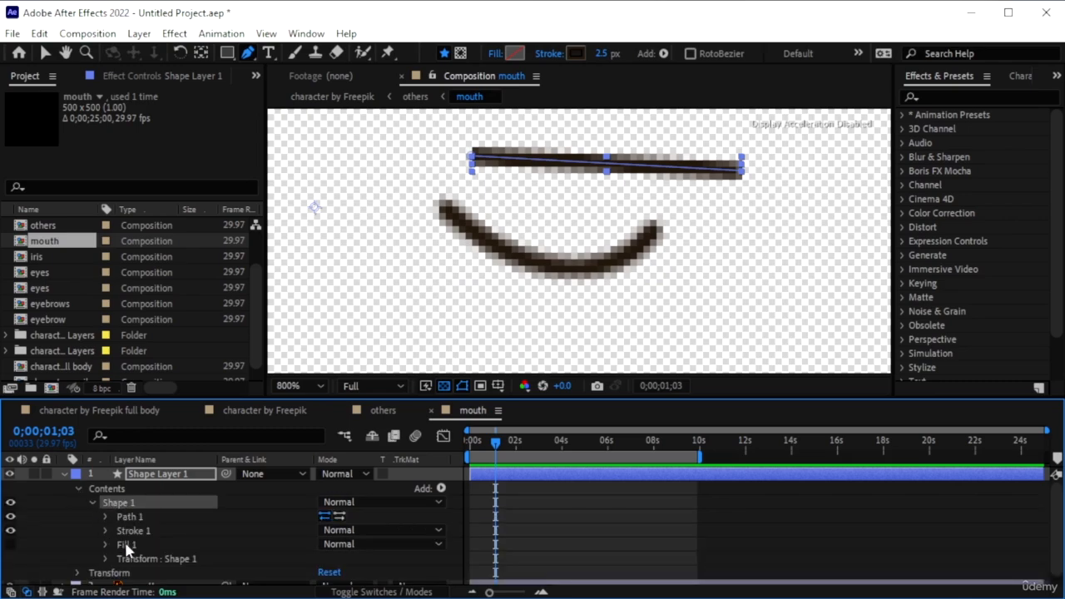
left_click(106, 530)
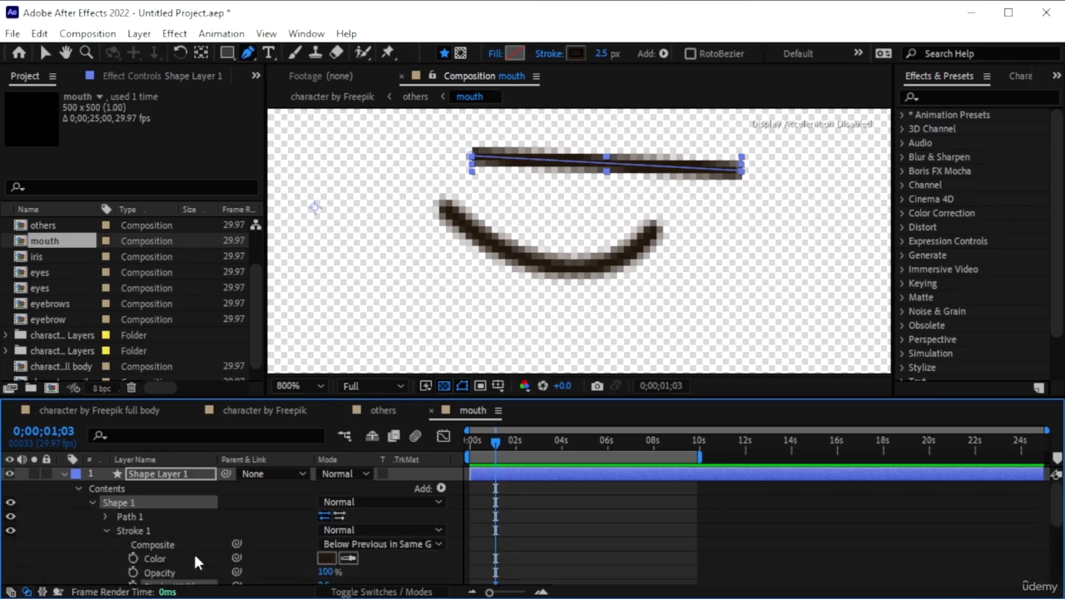
scroll(193, 551, "down", 2)
left_click(365, 543)
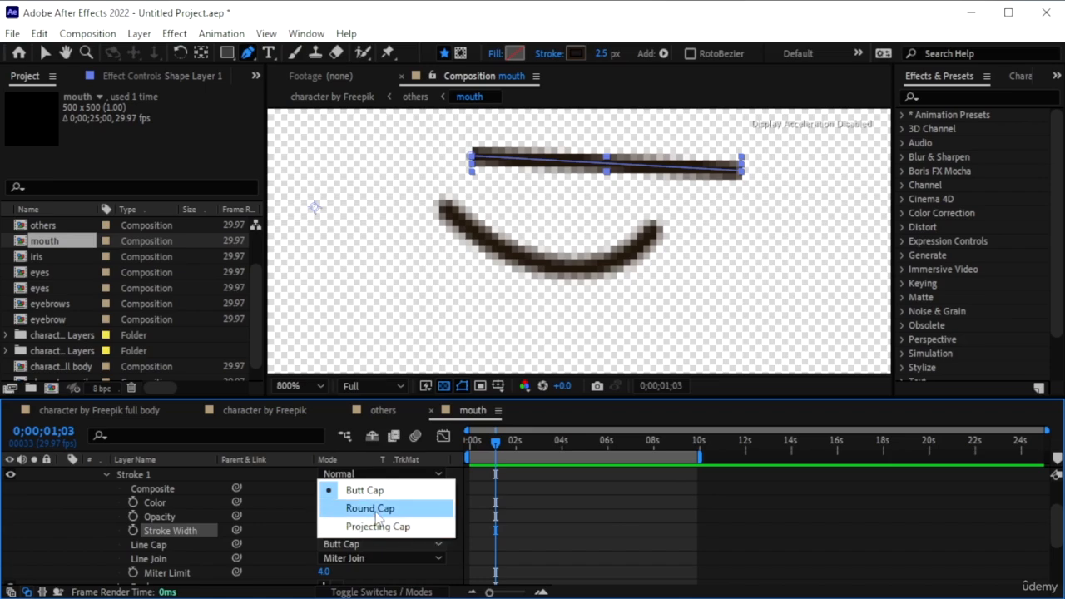
left_click(371, 508)
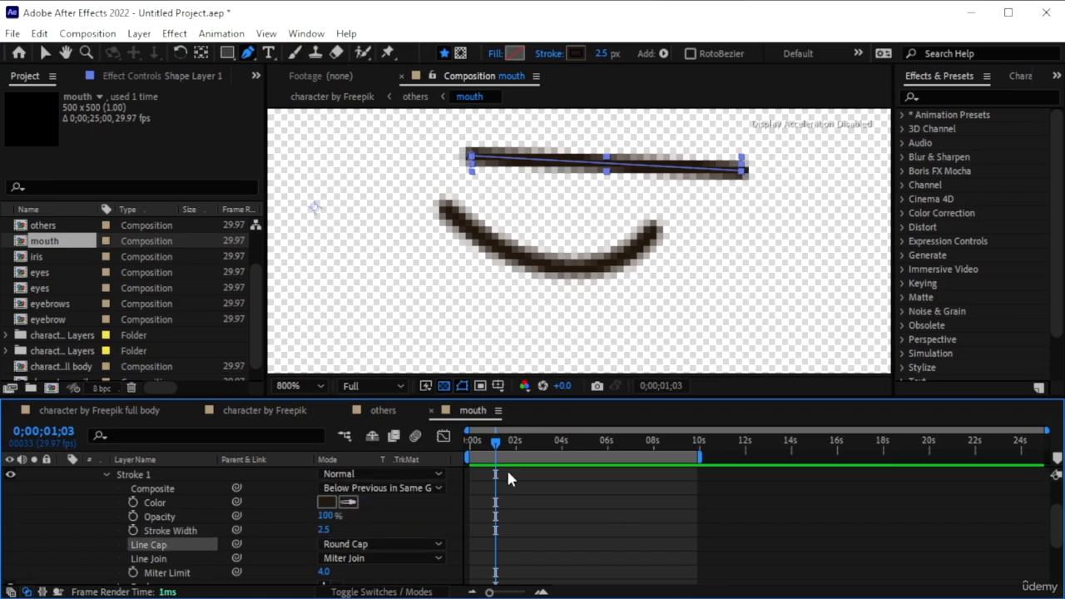
scroll(388, 525, "up", 2)
left_click(121, 502)
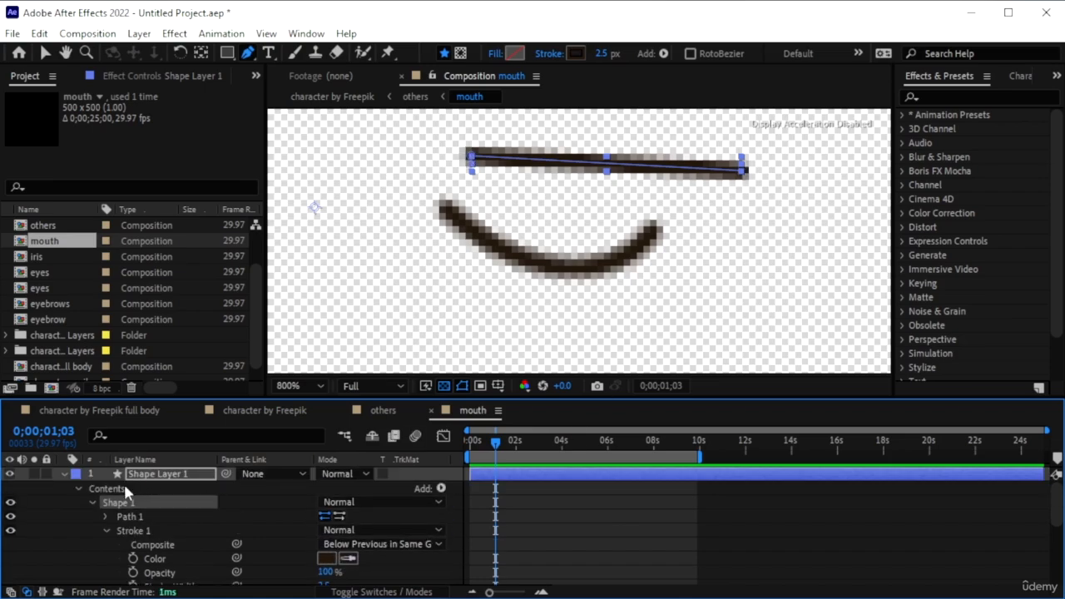
left_click(64, 472)
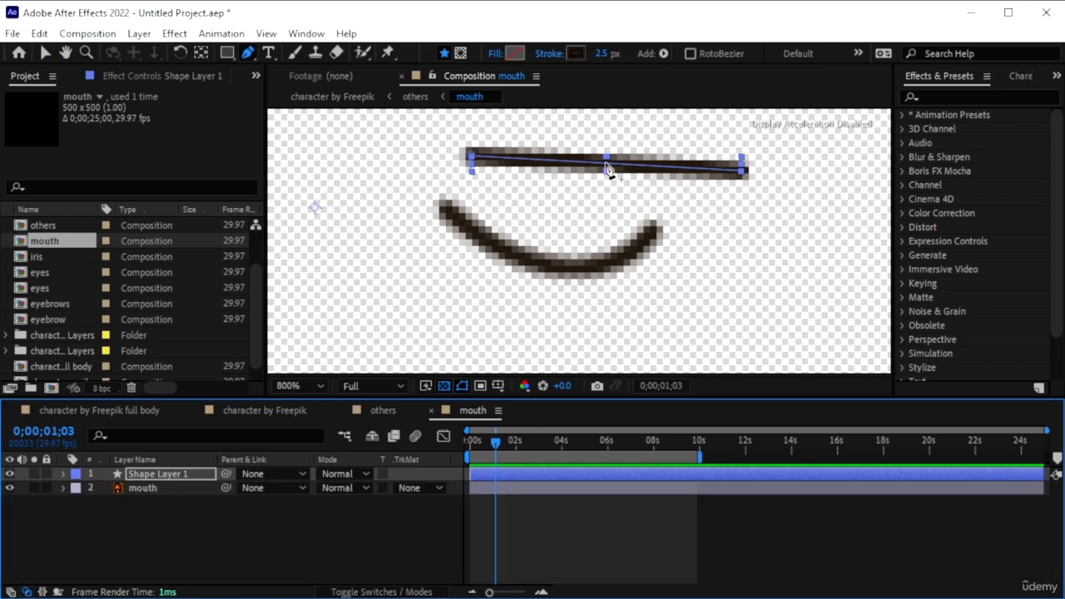
Add a vertex at the line's middle, pull it down into a V, and close the path into a triangle.
left_click_drag(606, 158, 605, 215)
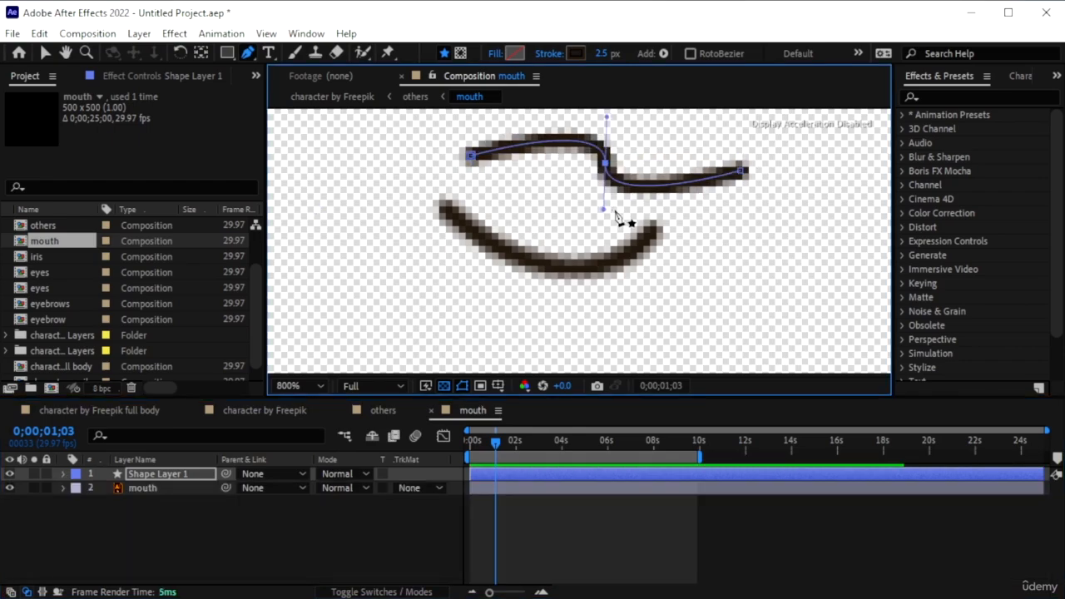
key("ctrl+z")
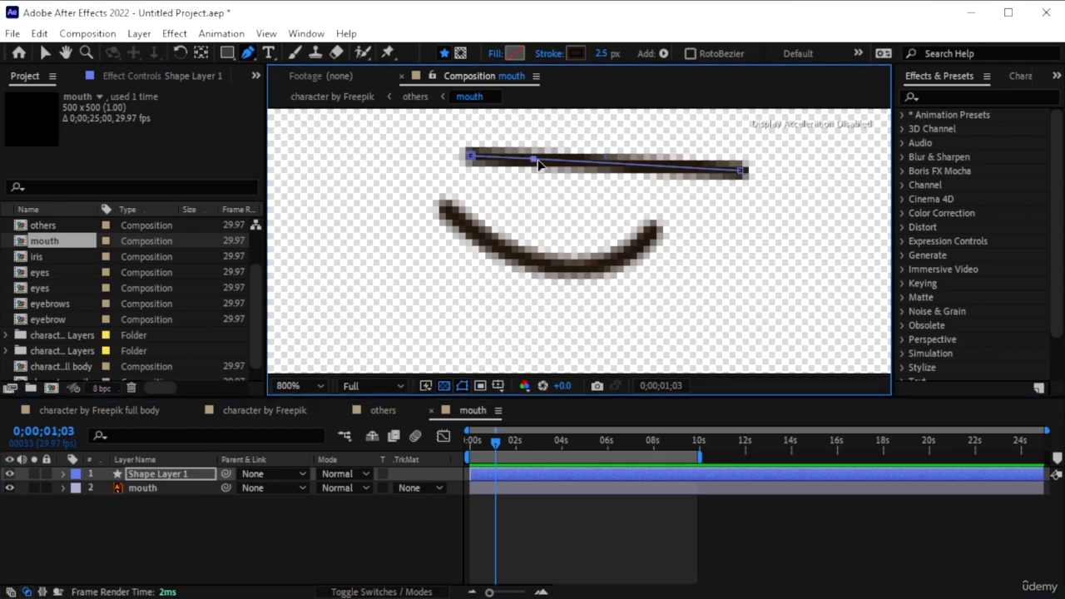
mouse_move(606, 159)
left_mouse_down()
mouse_move(560, 184)
mouse_move(598, 237)
left_mouse_up()
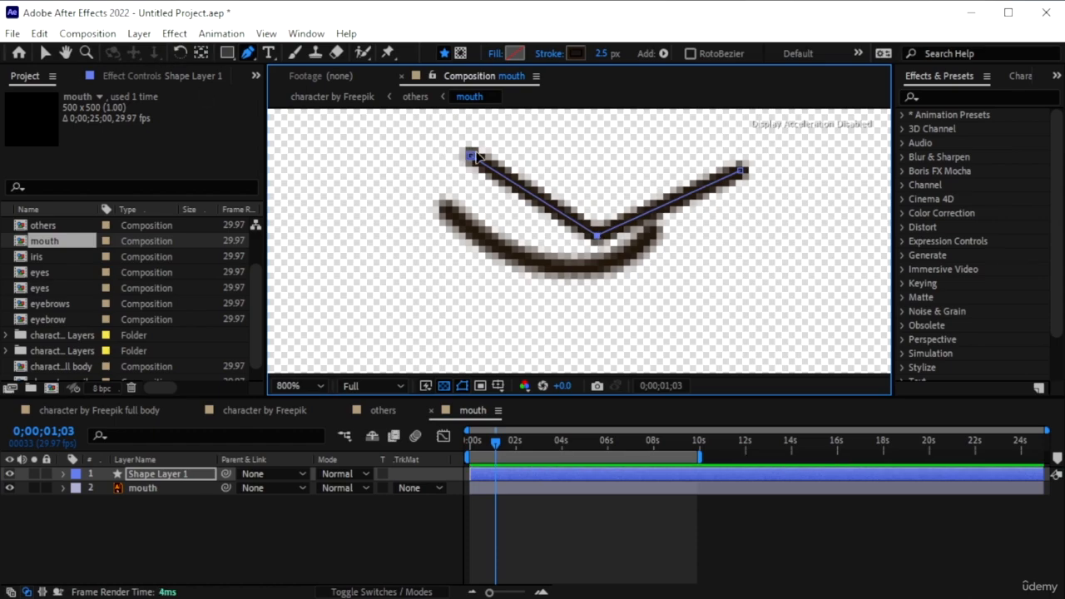
left_click(740, 170)
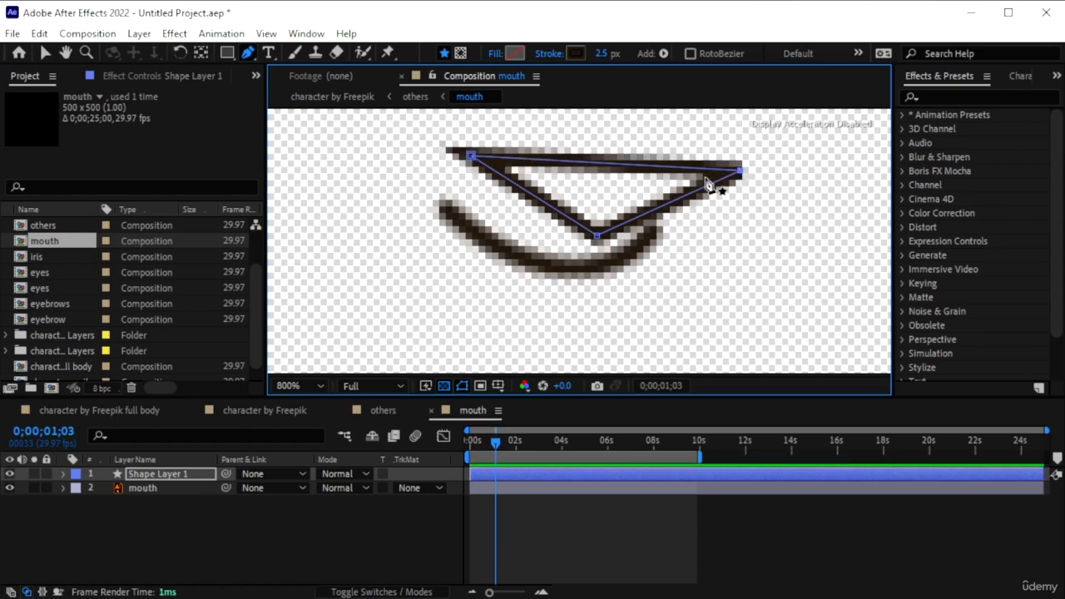
Add a vertex near the middle of the closed mouth path's upper edge.
mouse_move(610, 153)
left_mouse_down()
mouse_move(600, 171)
mouse_move(588, 158)
mouse_move(603, 155)
left_mouse_up()
key("ctrl+z")
key("ctrl+z")
left_click(586, 162)
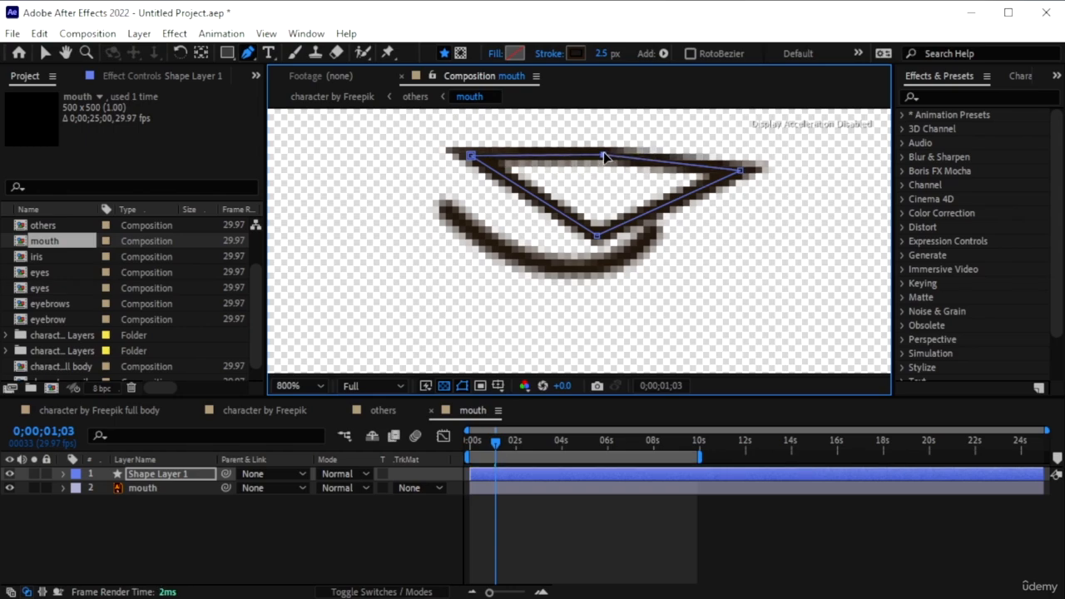
Lower the mouth path's bottom vertex slightly, then convert it and the upper edge's middle vertex into smooth curve points.
left_click_drag(599, 238, 596, 246)
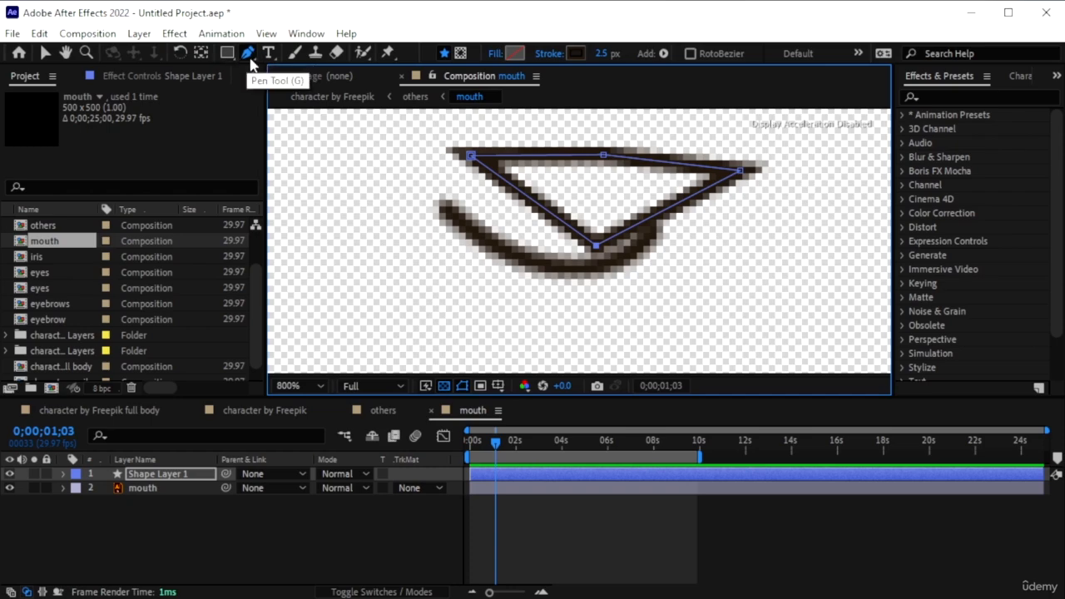
left_click_drag(253, 62, 314, 107)
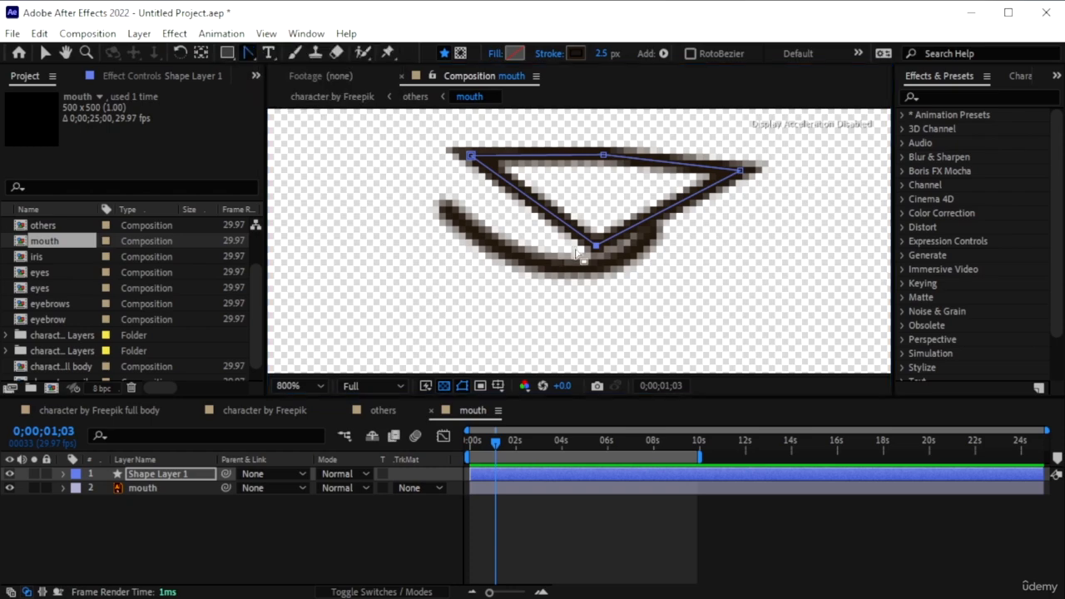
left_click(600, 248)
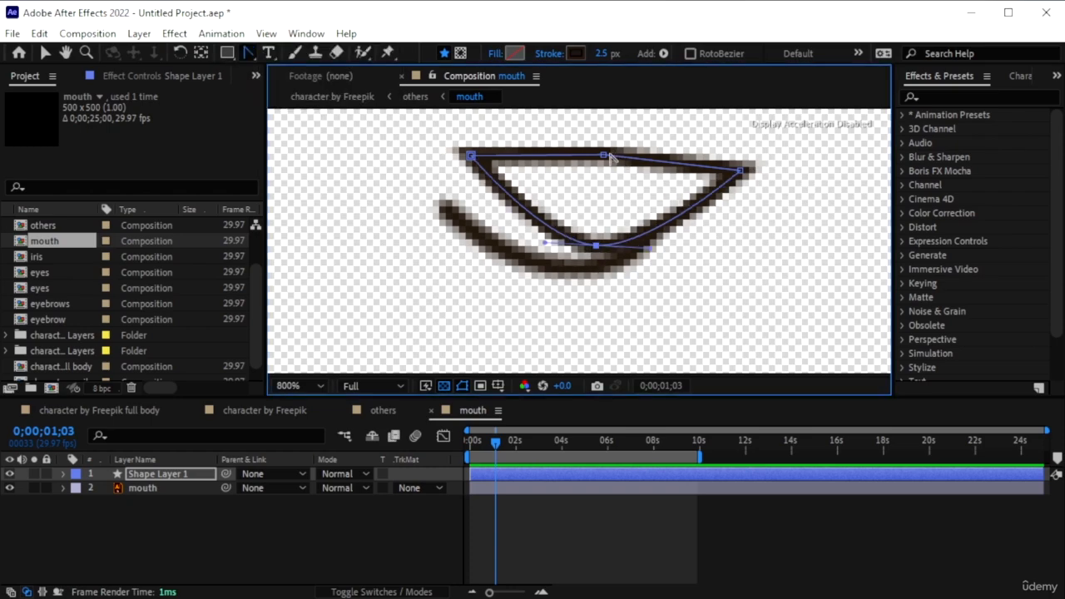
left_click_drag(605, 155, 649, 157)
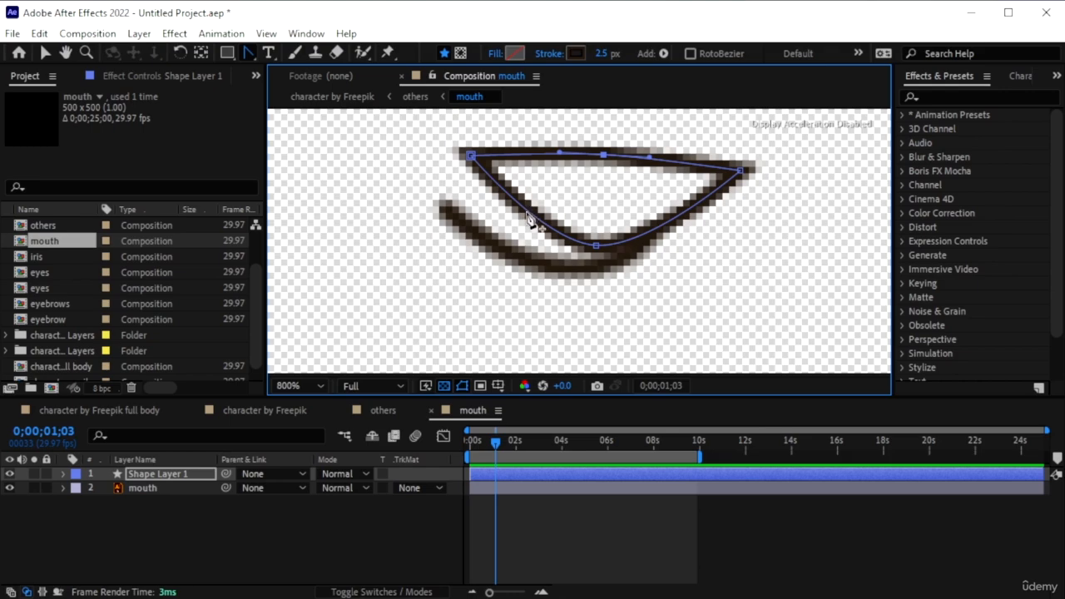
left_click_drag(243, 50, 324, 56)
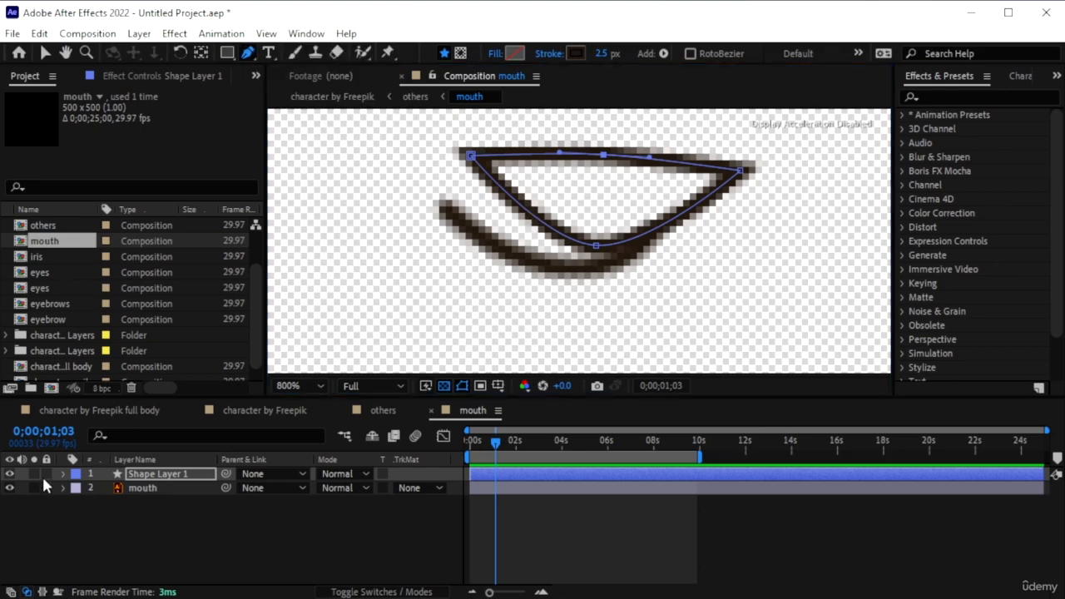
Set the line join of the mouth shape's stroke to Round Join.
left_click(63, 474)
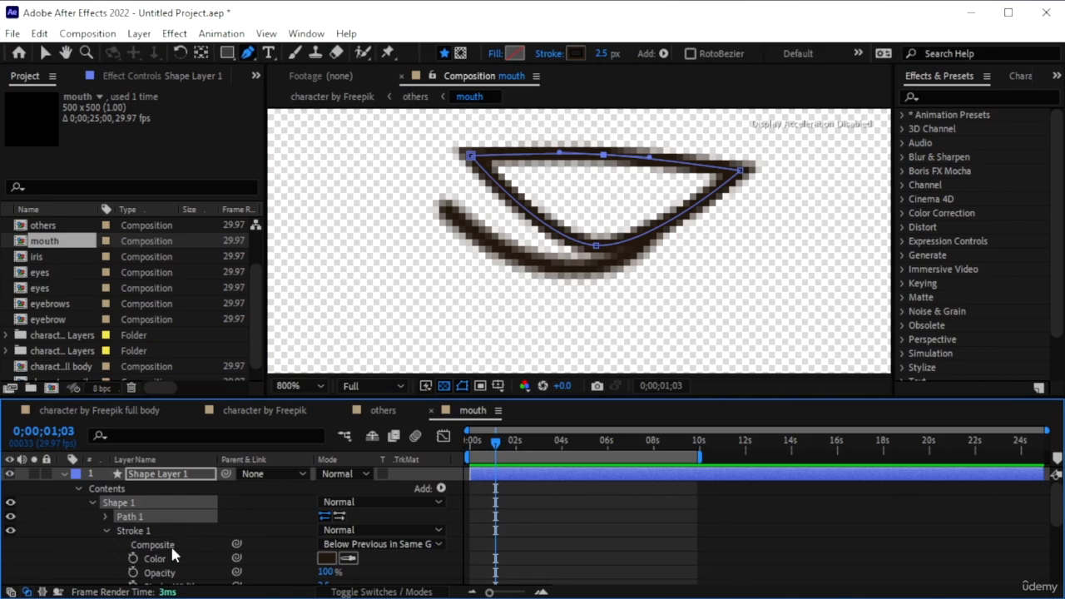
scroll(223, 539, "down", 2)
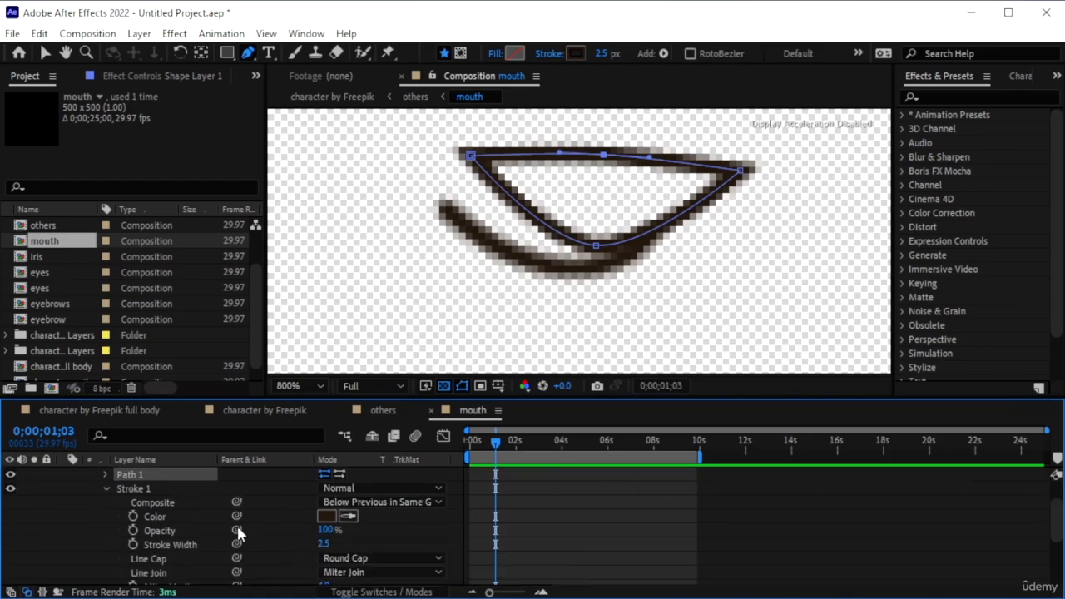
scroll(238, 537, "down", 2)
left_click(384, 530)
left_click(404, 567)
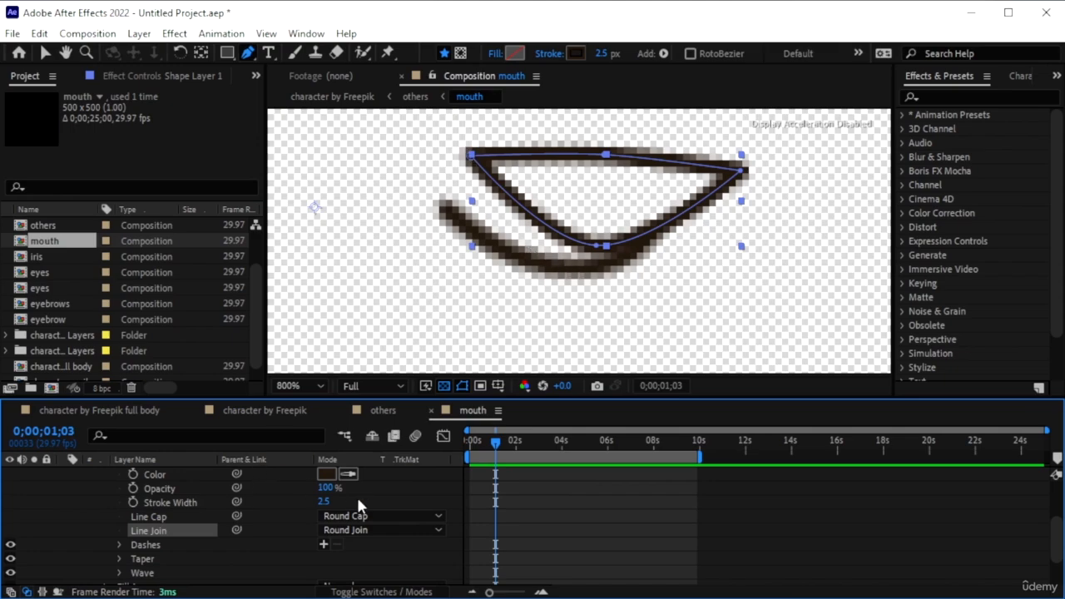
Fill the closed mouth shape with the off-white colour FAEBEB.
scroll(145, 529, "up", 2)
left_click(161, 501)
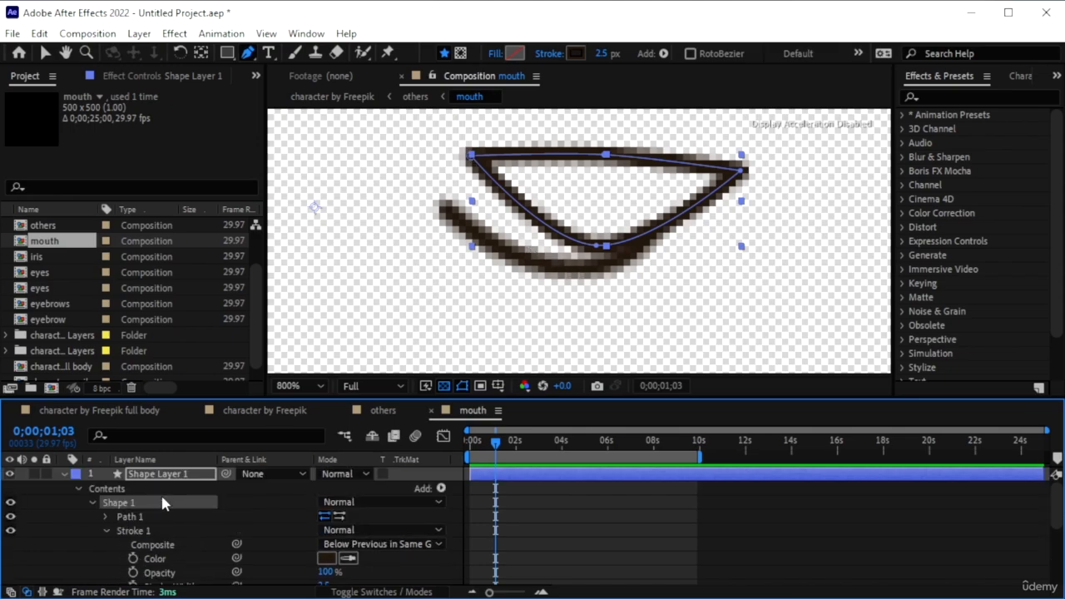
left_click(515, 55)
left_click_drag(726, 313, 663, 272)
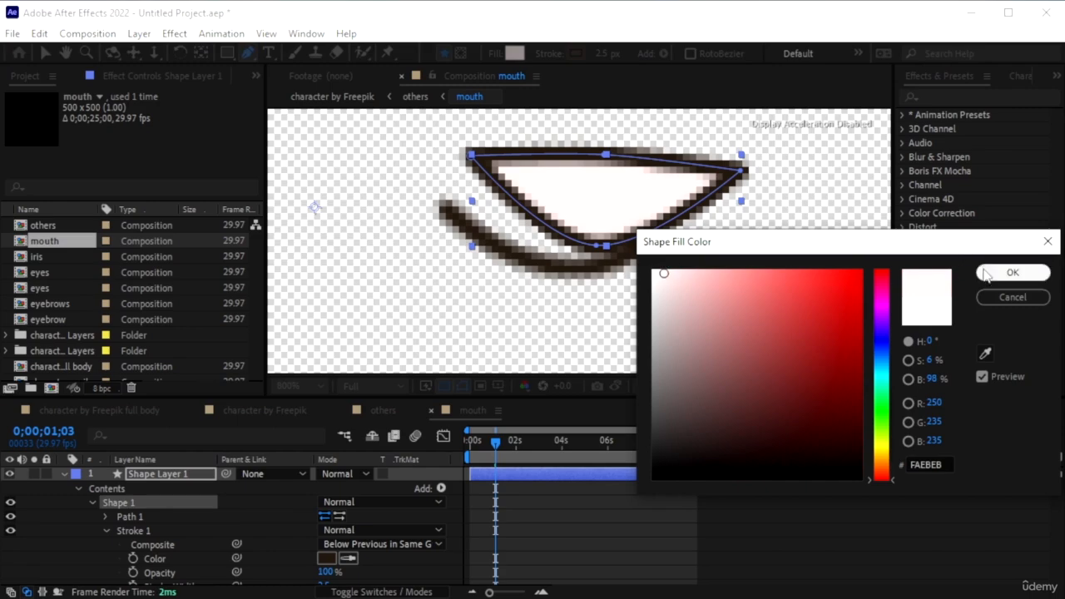
left_click(982, 272)
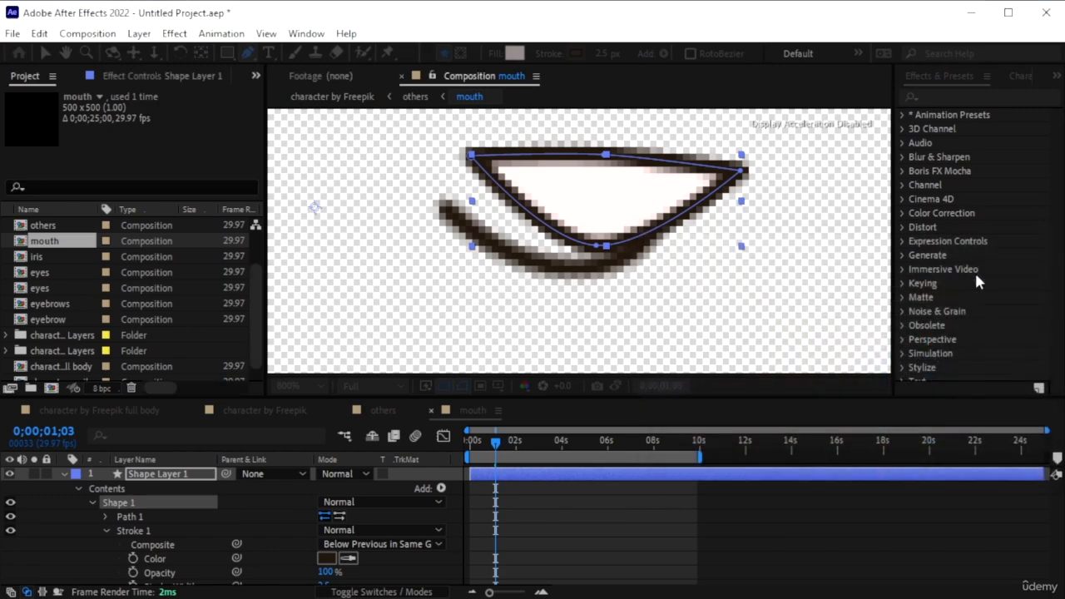
Rename the mouth shape layer to "smile".
right_click(146, 478)
left_click(221, 571)
type("s")
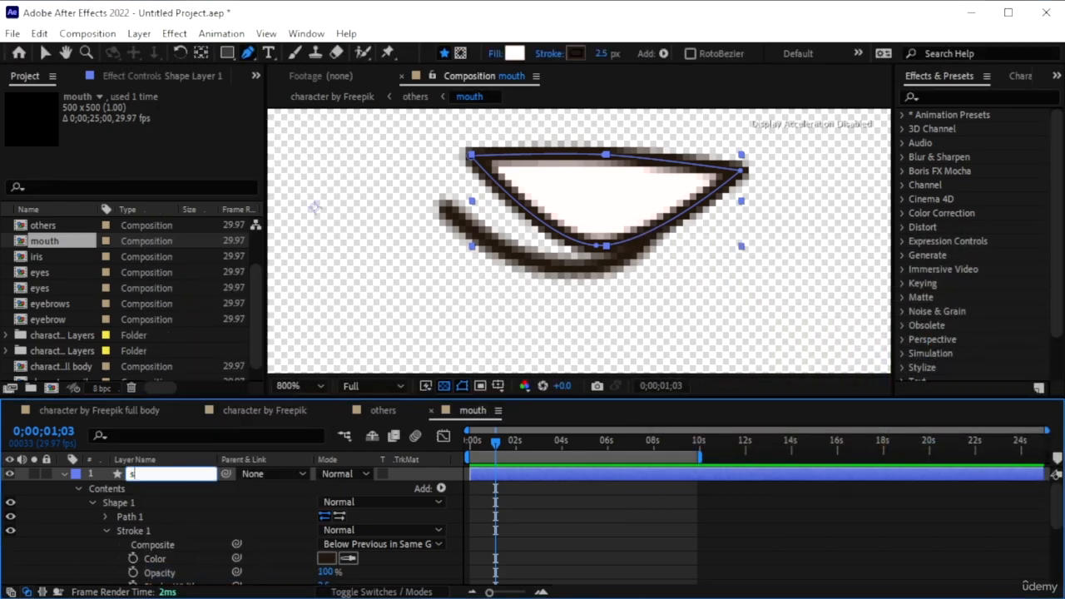
type("mile")
key("Return")
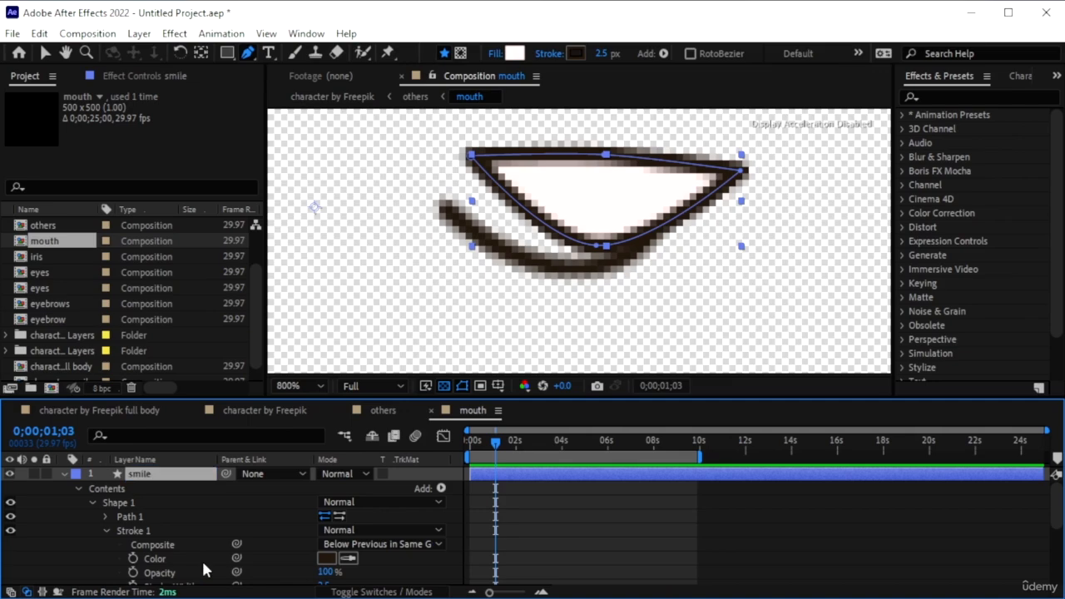
Change the smile shape's fill colour to pure white.
left_click(514, 57)
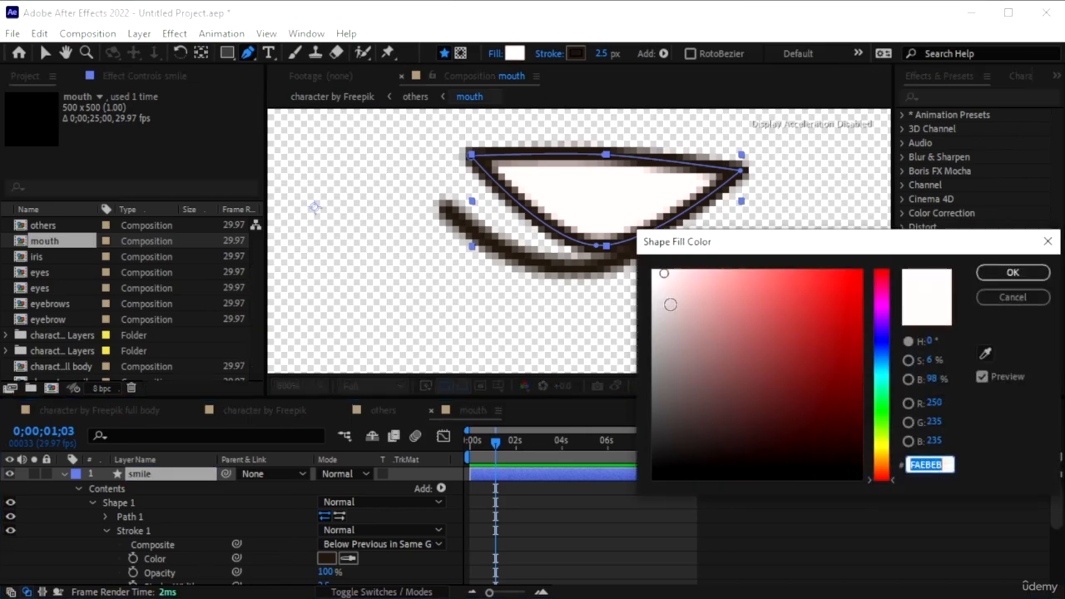
left_click_drag(670, 305, 651, 268)
left_click(992, 276)
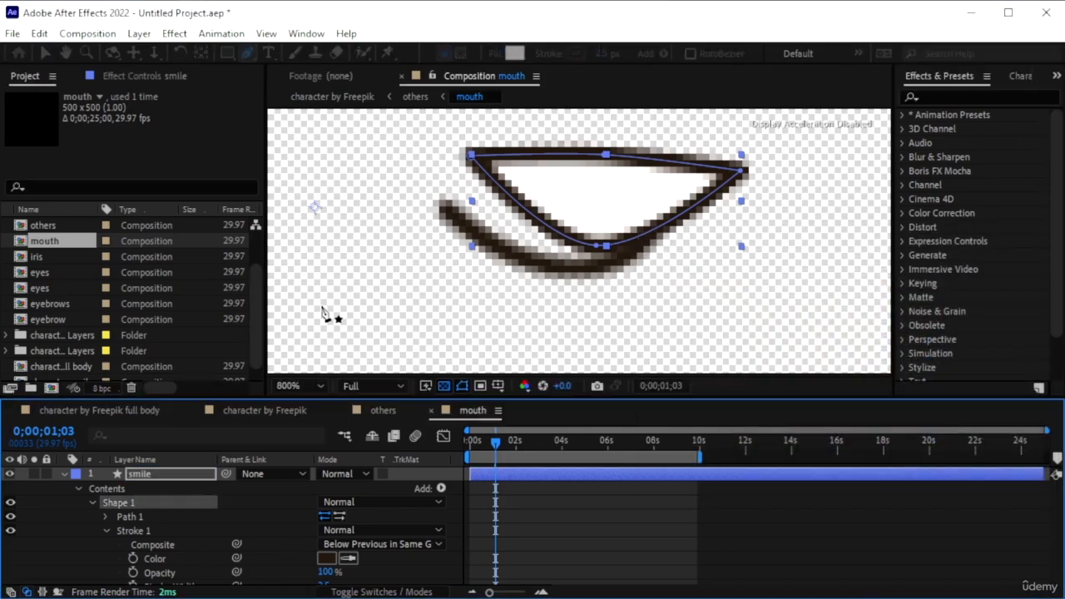
Move the smile shape with the Selection tool so its lower curve overlaps the original mouth line.
key("r")
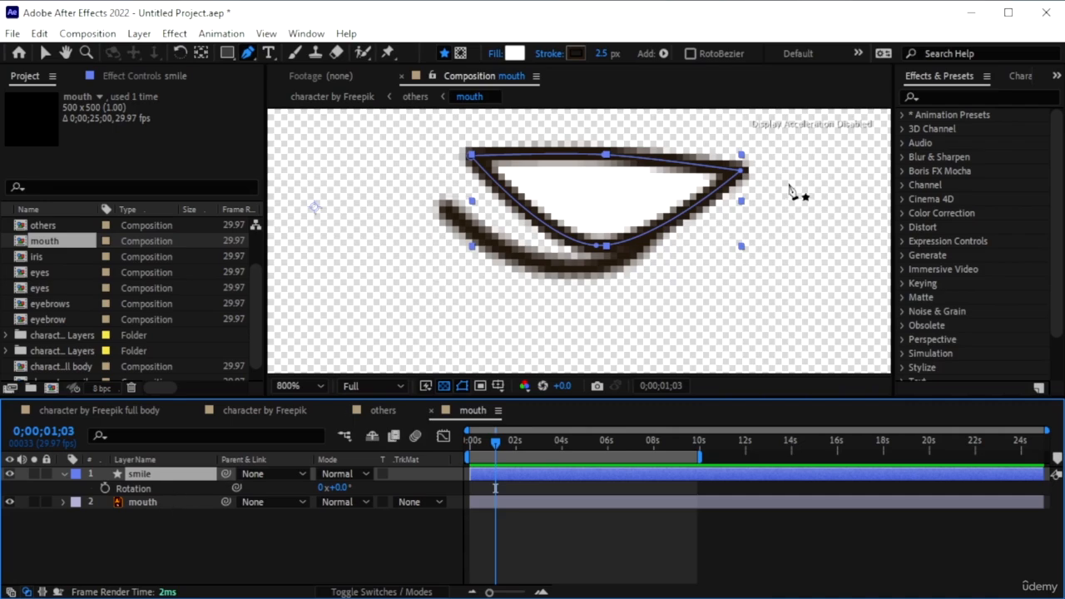
left_click(45, 53)
left_click_drag(629, 209, 603, 228)
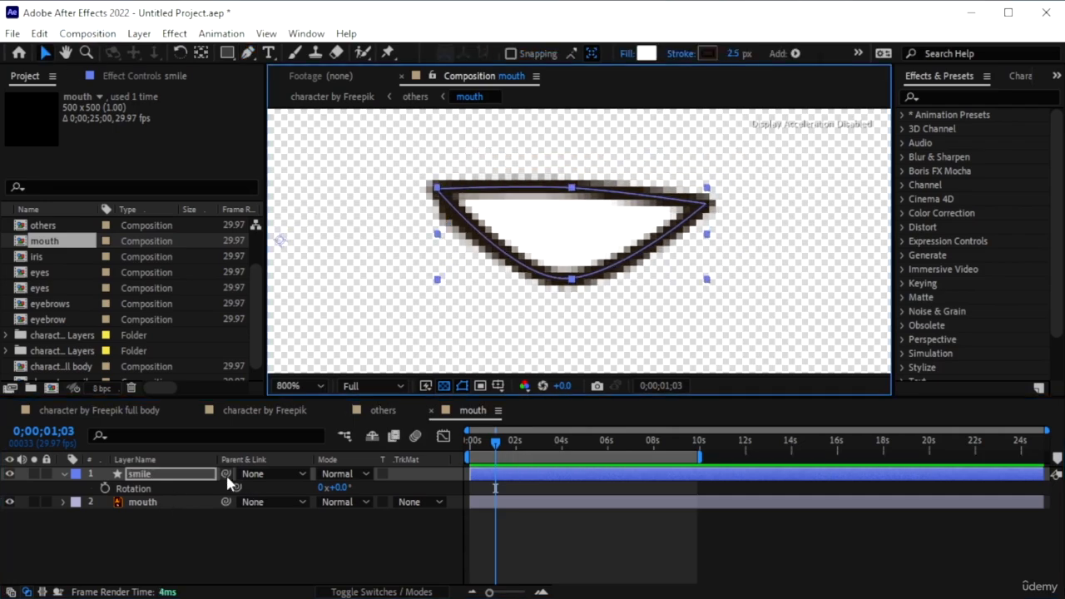
Lower the smile layer's opacity to 49% and narrow the shape from its right side to fit the original mouth.
left_click(333, 480)
key("t")
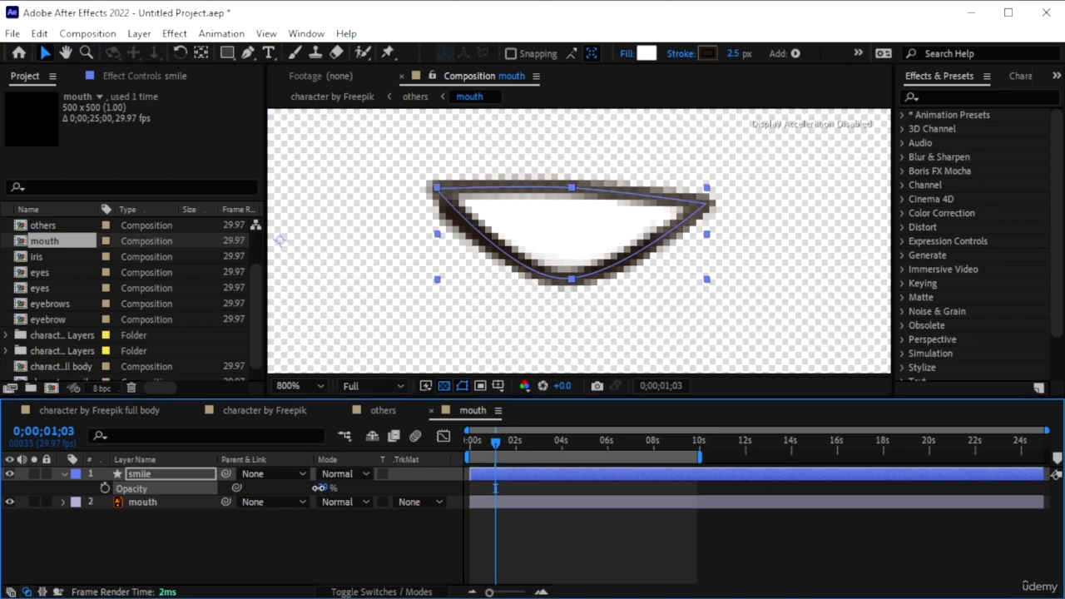
left_click_drag(319, 487, 296, 491)
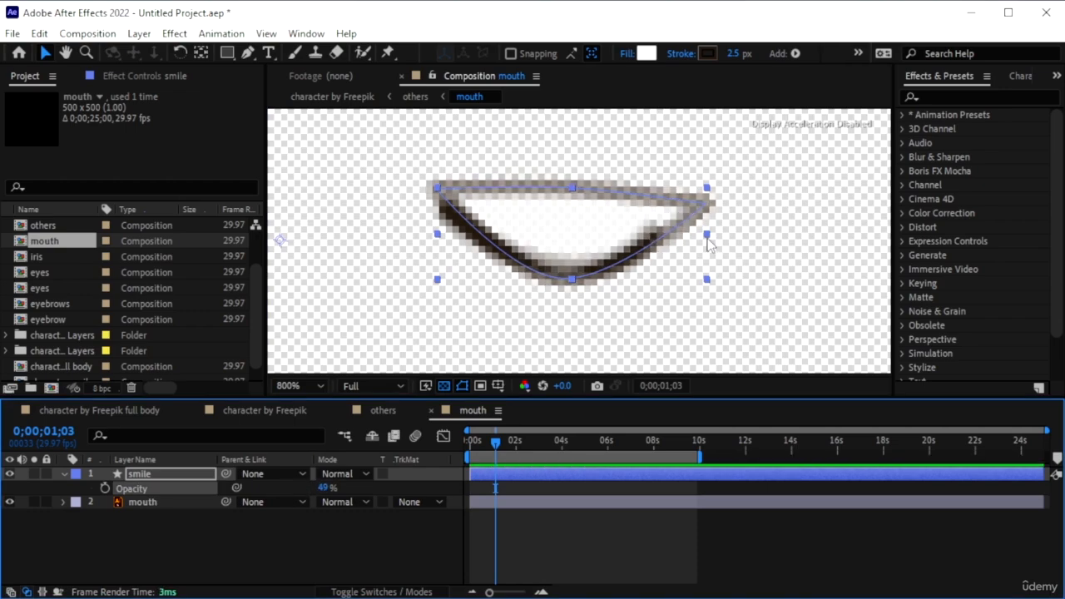
left_click_drag(707, 238, 683, 239)
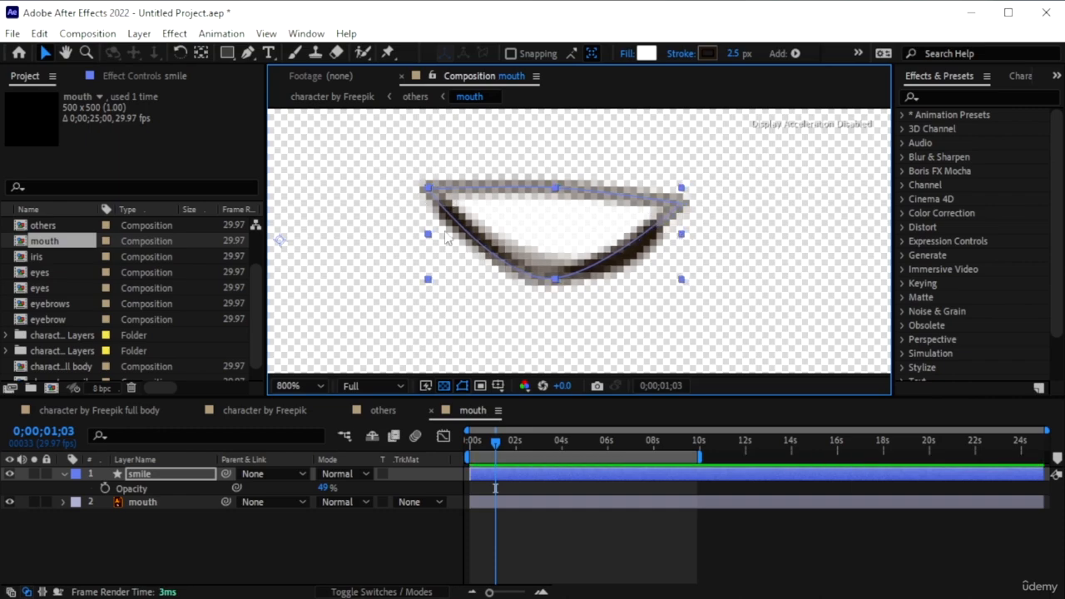
Try to rotate the smile layer slightly around its off-centre anchor point.
left_click(191, 474)
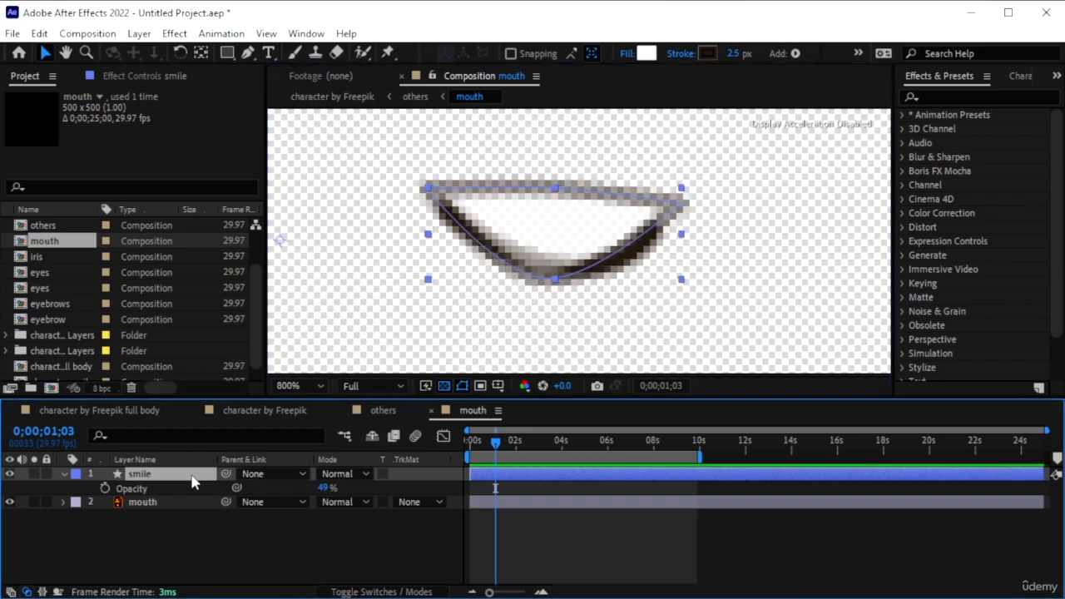
key("r")
mouse_move(337, 488)
left_mouse_down()
mouse_move(362, 488)
mouse_move(333, 487)
left_mouse_up()
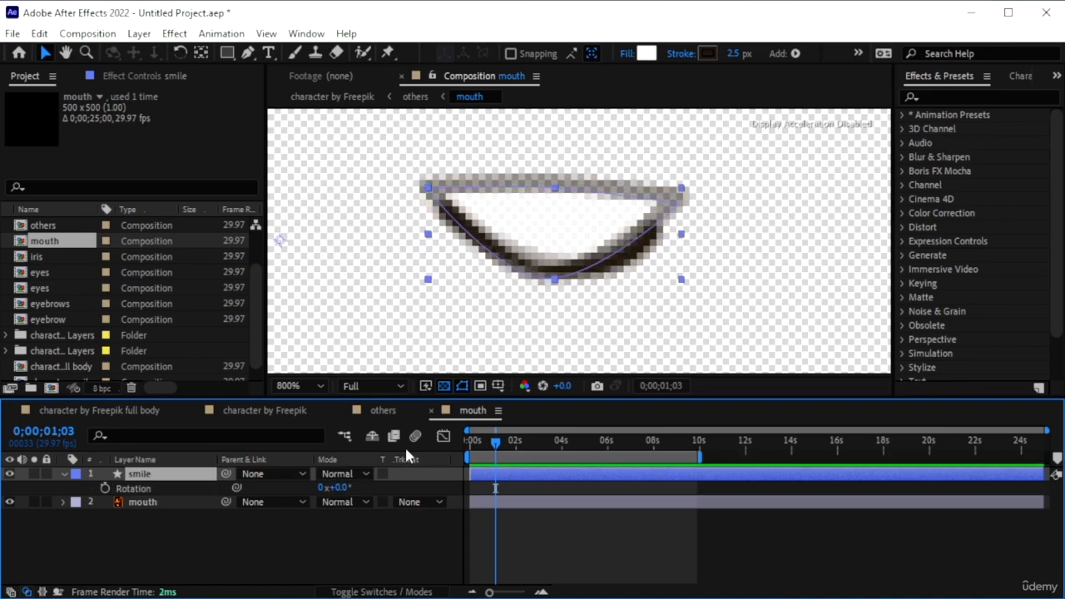
Centre the smile layer's anchor point inside the mouth shape.
left_click(201, 53)
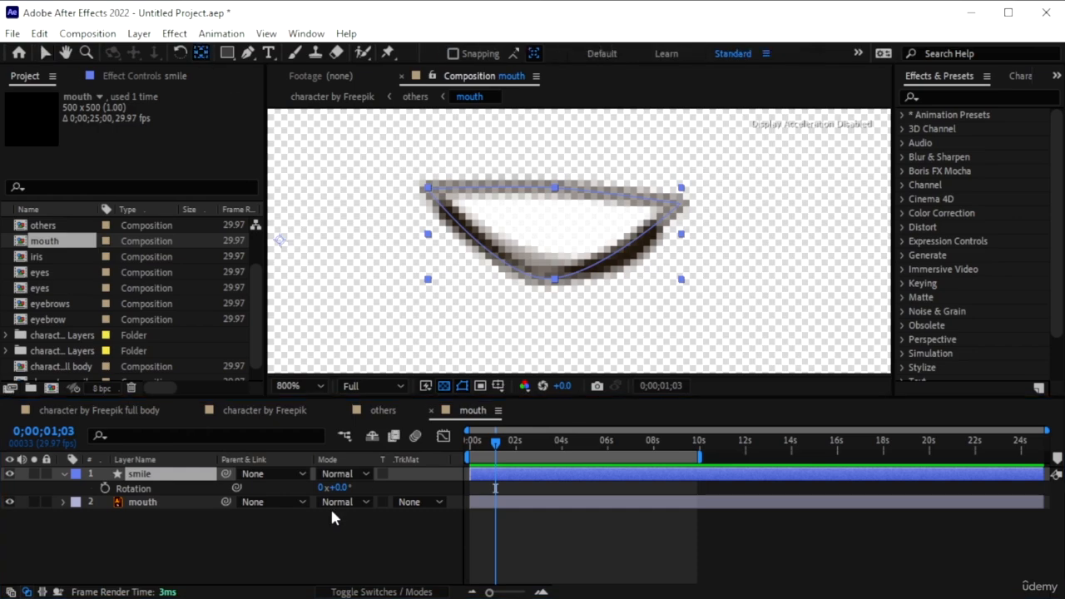
left_click(351, 220)
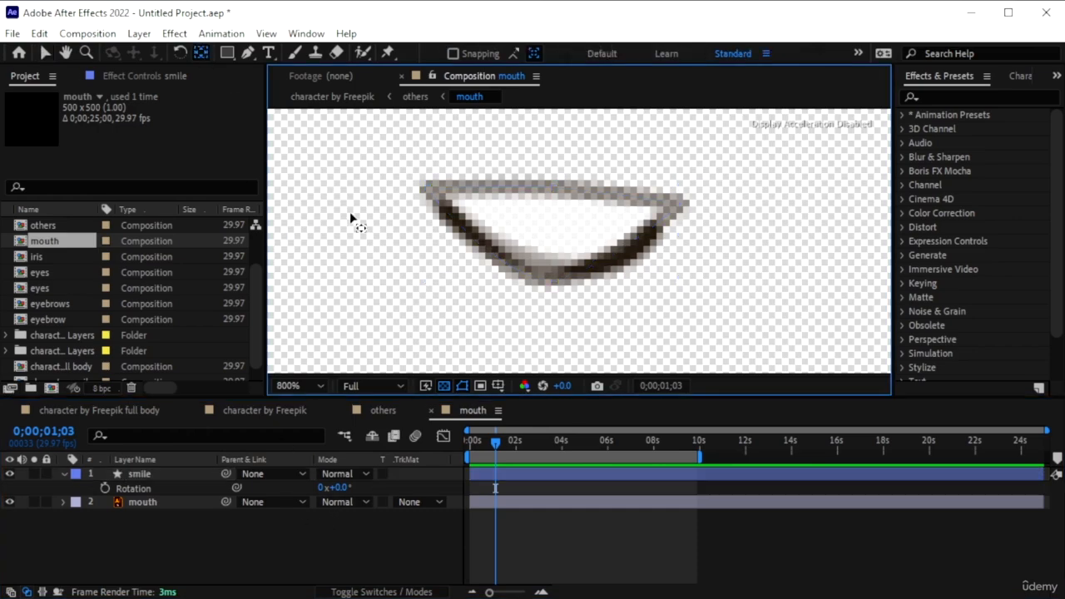
left_click(125, 473)
left_click_drag(282, 240, 443, 205)
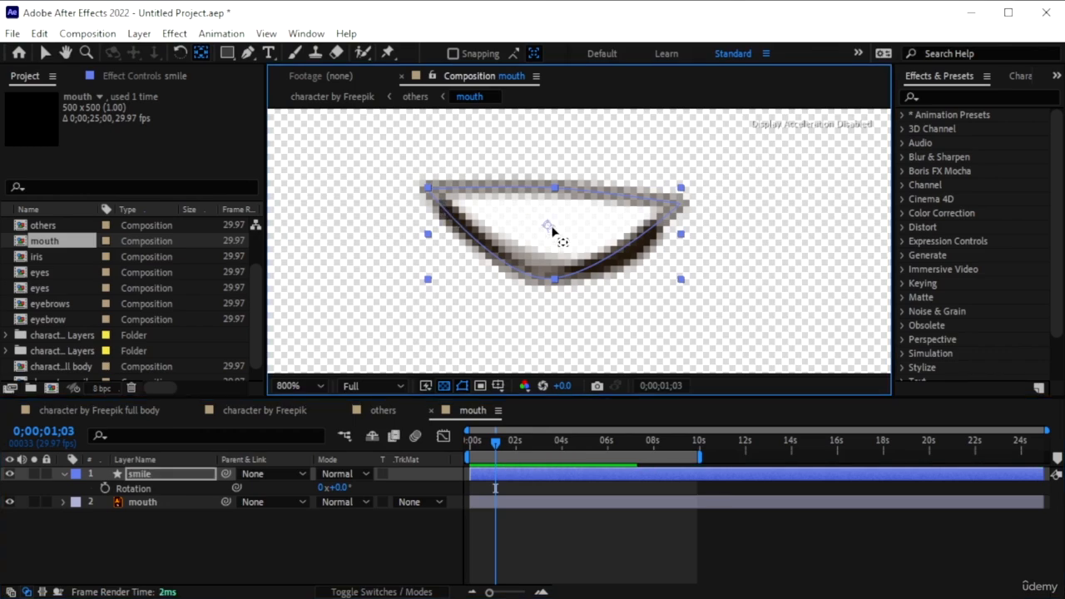
left_click_drag(552, 227, 554, 227)
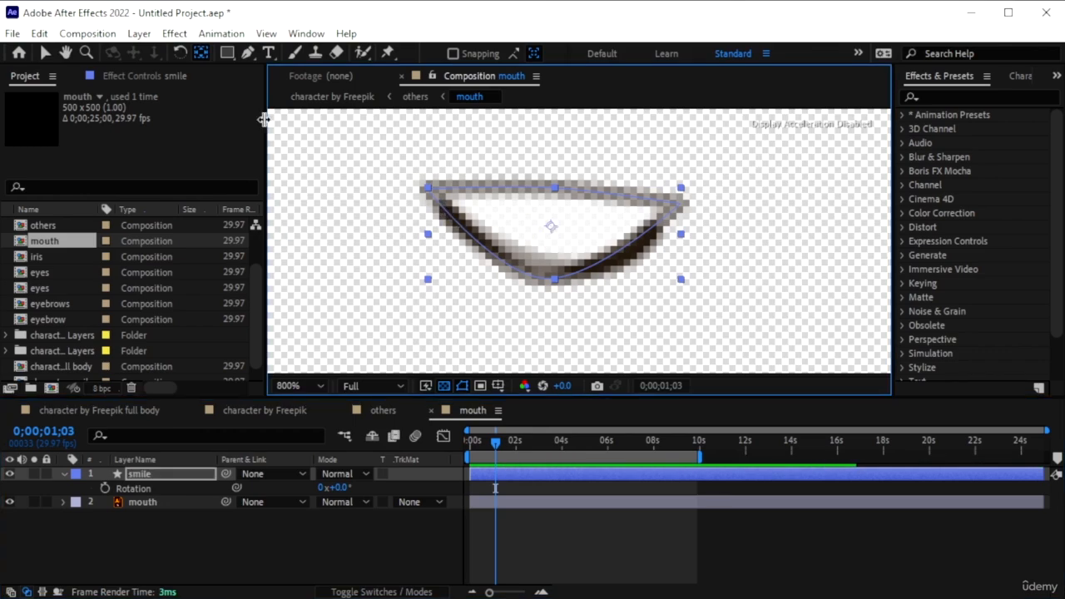
key("ctrl+alt+Home")
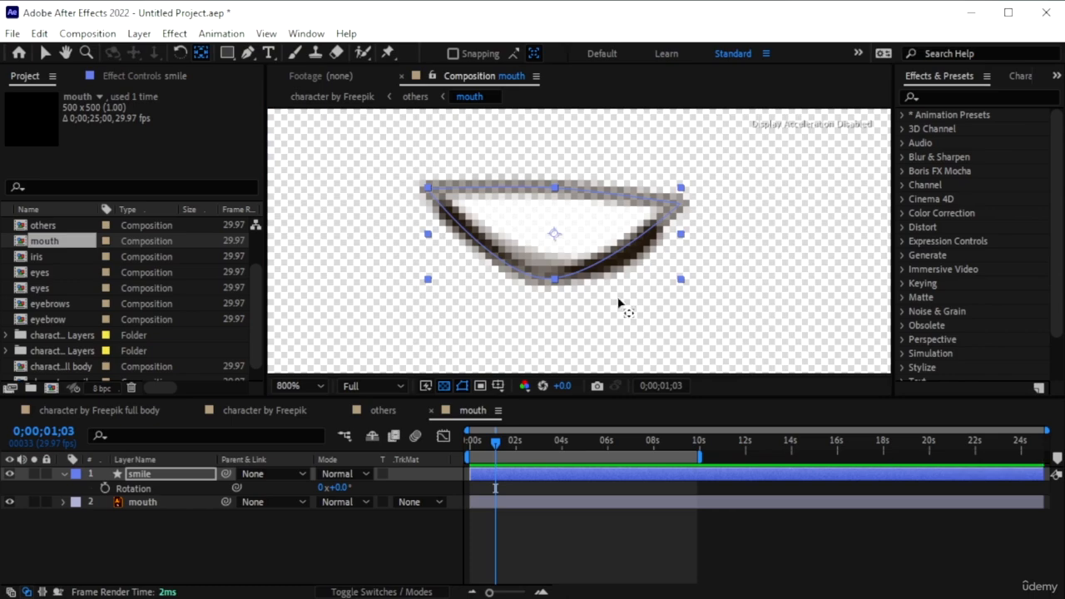
Set the smile layer's rotation to -1° and its position to 287.4, 256.0.
left_click(168, 475)
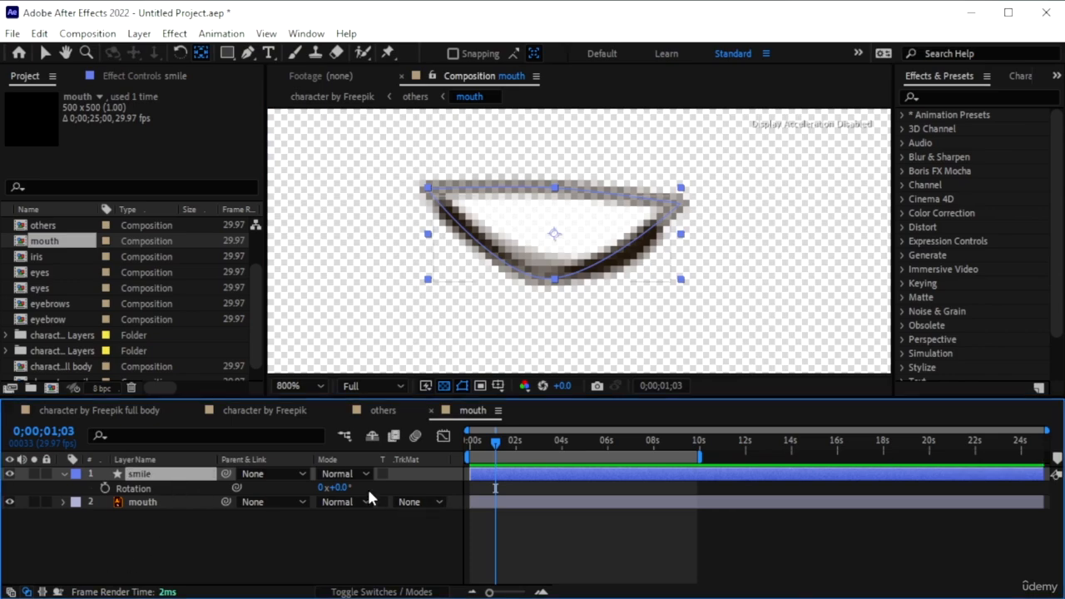
mouse_move(341, 491)
left_mouse_down()
mouse_move(353, 489)
mouse_move(339, 488)
left_mouse_up()
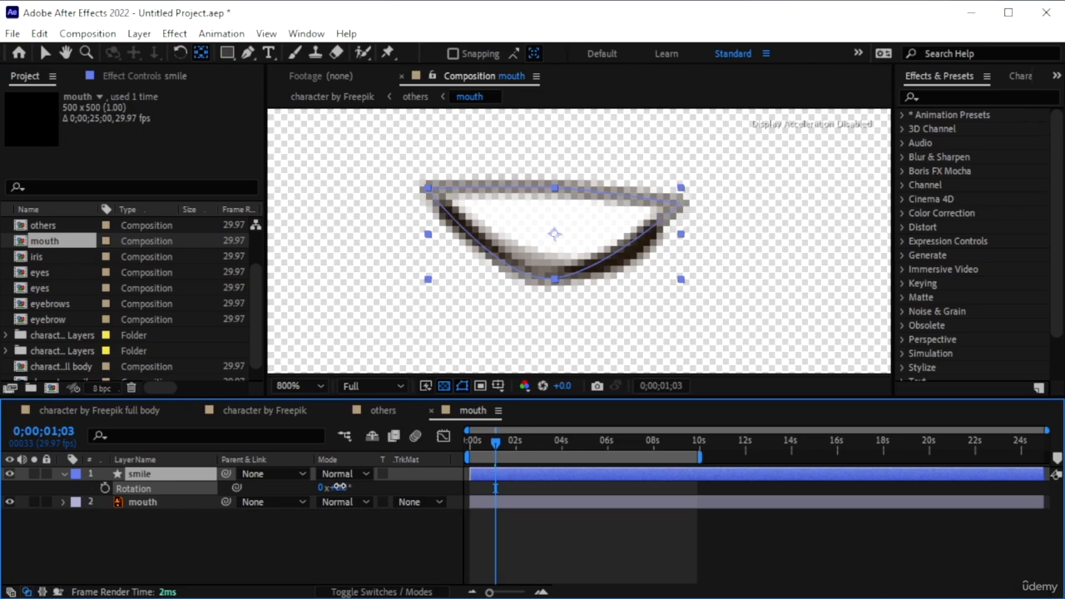
left_click_drag(338, 486, 339, 488)
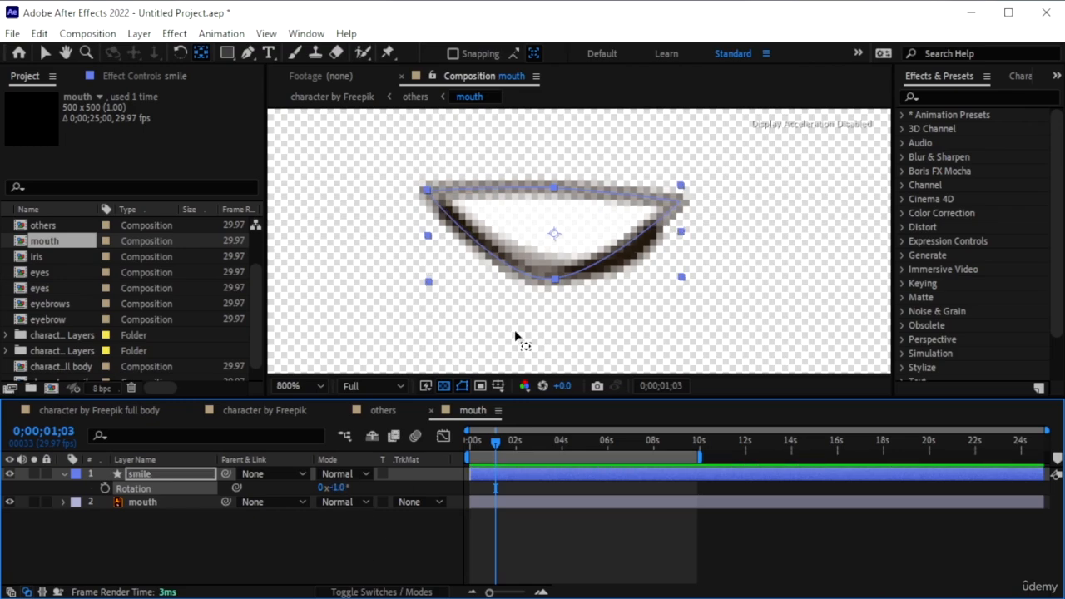
key("p")
left_click_drag(326, 487, 364, 486)
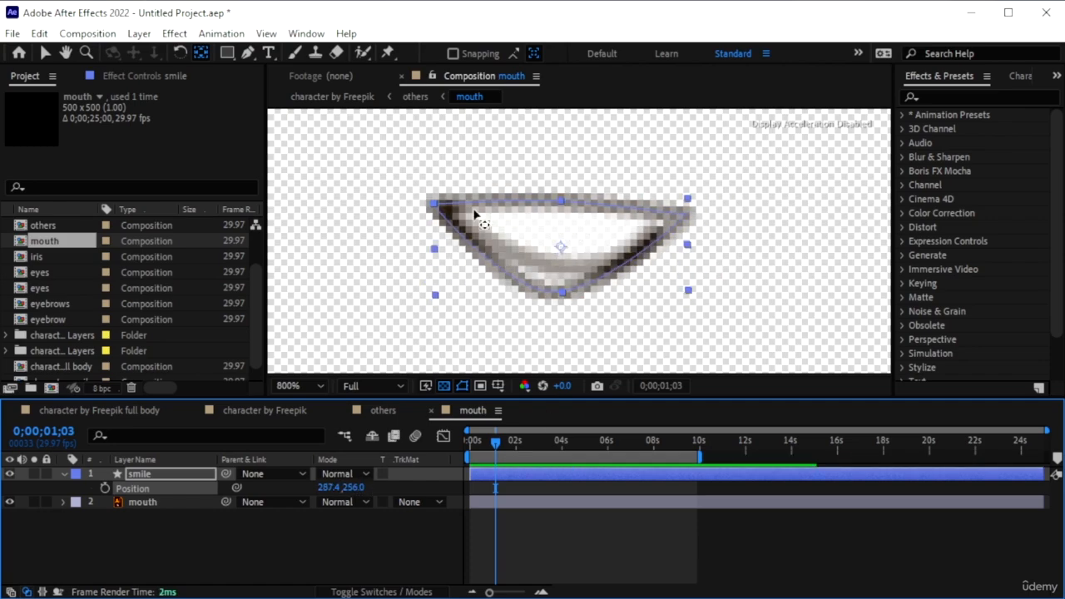
Raise the smile path's bottom vertex with the Pen tool to match the lowest part of the original mouth line.
left_click(248, 52)
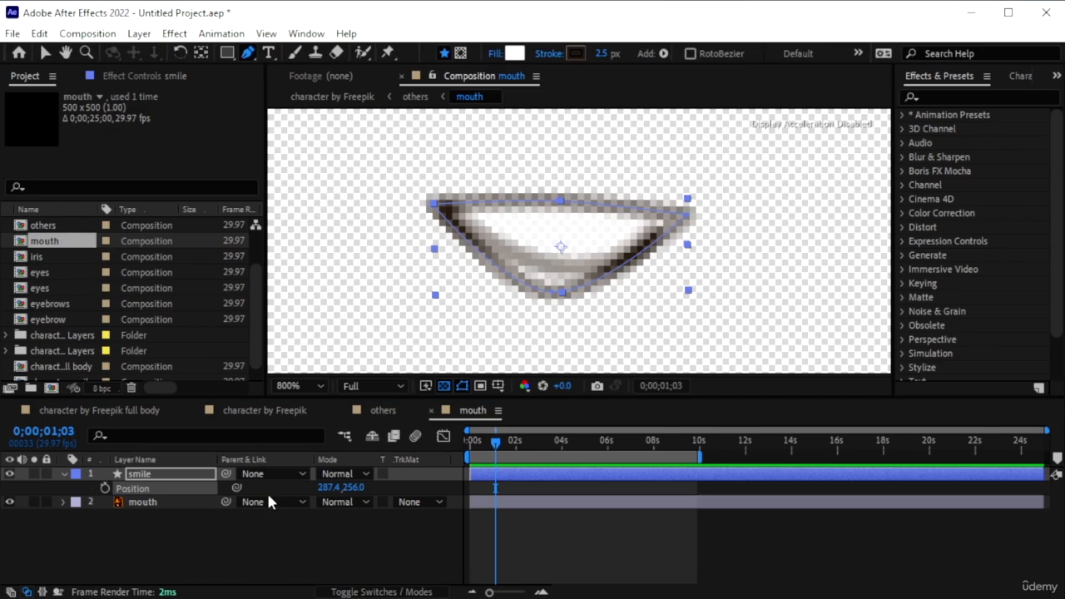
left_click(161, 503)
left_click(133, 474)
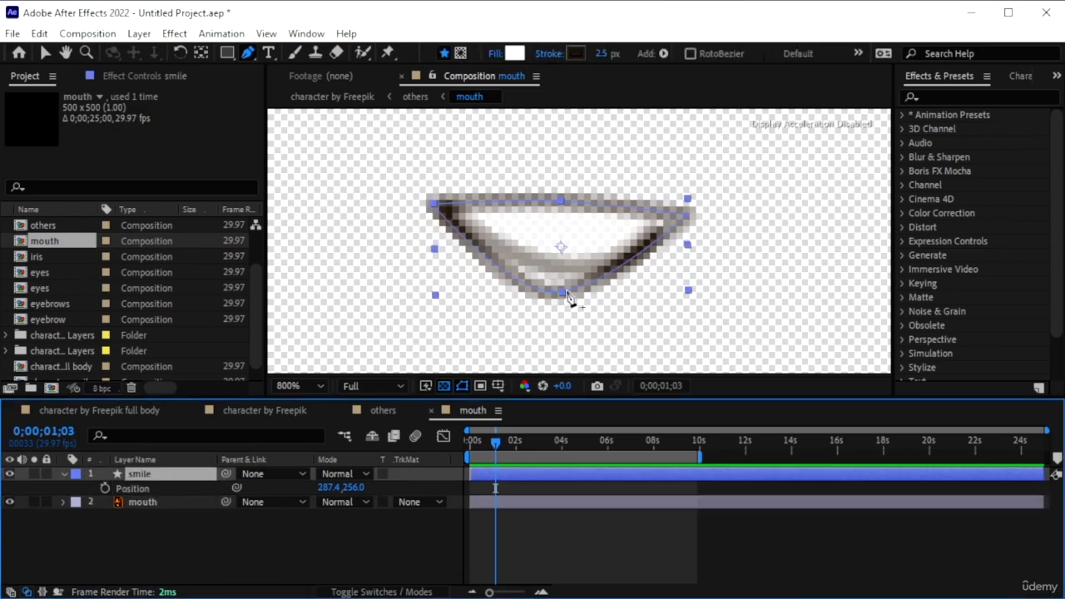
left_click(578, 289)
key("Delete")
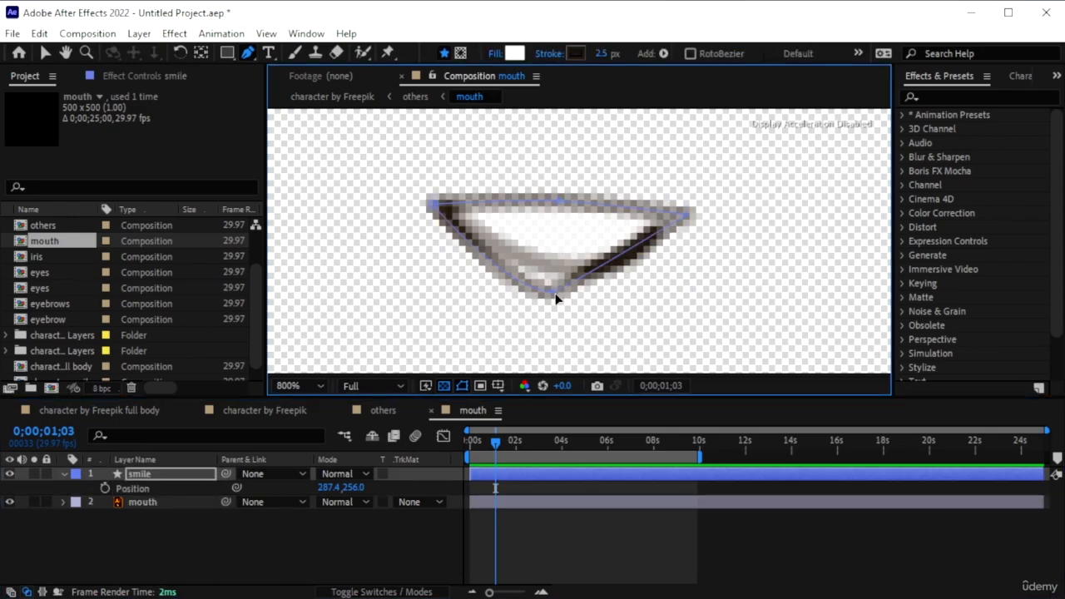
left_click_drag(551, 296, 561, 282)
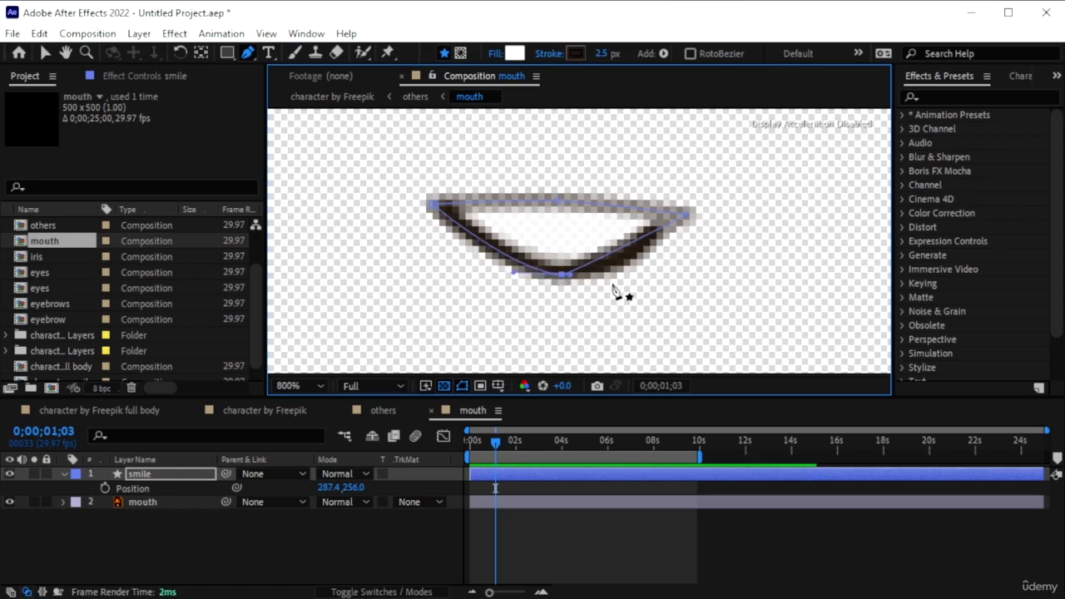
Smooth the smile path's bottom curve and pull both mouth corners inward to fit the original mouth line.
left_click_drag(576, 278, 628, 281)
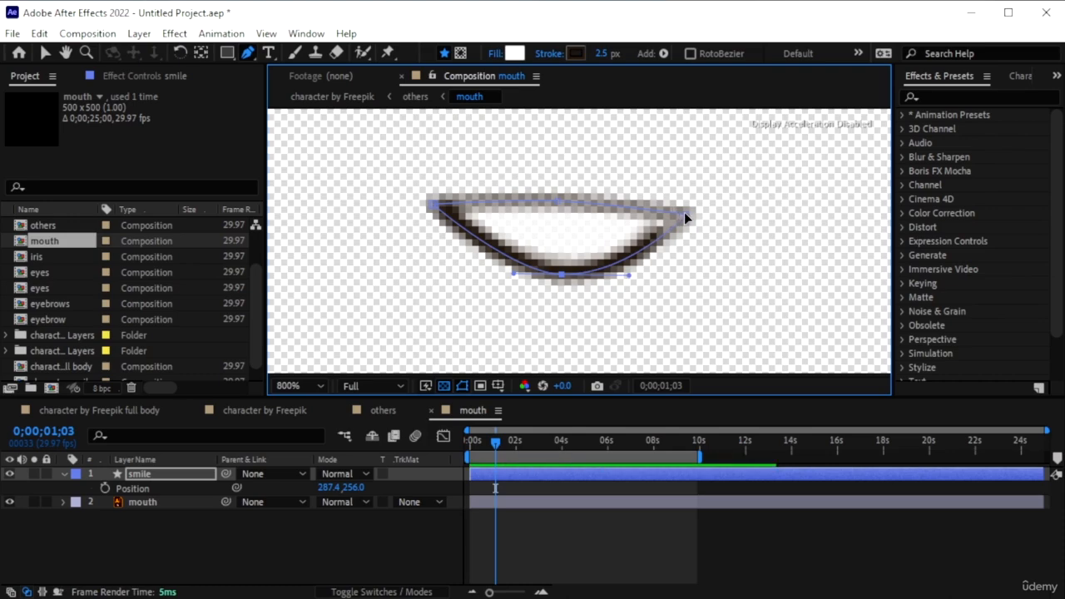
left_click_drag(684, 215, 677, 213)
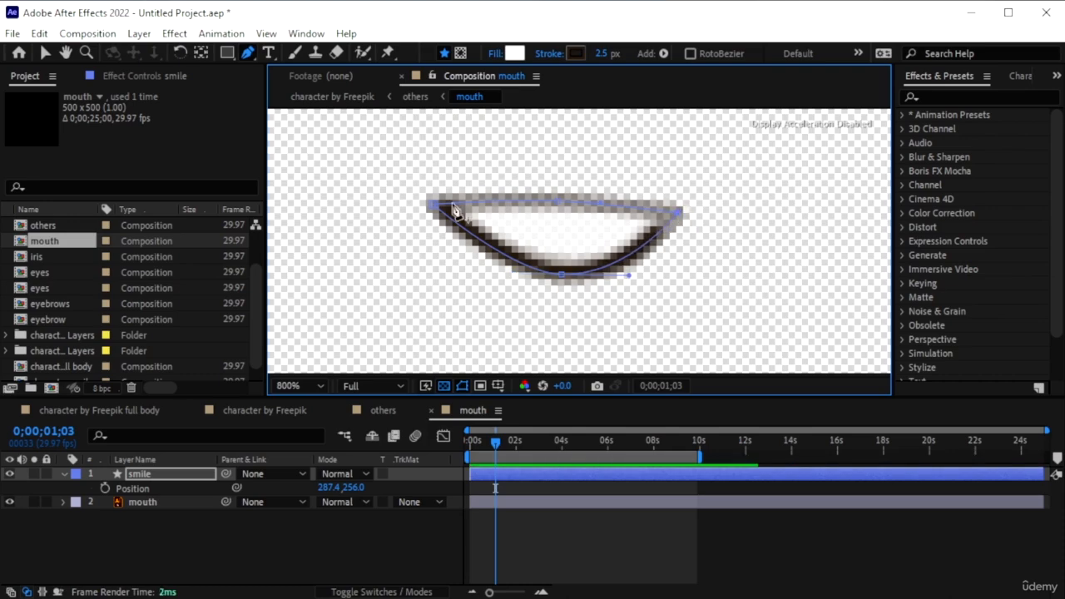
left_click_drag(432, 203, 450, 212)
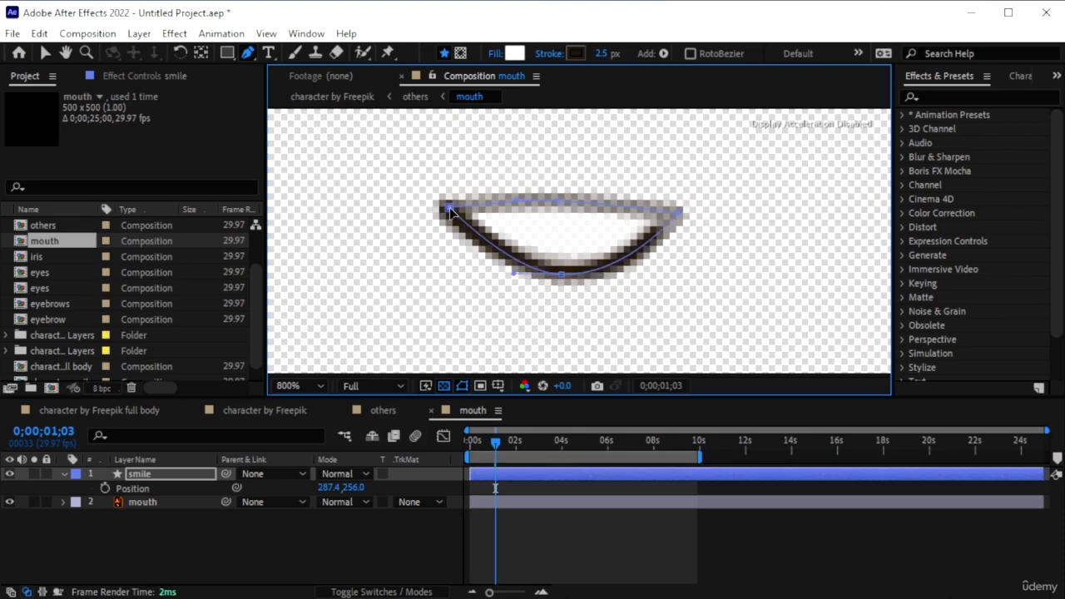
Set the smile layer's opacity to 100% and hide the original mouth layer to check the new shape.
left_click(170, 476)
key("t")
left_click_drag(323, 487, 575, 530)
left_click(133, 555)
left_click(9, 502)
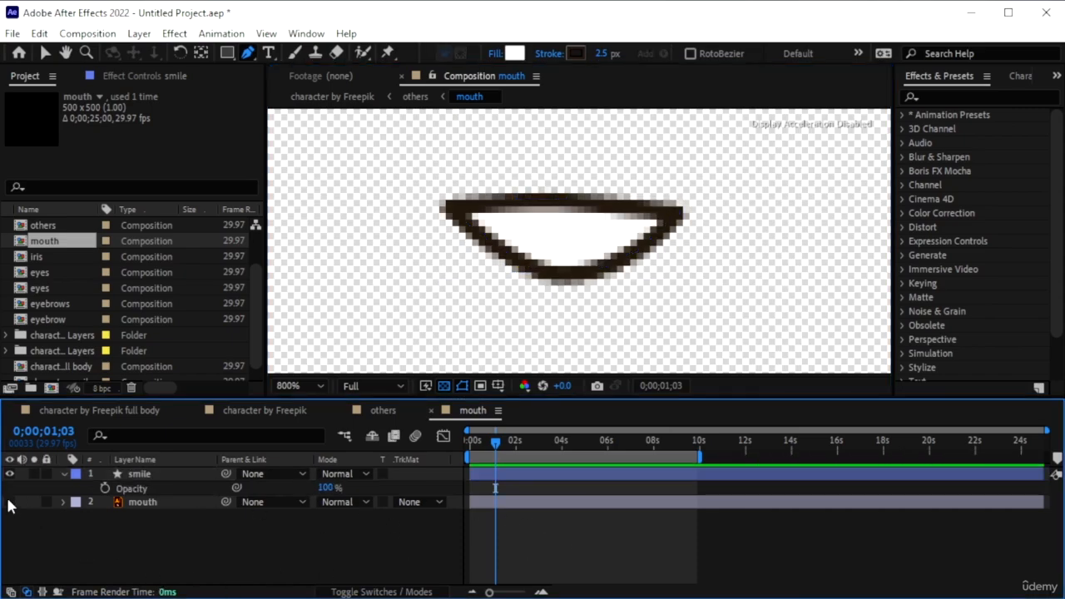
left_click(9, 473)
left_click(9, 473)
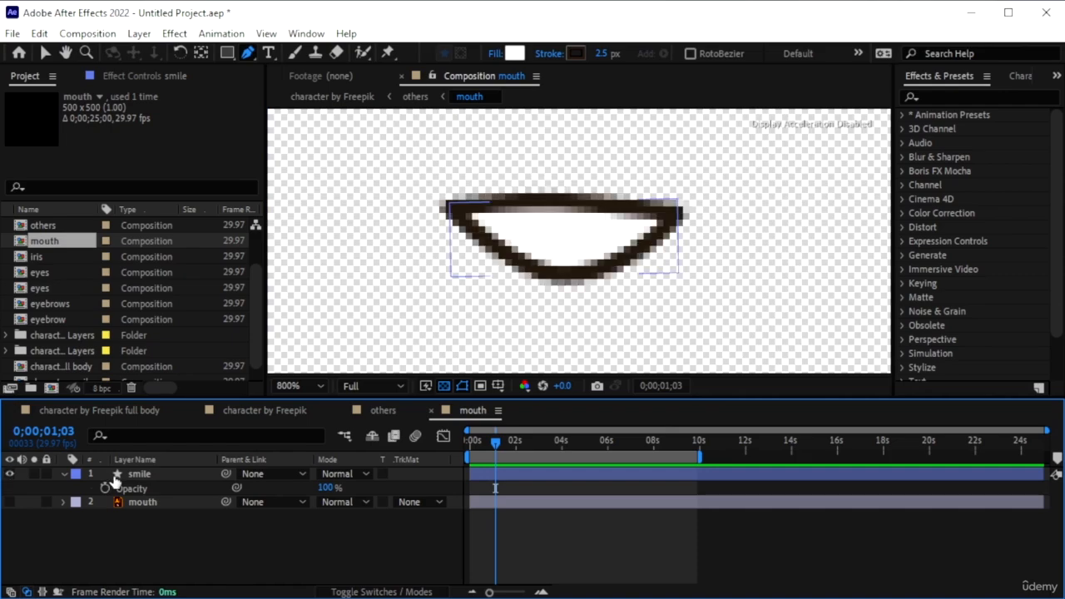
Move the smile shape down and to the right of the original mouth, and show the original mouth layer for comparison.
left_click(46, 52)
left_click_drag(596, 247, 722, 320)
left_click(10, 502)
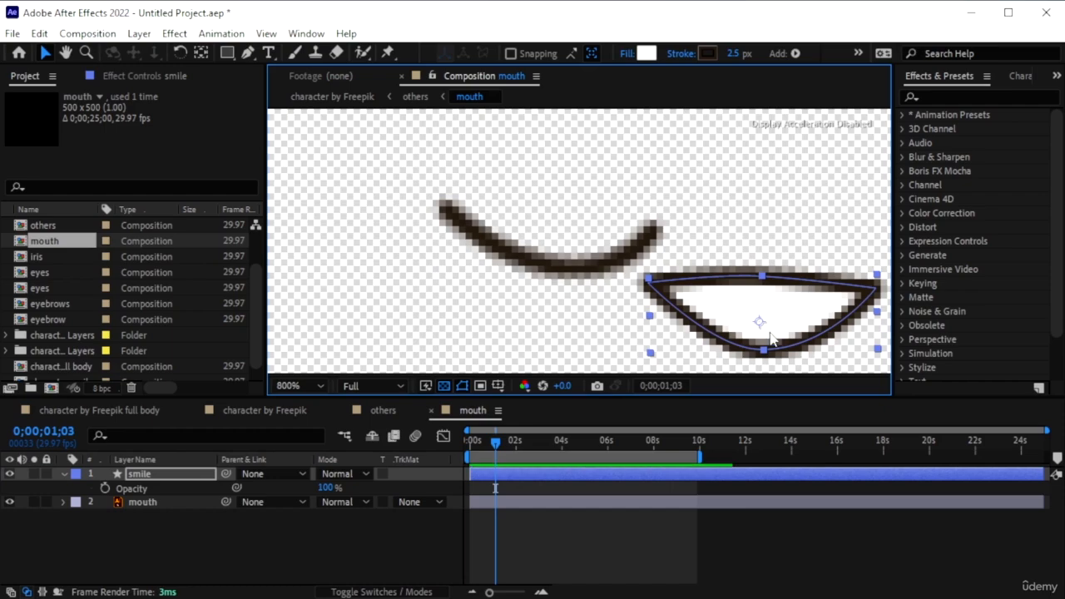
left_click(185, 538)
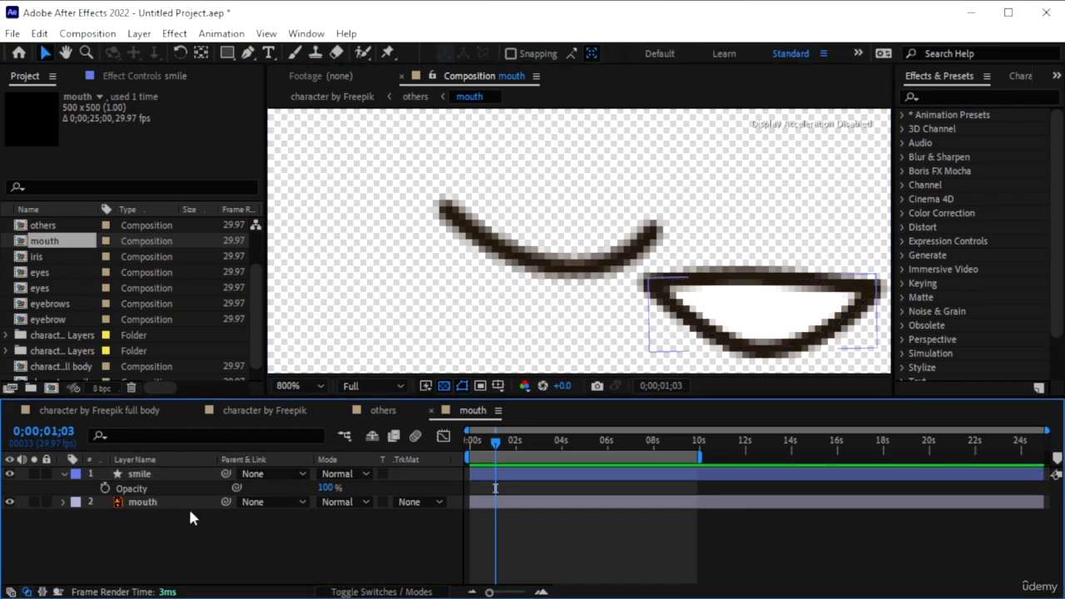
Set the smile shape's stroke width to 2 px after trying 1.5 px.
left_click(136, 474)
left_click(735, 55)
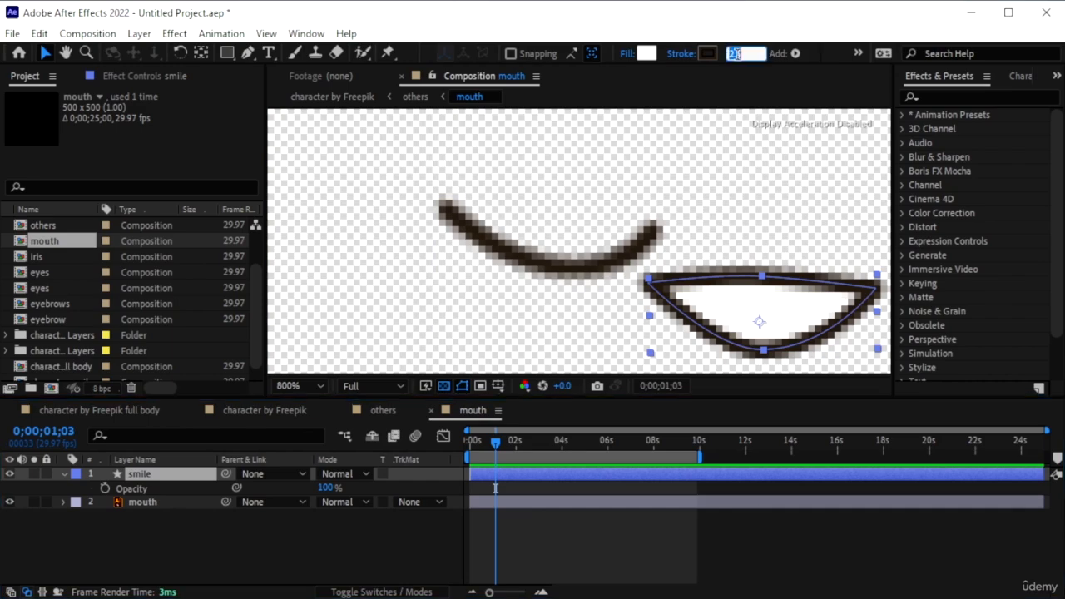
type("1.5")
key("Return")
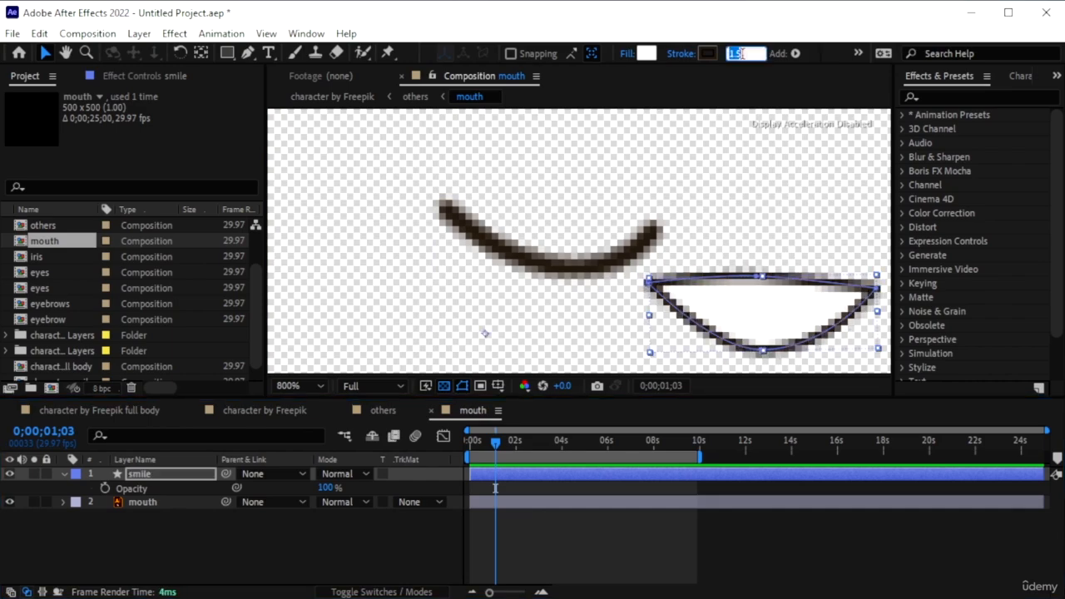
type("2")
key("Return")
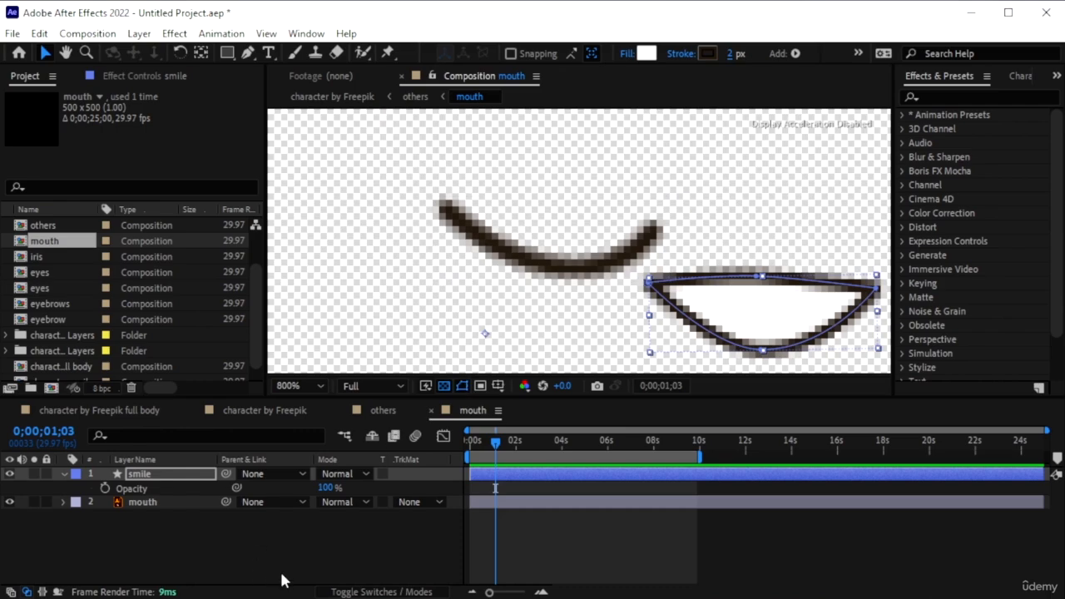
left_click(286, 580)
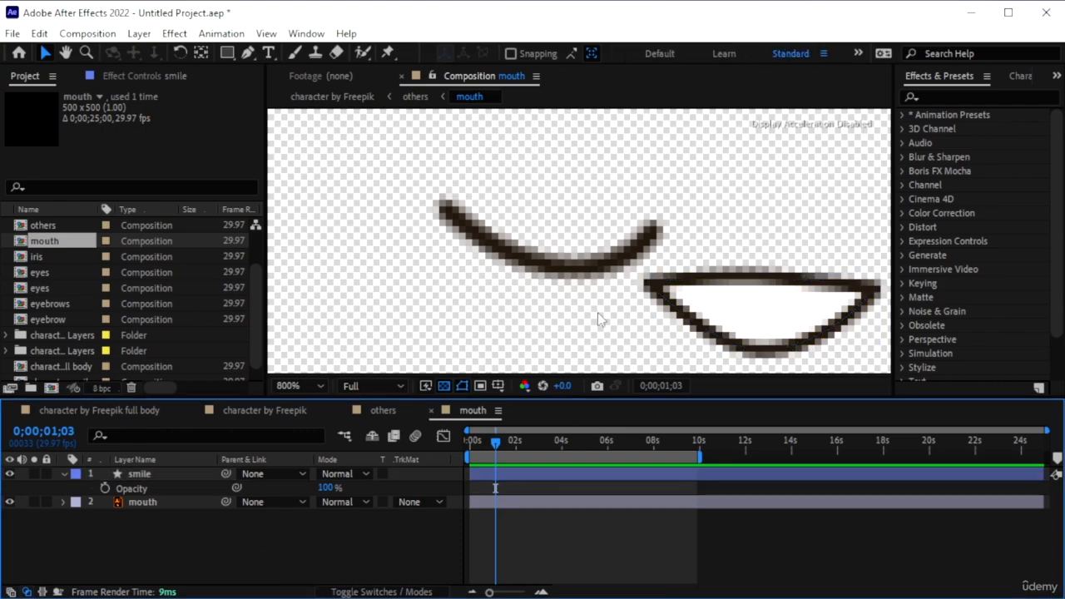
Round both corners of the smile path by converting their vertices with the Convert Vertex tool.
scroll(598, 314, "down", 2)
scroll(608, 296, "down", 1)
scroll(617, 241, "up", 3)
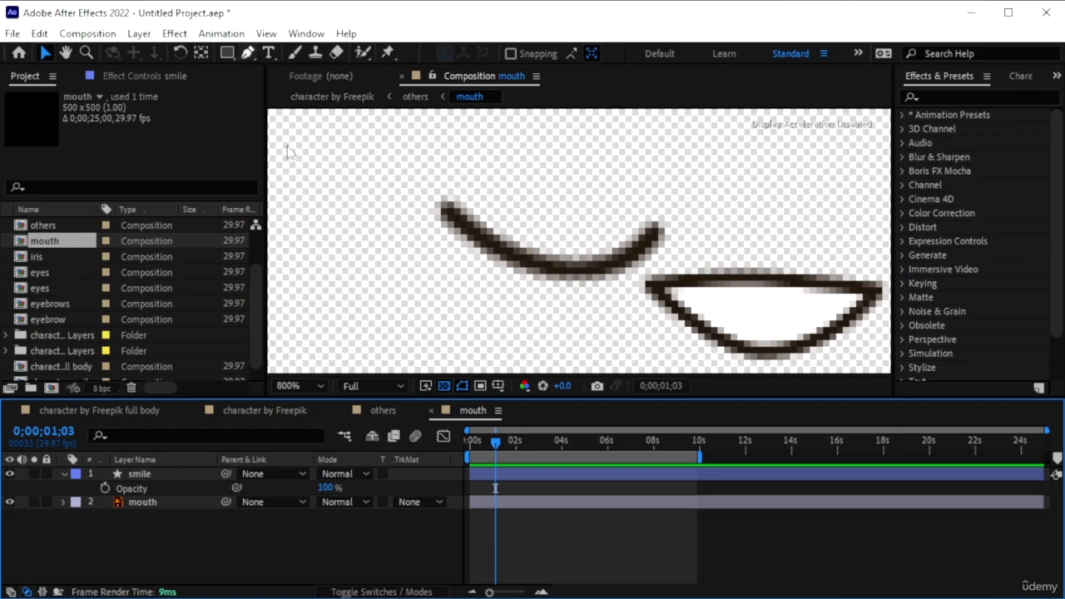
left_click(178, 473)
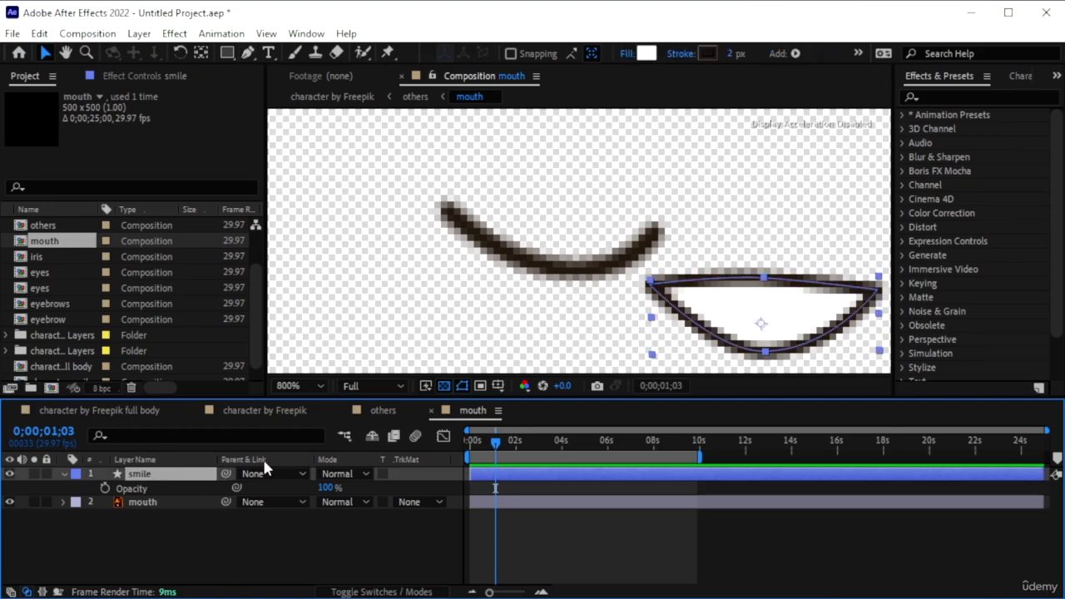
left_click(247, 53)
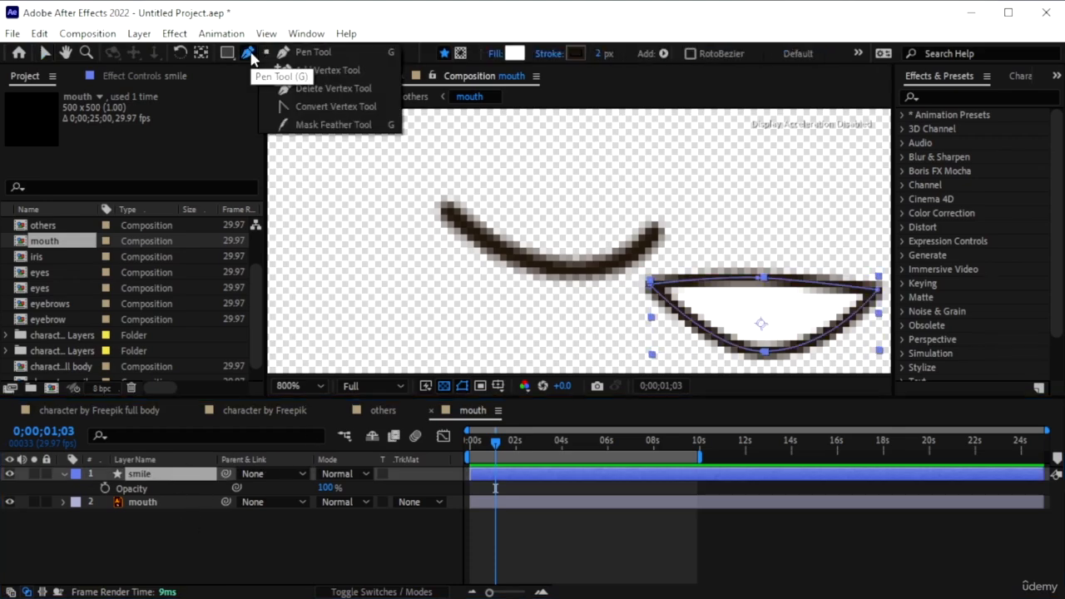
left_click(320, 106)
left_click_drag(652, 283, 652, 329)
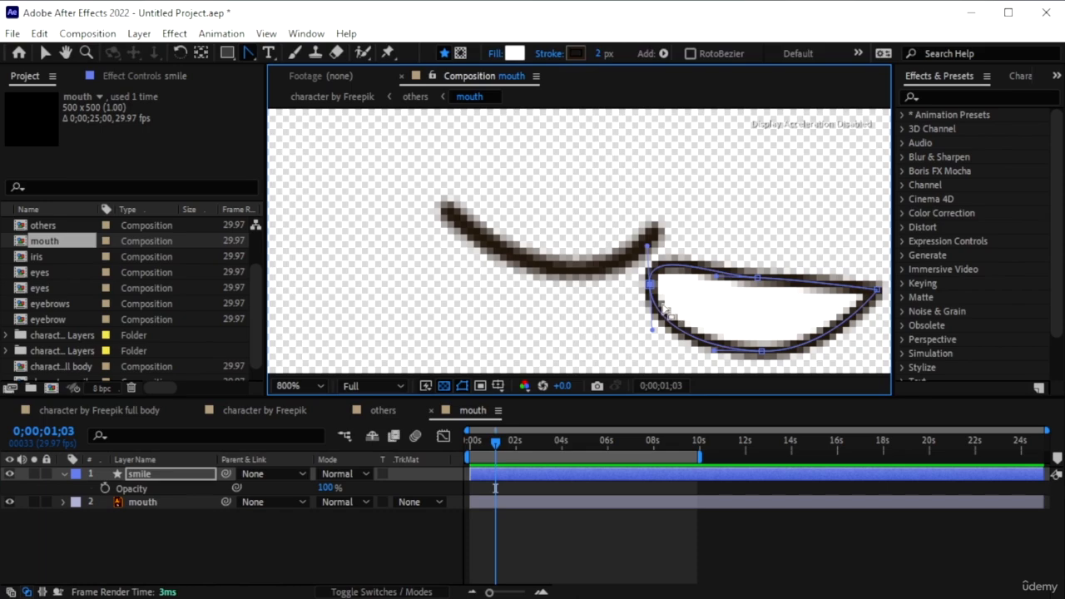
mouse_move(651, 286)
left_mouse_down()
mouse_move(671, 292)
mouse_move(657, 290)
left_mouse_up()
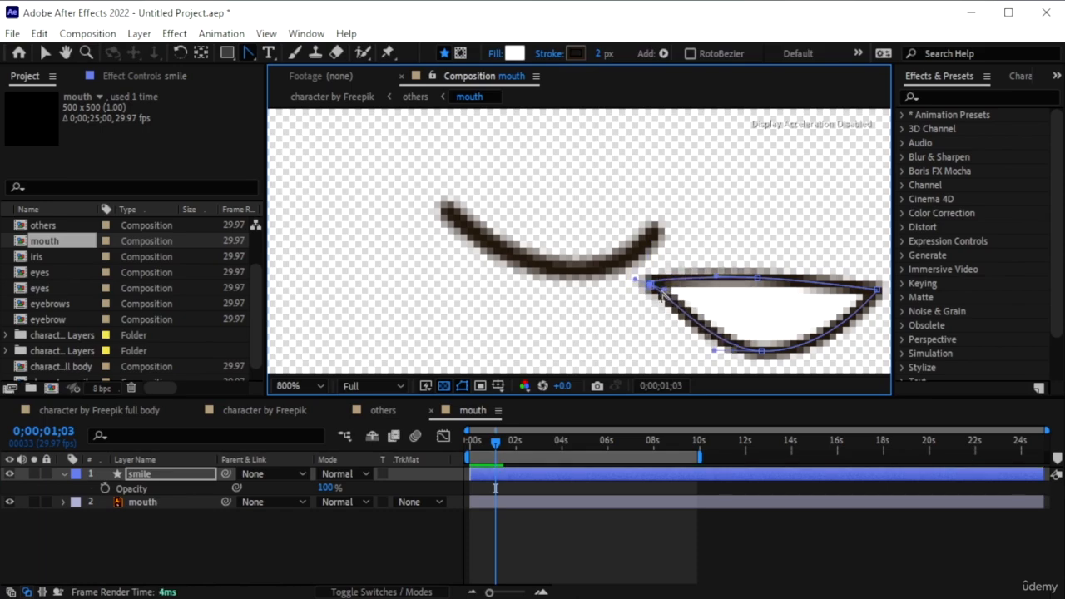
key("ctrl+z")
left_click(876, 292)
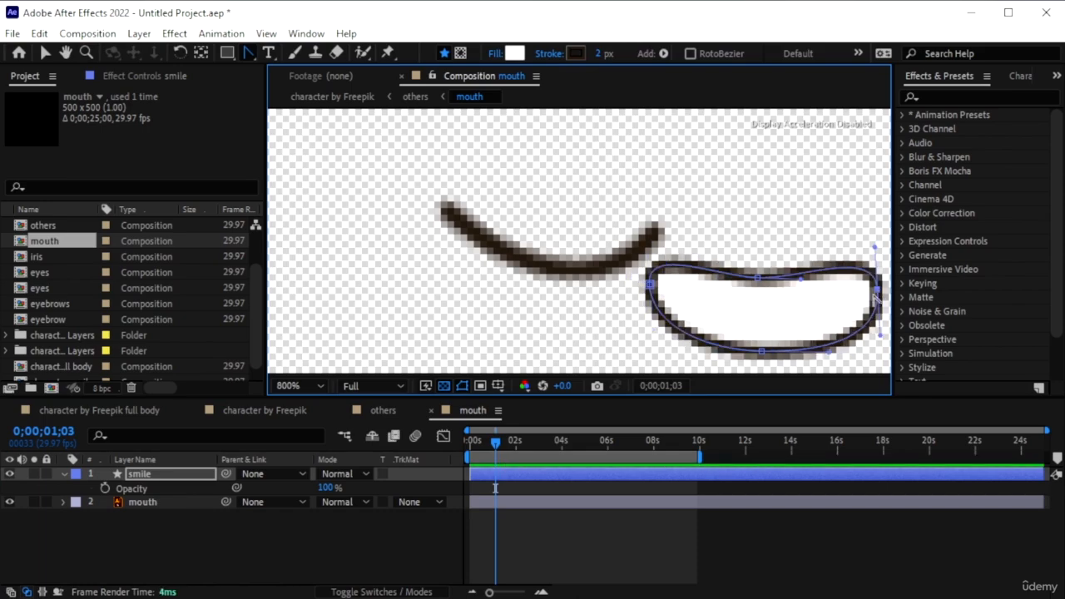
Shorten both direction handles of the smile's right corner with the Pen tool to tighten its rounding.
left_click_drag(250, 47, 283, 56)
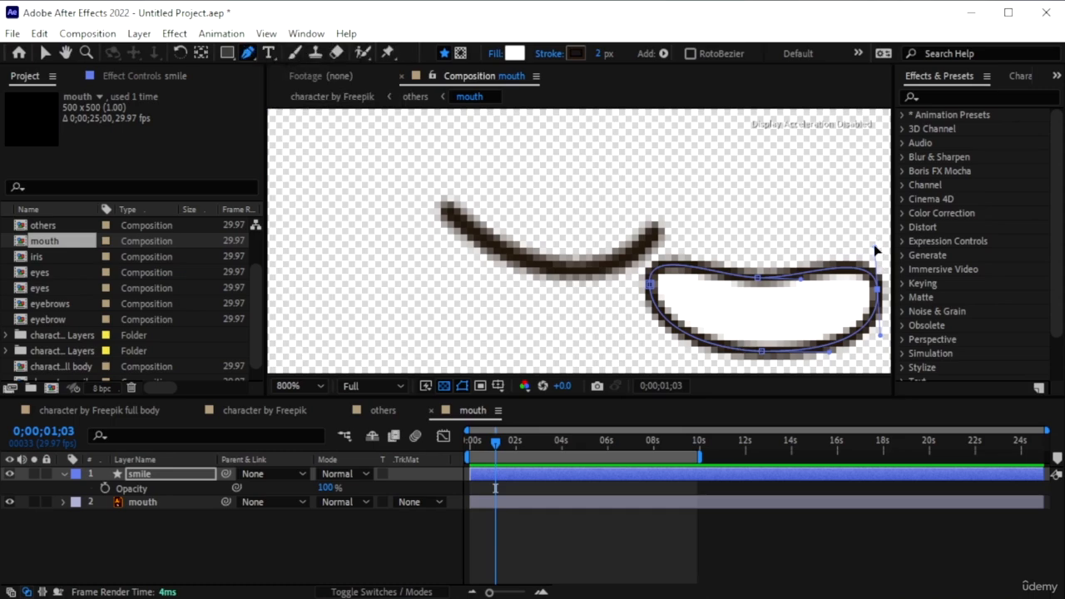
left_click_drag(874, 248, 872, 273)
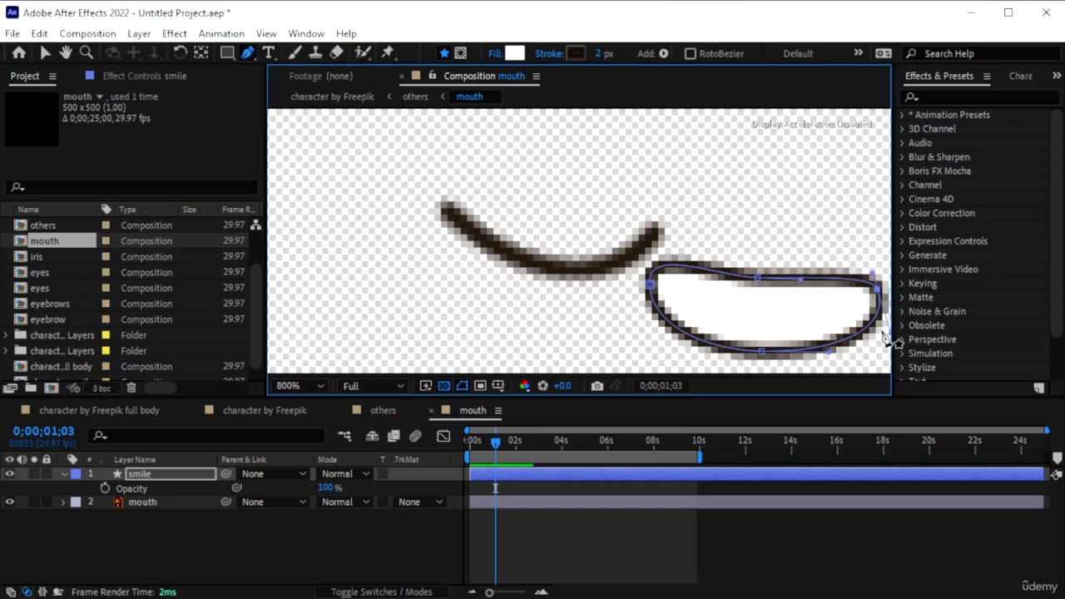
left_click_drag(890, 336, 867, 305)
Shorten the direction handles at the smile's left corner and lower the upper lip's handle slightly to even the top edge.
left_click(631, 285)
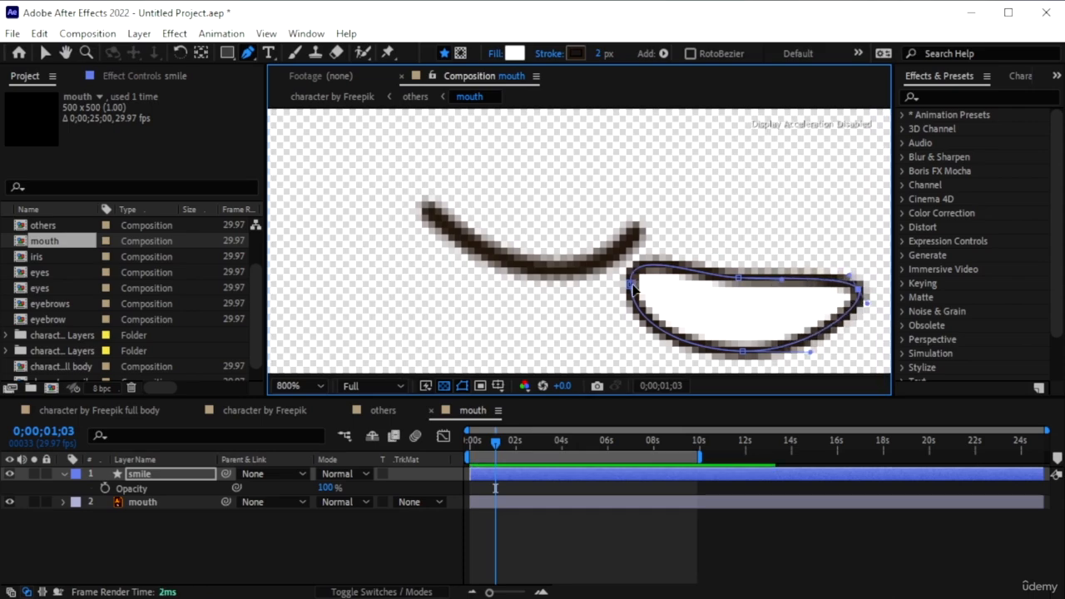
left_click_drag(623, 244, 629, 261)
left_click_drag(633, 325, 635, 318)
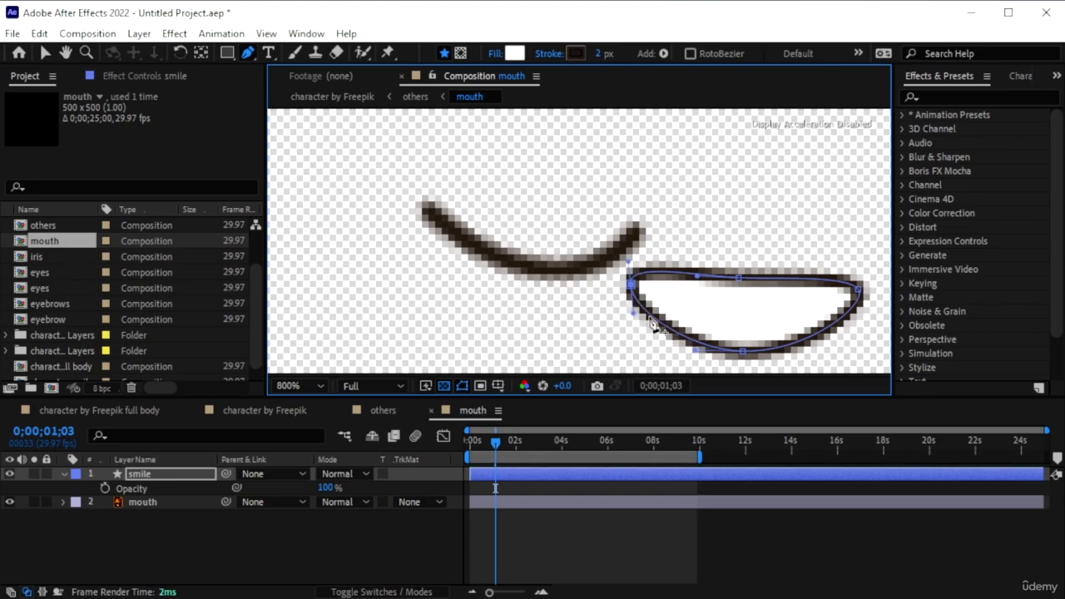
left_click_drag(699, 276, 698, 281)
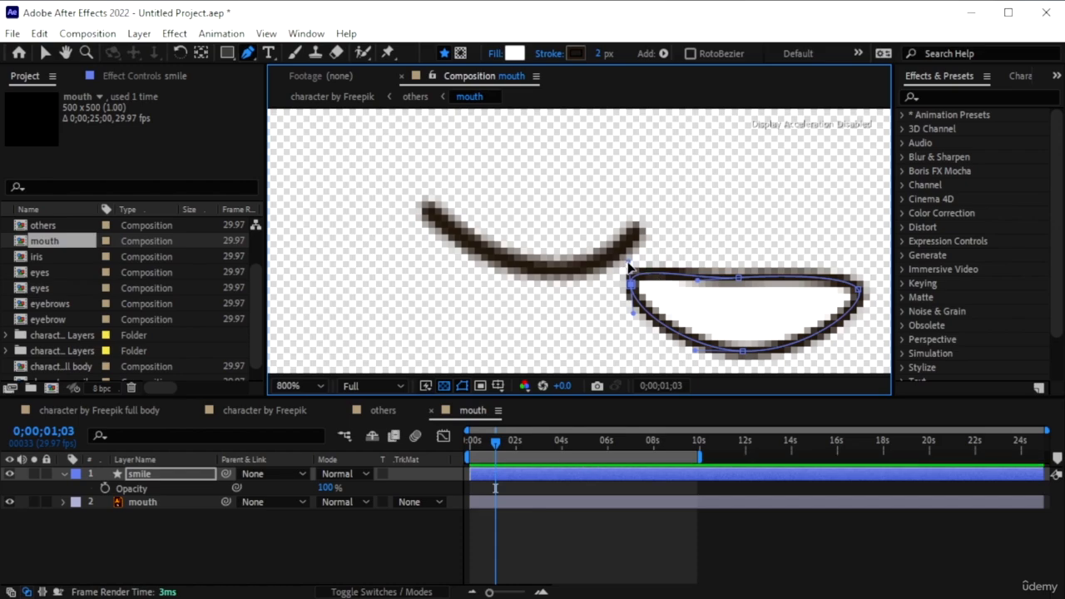
left_click_drag(628, 265, 628, 268)
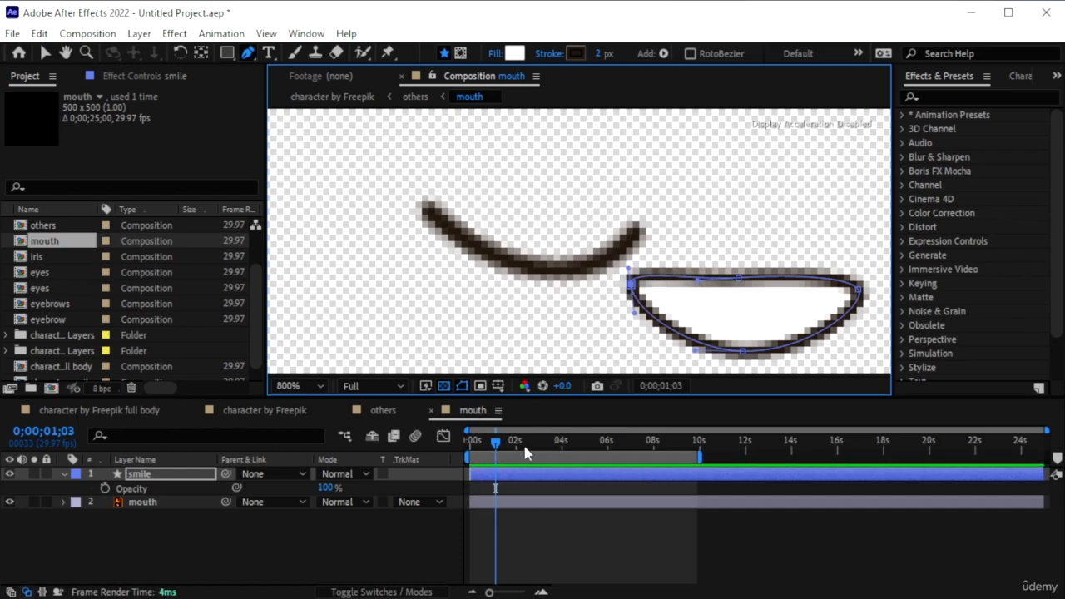
Hide the original mouth layer and inspect the new smile on the face in the character by Freepik composition.
left_click(10, 502)
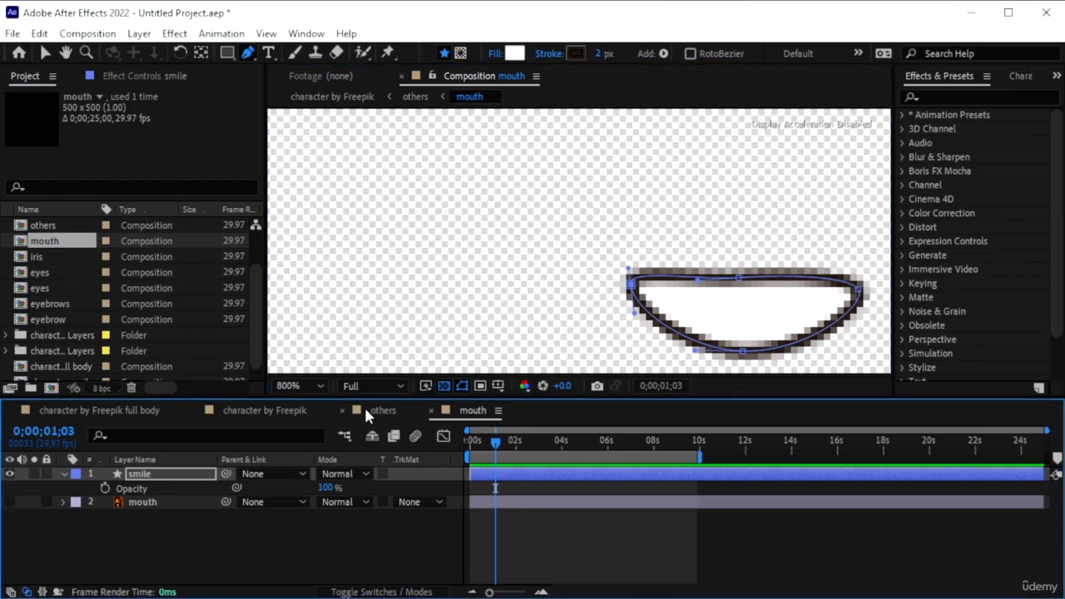
left_click(265, 412)
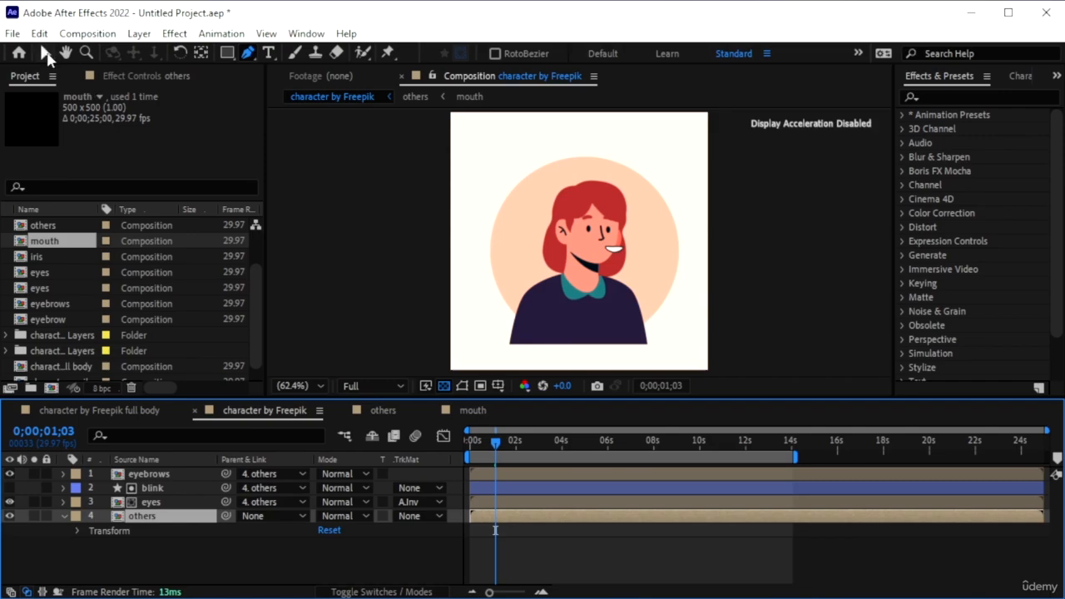
left_click(45, 53)
left_click(614, 254)
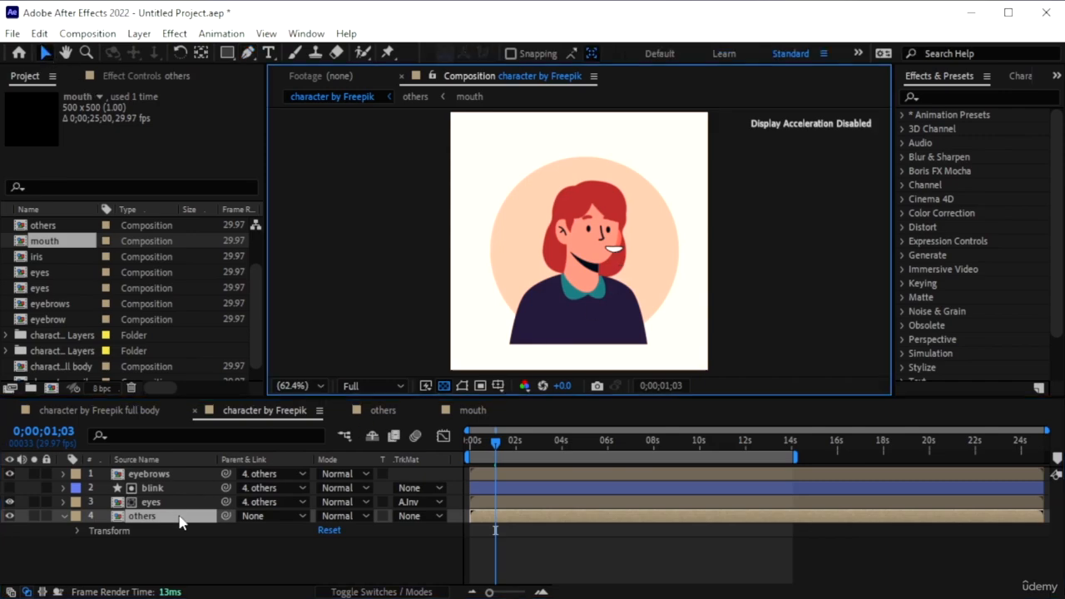
scroll(642, 284, "up", 3)
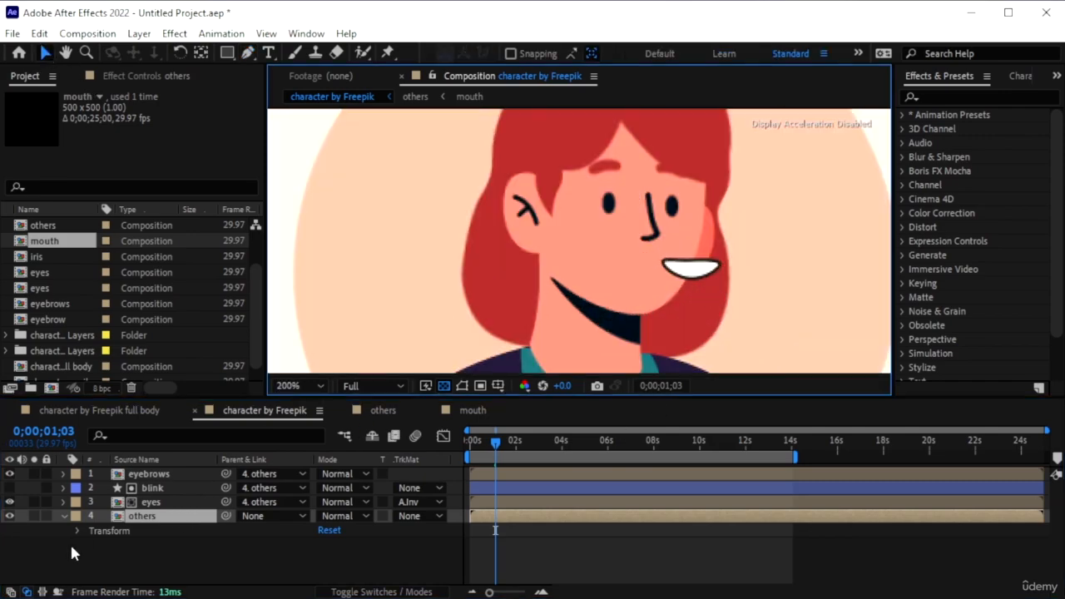
Set the mouth layer's position to 220.0, 250.0 in the others composition to place the smile under the nose.
left_click(403, 410)
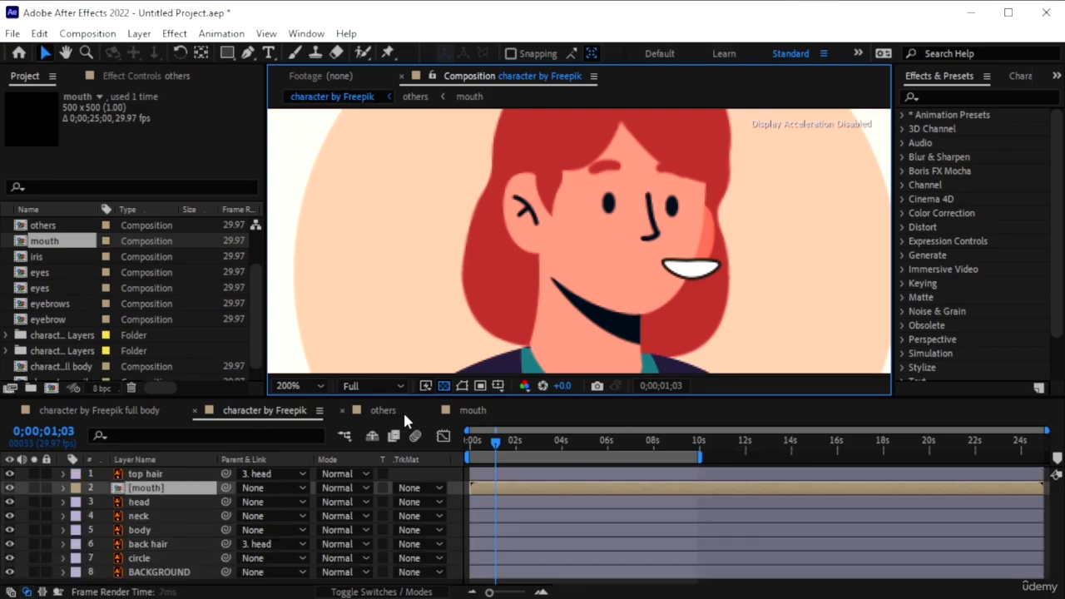
left_click(614, 250)
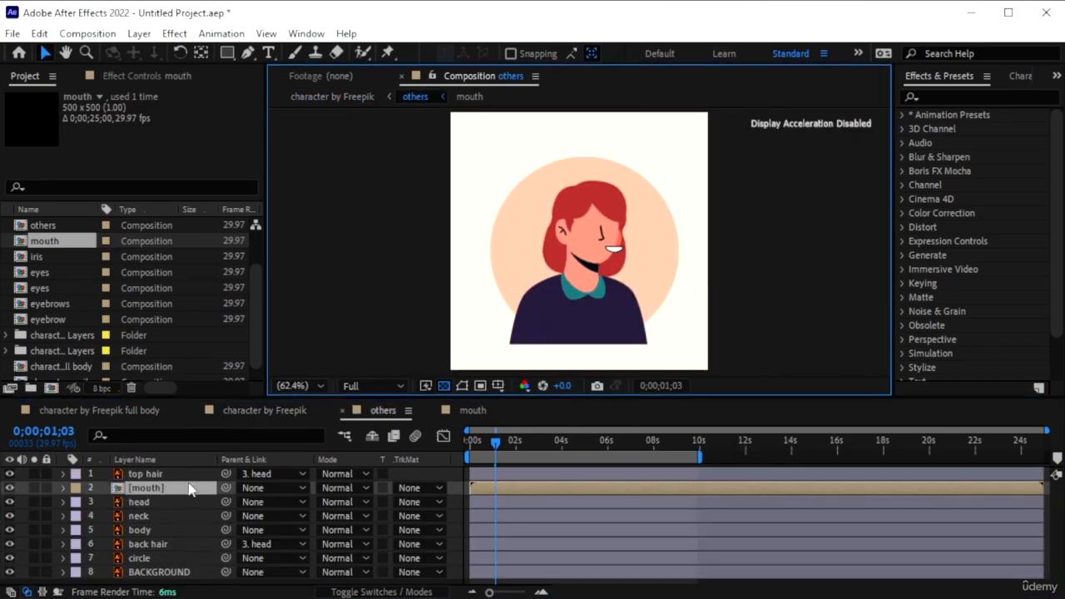
key("p")
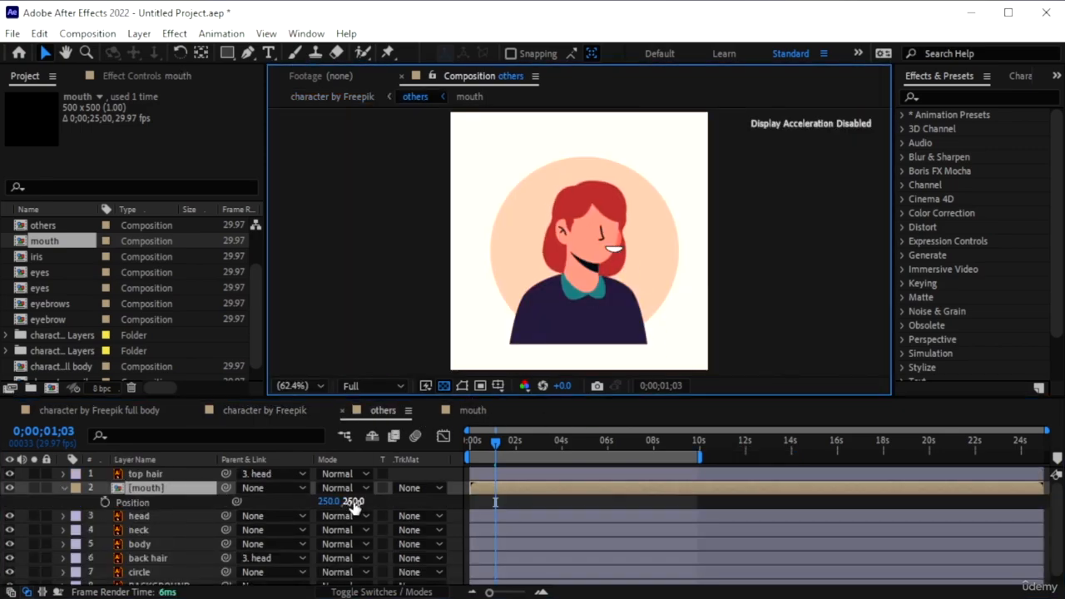
left_click_drag(328, 501, 306, 499)
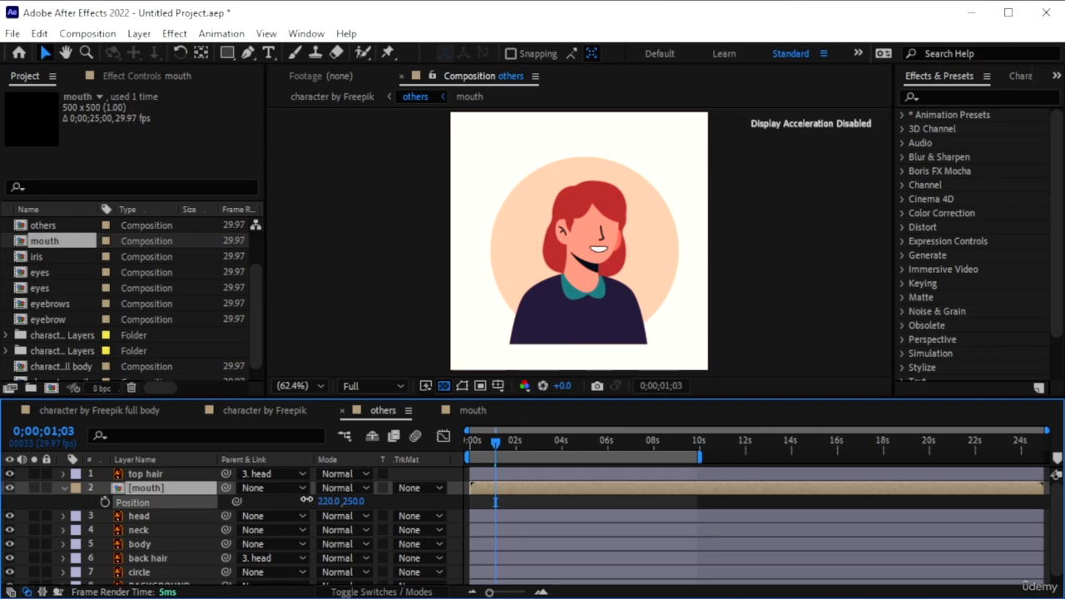
scroll(653, 257, "up", 1)
scroll(667, 268, "up", 1)
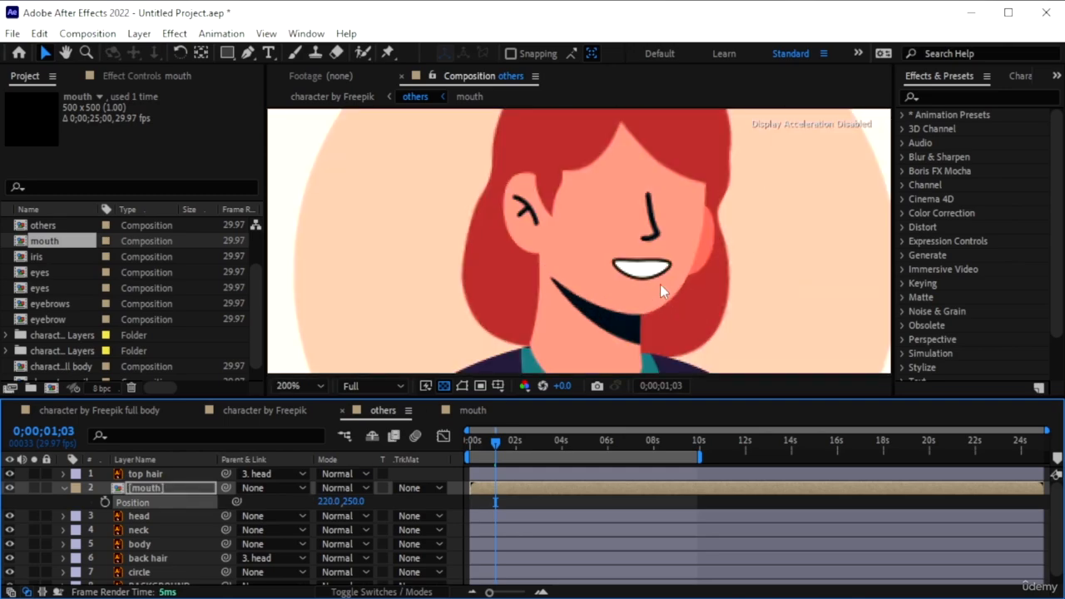
scroll(699, 296, "up", 1)
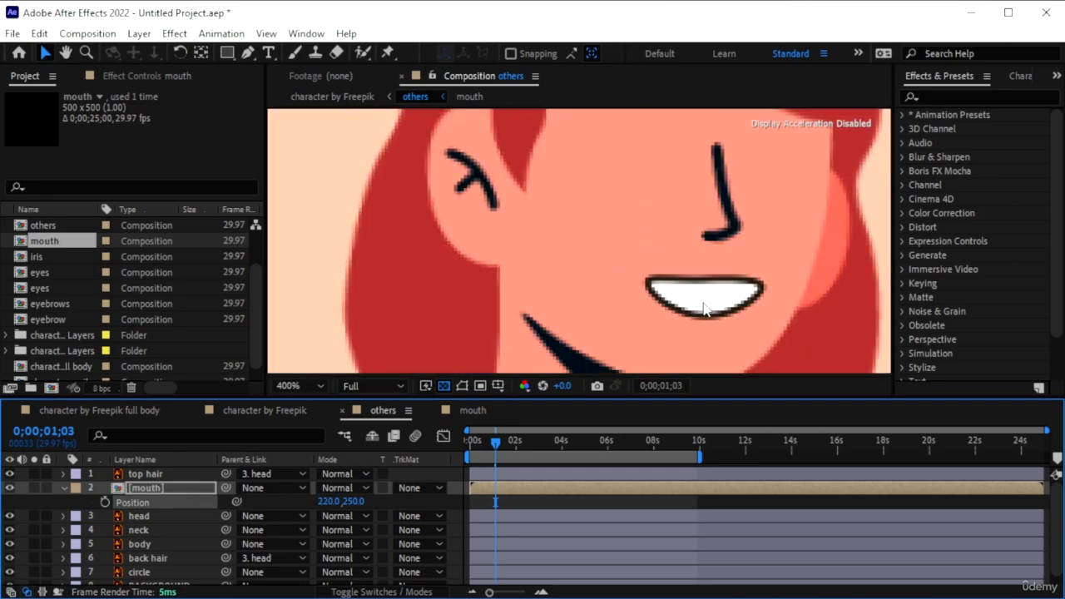
scroll(709, 302, "down", 1)
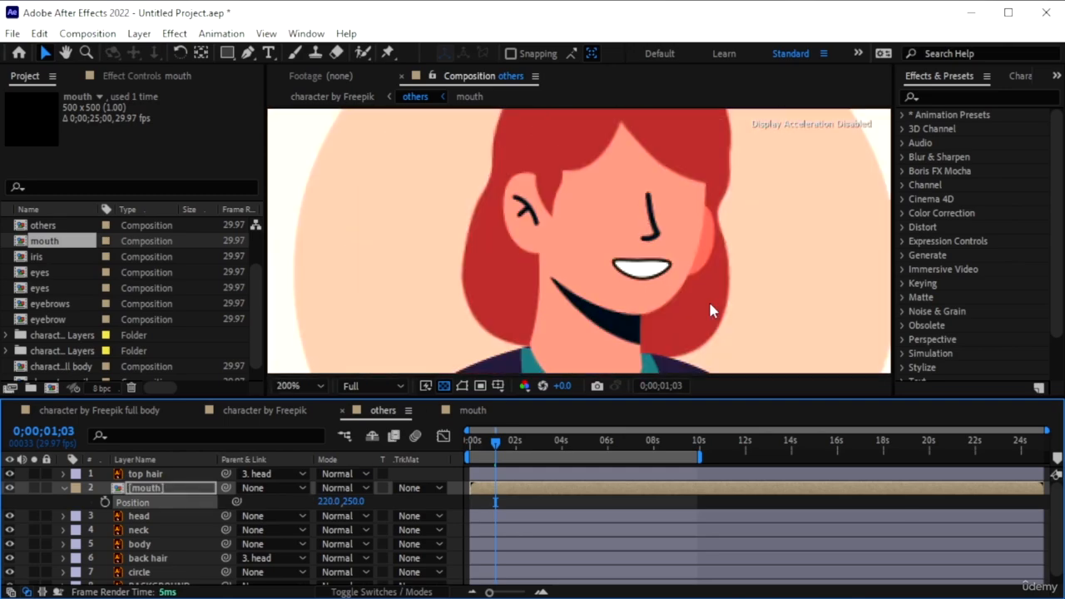
Lower the middle vertex of the smile's upper lip in the mouth composition so the top edge curves downward.
left_click(473, 410)
left_click_drag(739, 282, 750, 296)
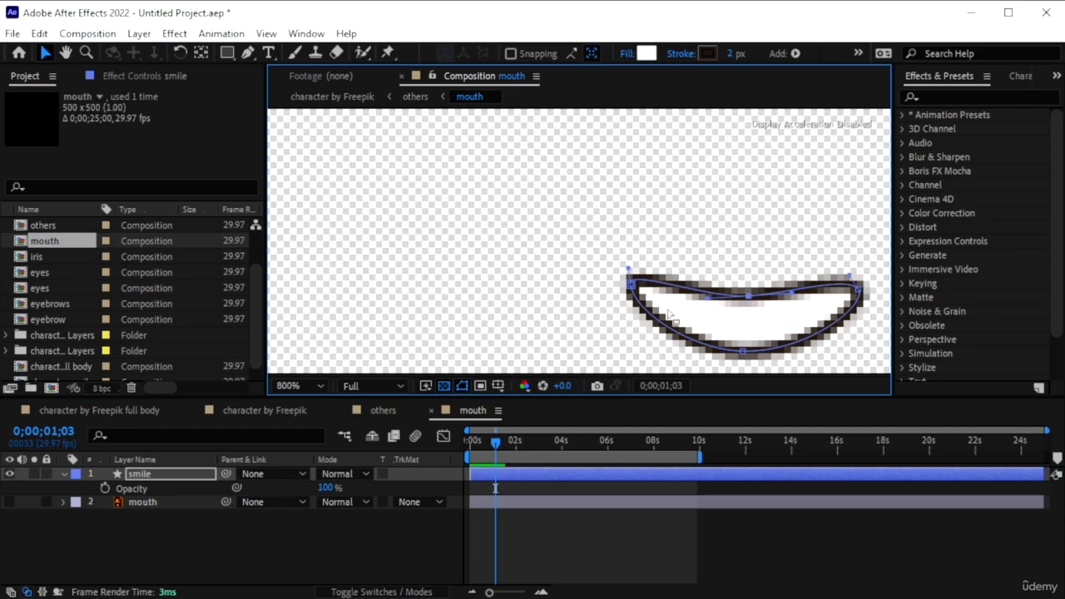
Tilt the direction handle at the smile's left corner slightly inward and check the result on the face in the others composition.
left_click_drag(629, 267, 635, 270)
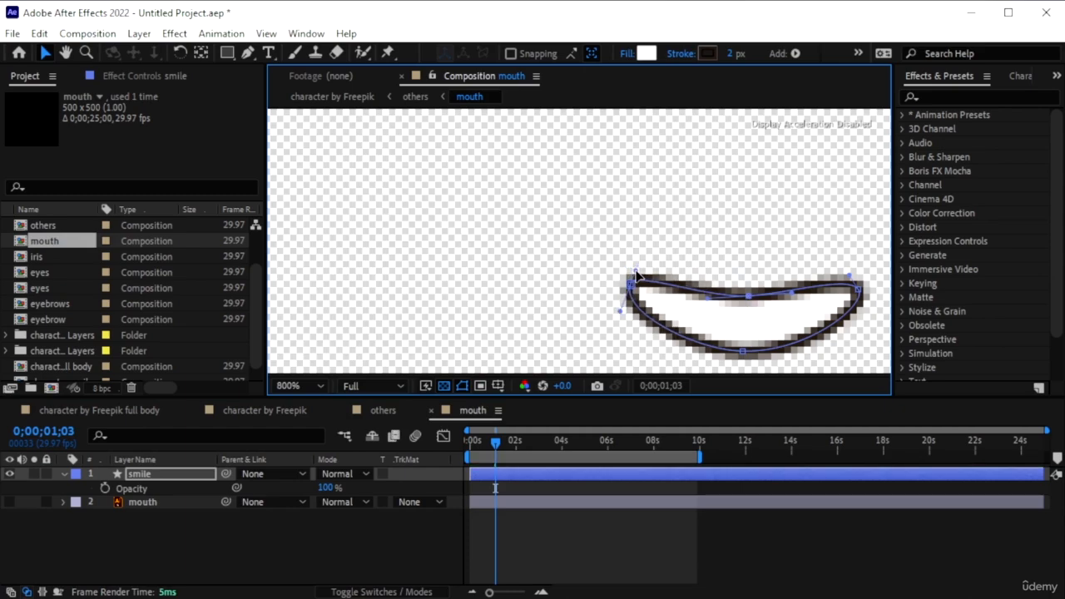
left_click(384, 411)
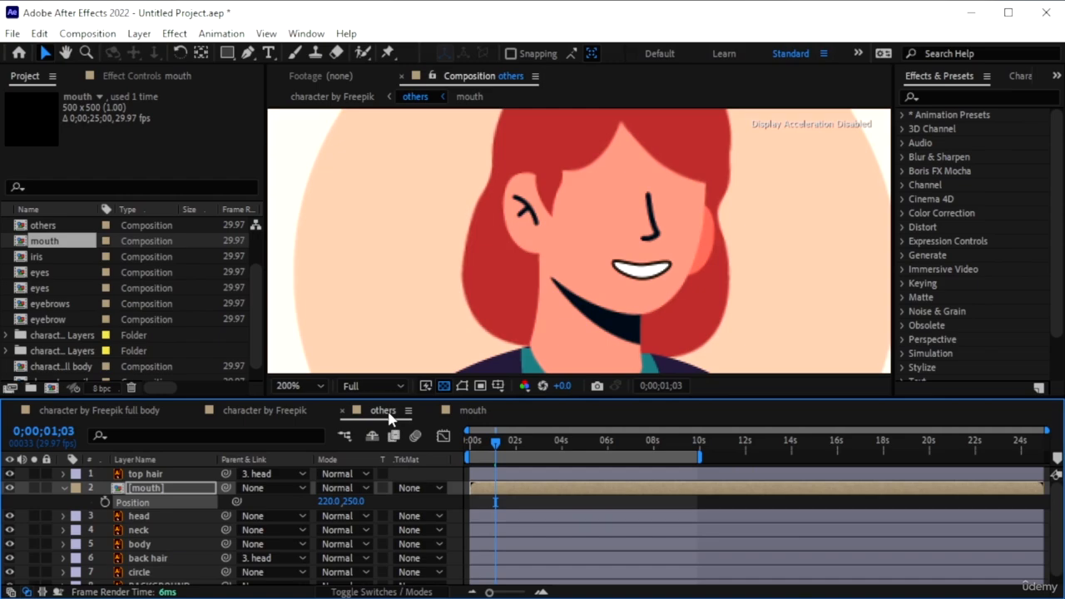
left_click(465, 413)
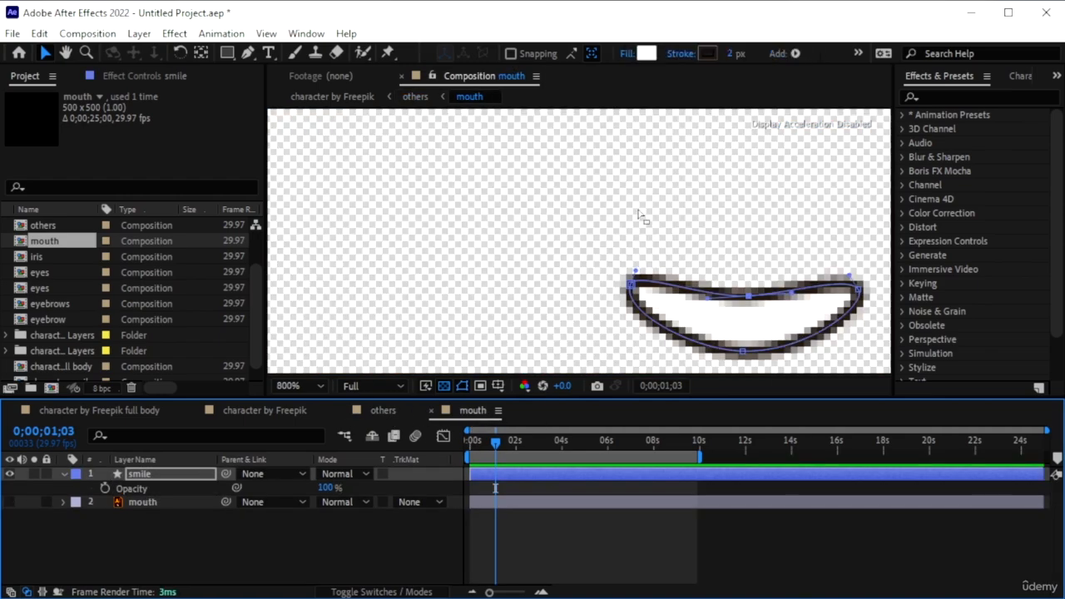
Try the smile without a stroke on the face in the others composition and restore its 2 px stroke.
left_click(681, 53)
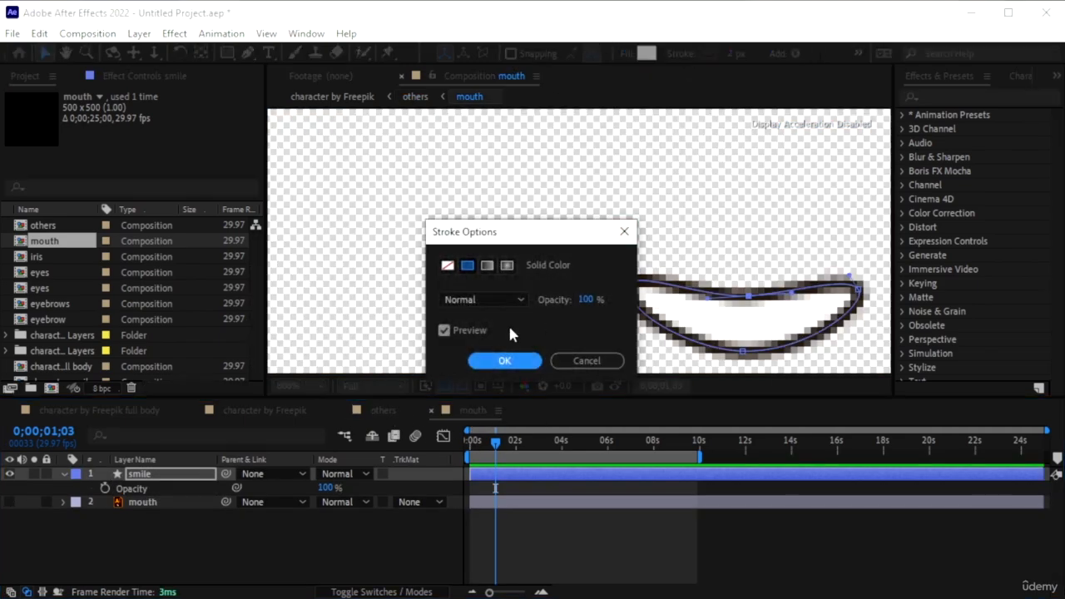
left_click(447, 265)
left_click(506, 361)
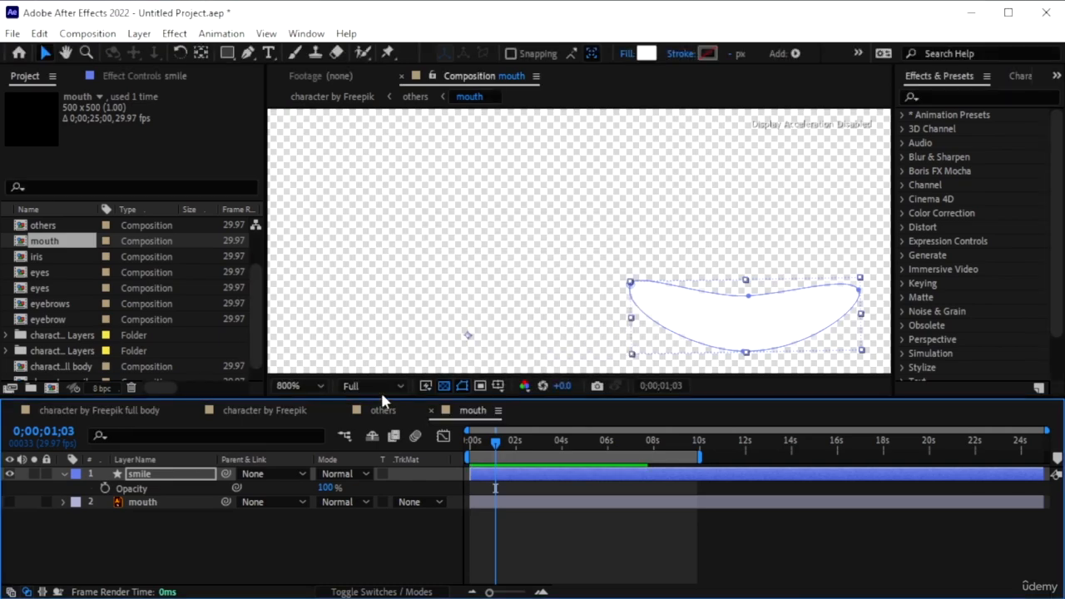
left_click(388, 408)
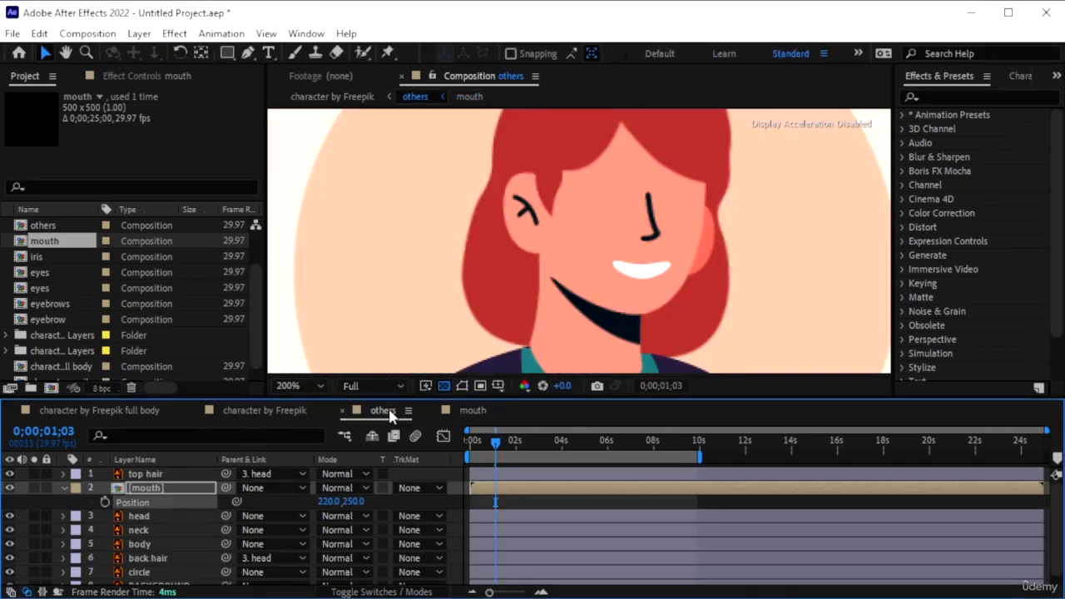
left_click(471, 413)
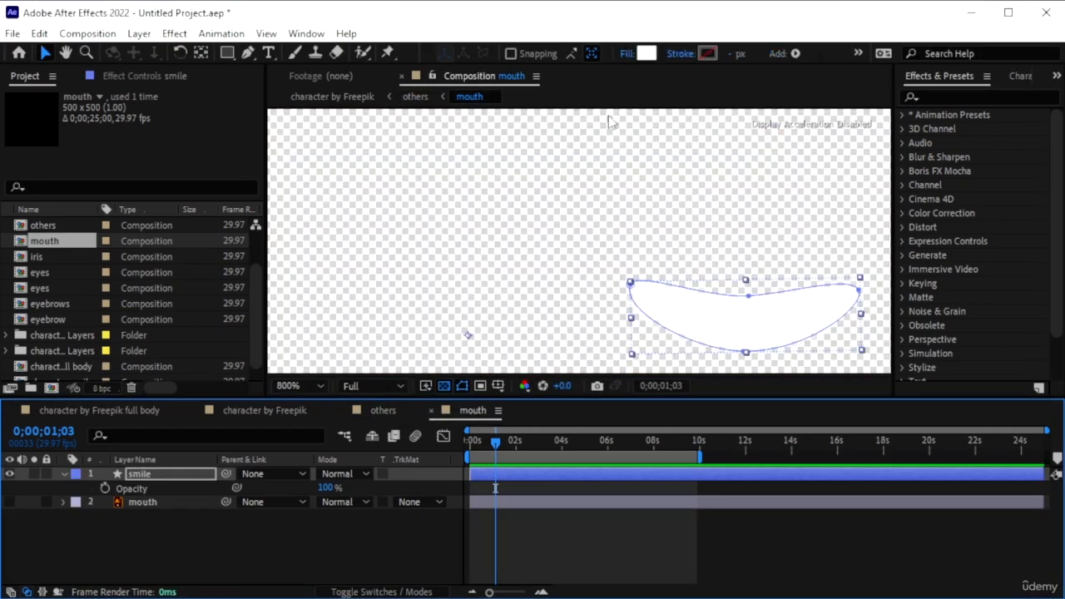
left_click(731, 54)
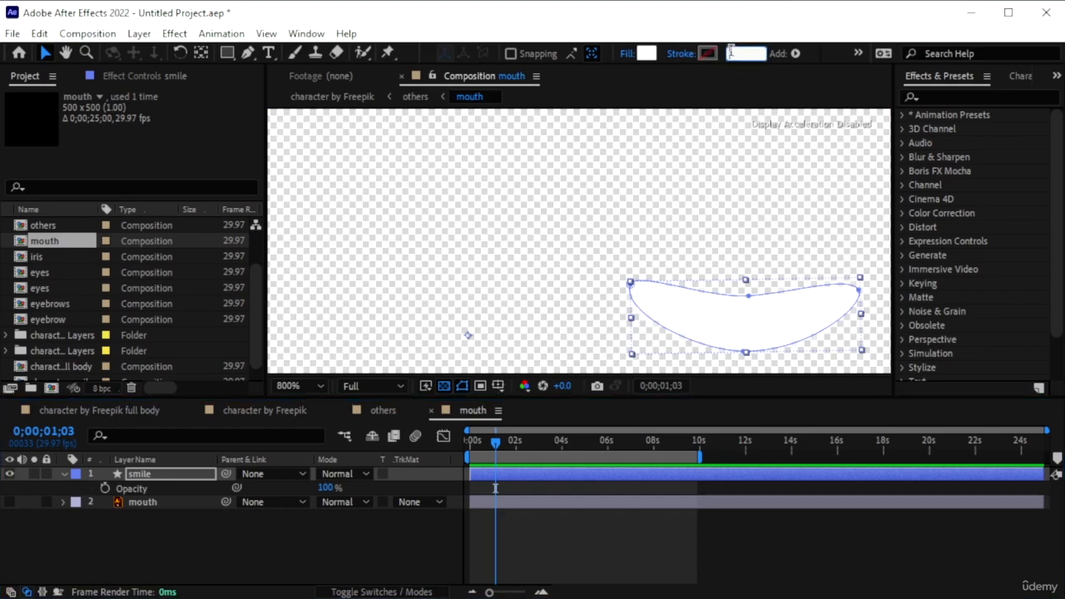
type("2")
key("Return")
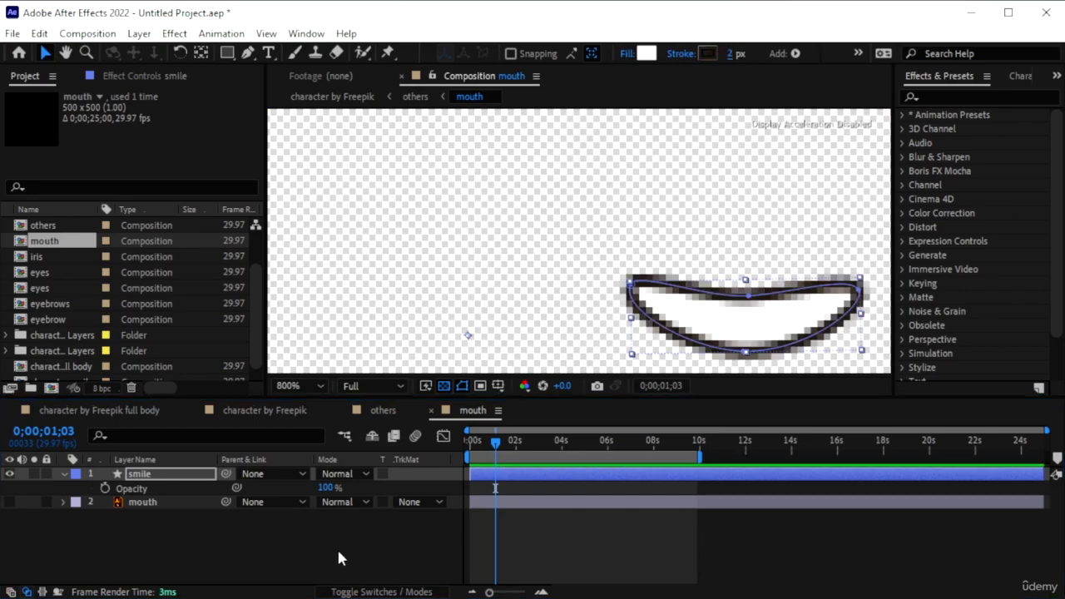
Show the original mouth layer and draw a small circle with the Ellipse tool above the smile as a new shape layer.
left_click(356, 549)
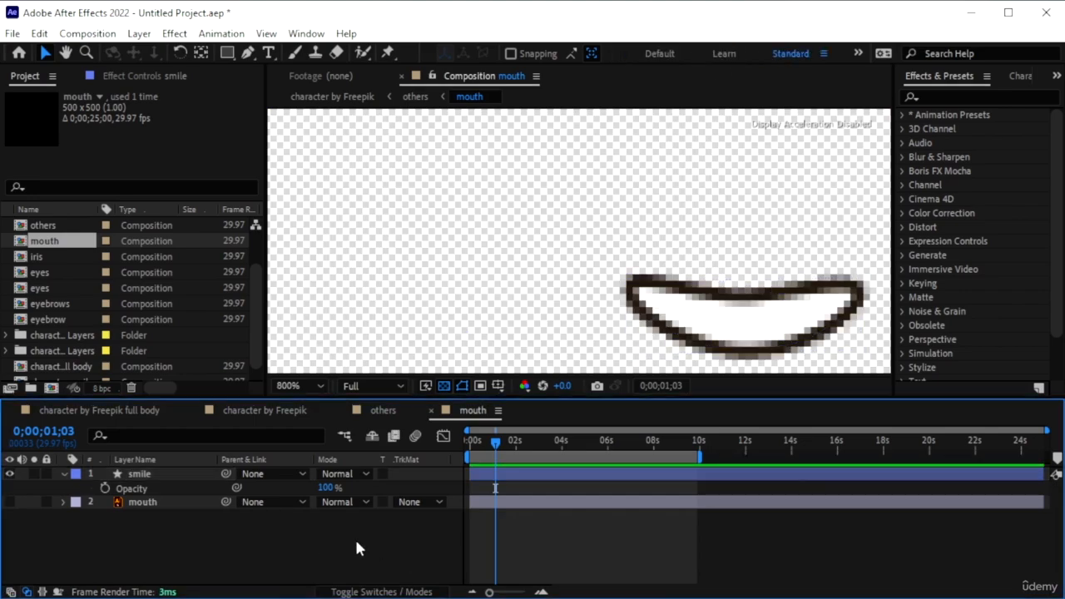
left_click(9, 502)
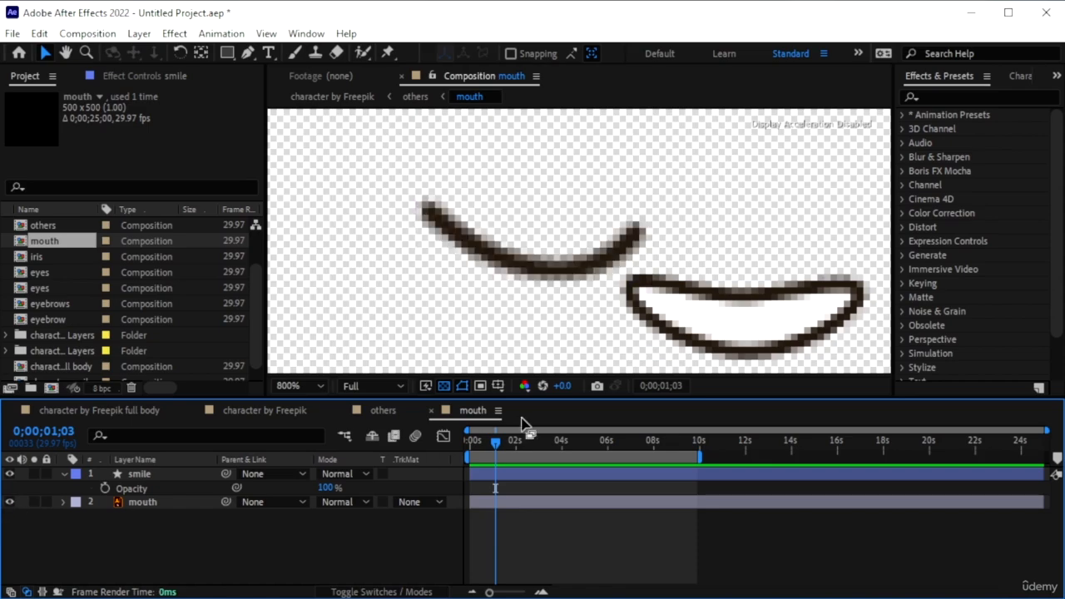
left_click(249, 53)
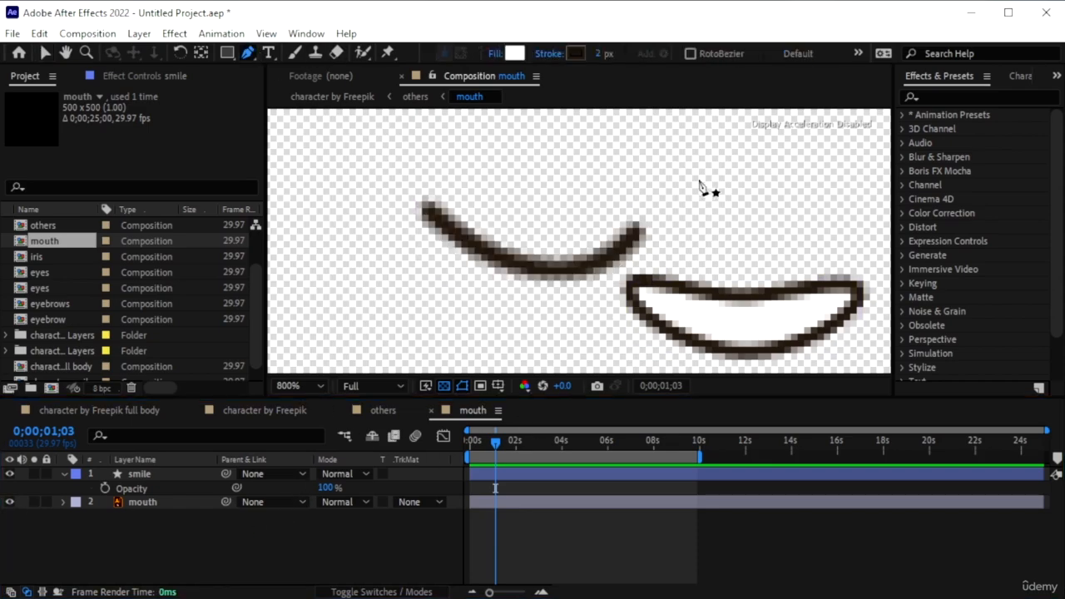
left_click_drag(226, 52, 307, 88)
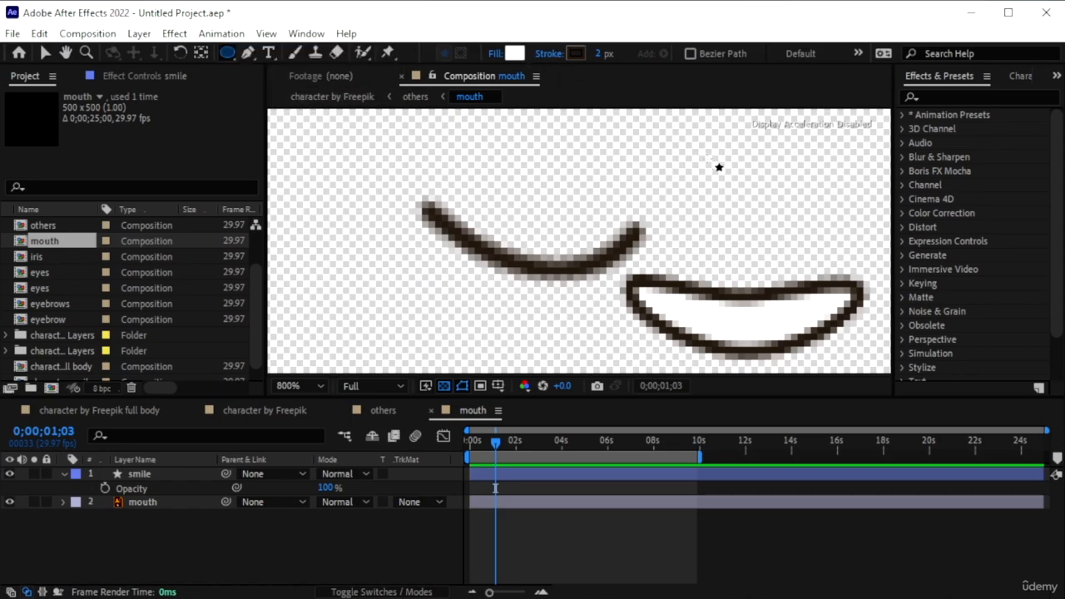
left_click_drag(710, 158, 724, 174)
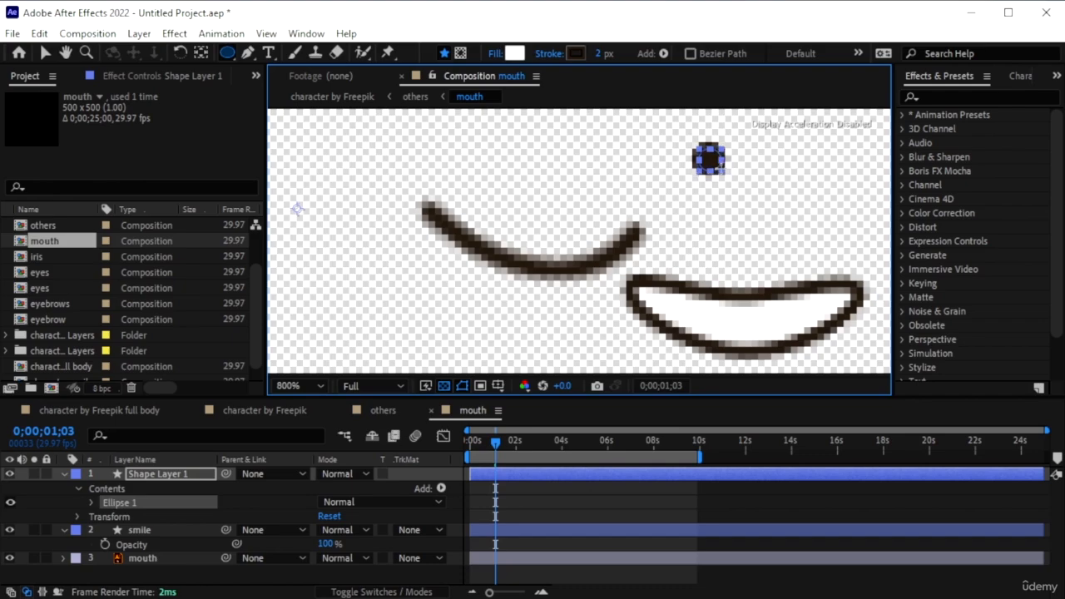
Set the small circle's stroke width to 0.5 px.
left_click(599, 53)
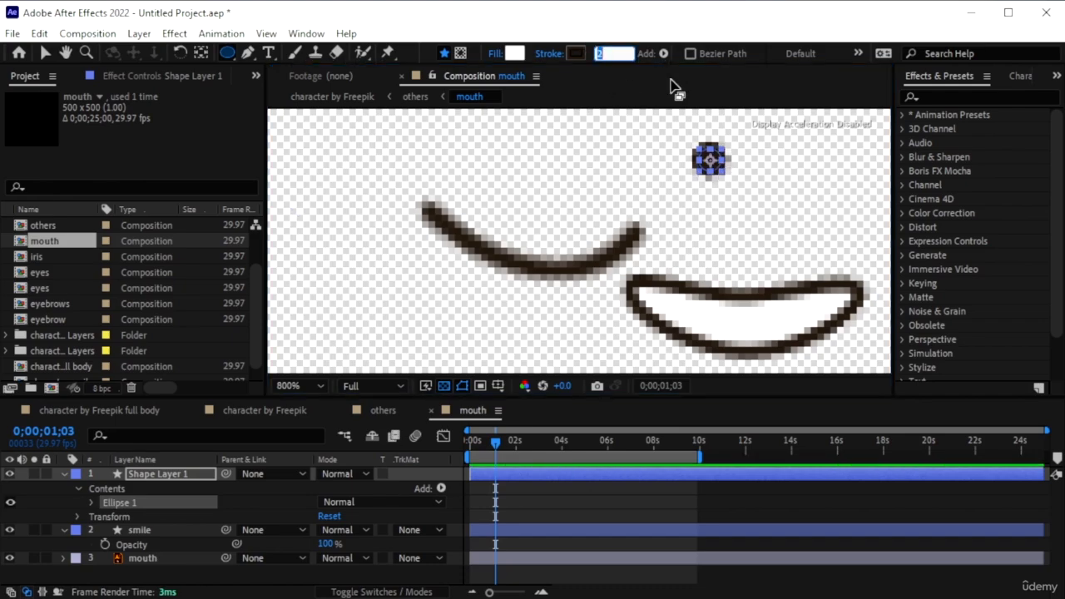
type("0.5")
key("Return")
left_click(45, 52)
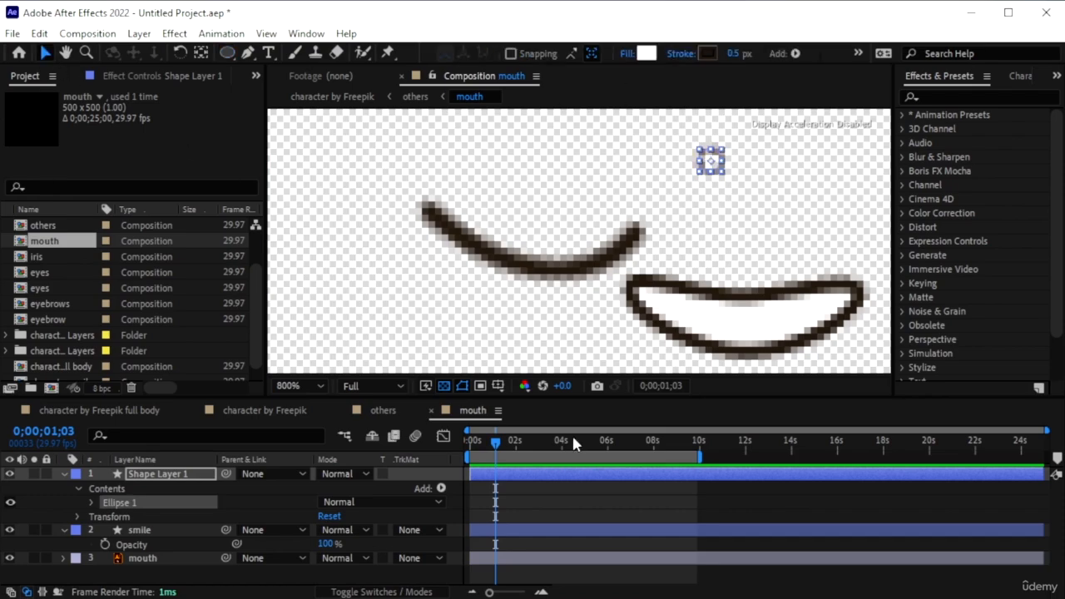
left_click(280, 583)
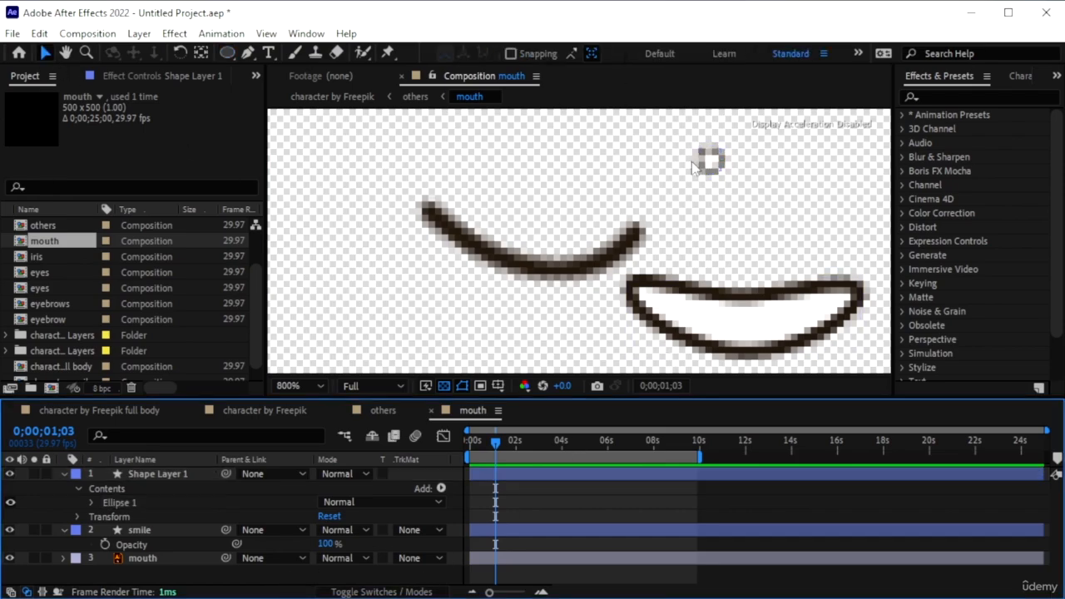
Enlarge the small circle evenly to a scale of about 196%.
left_click(710, 162)
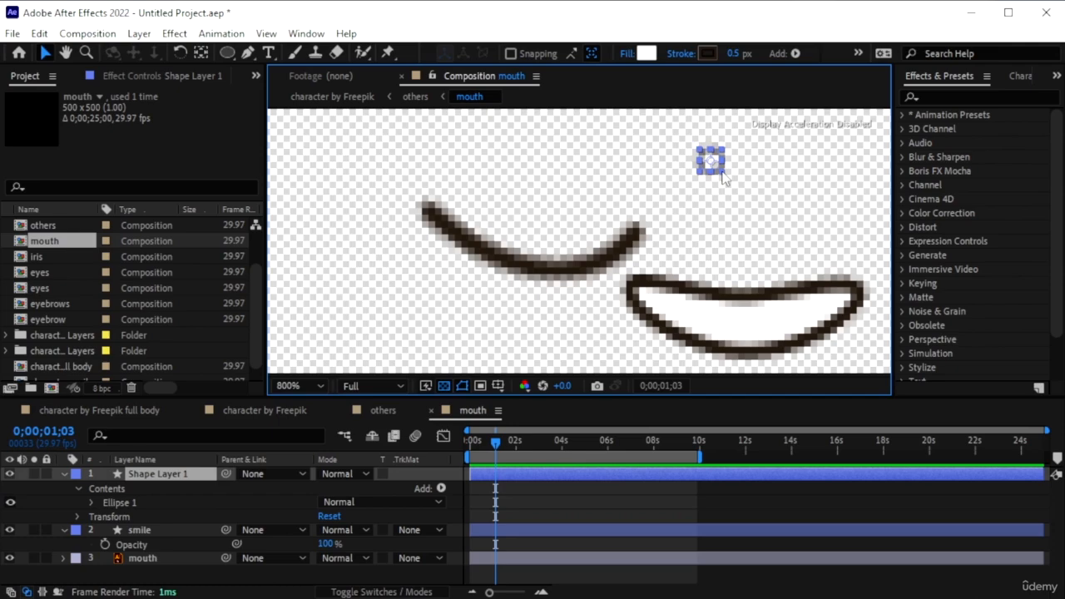
left_click_drag(723, 177, 734, 188)
left_click(185, 578)
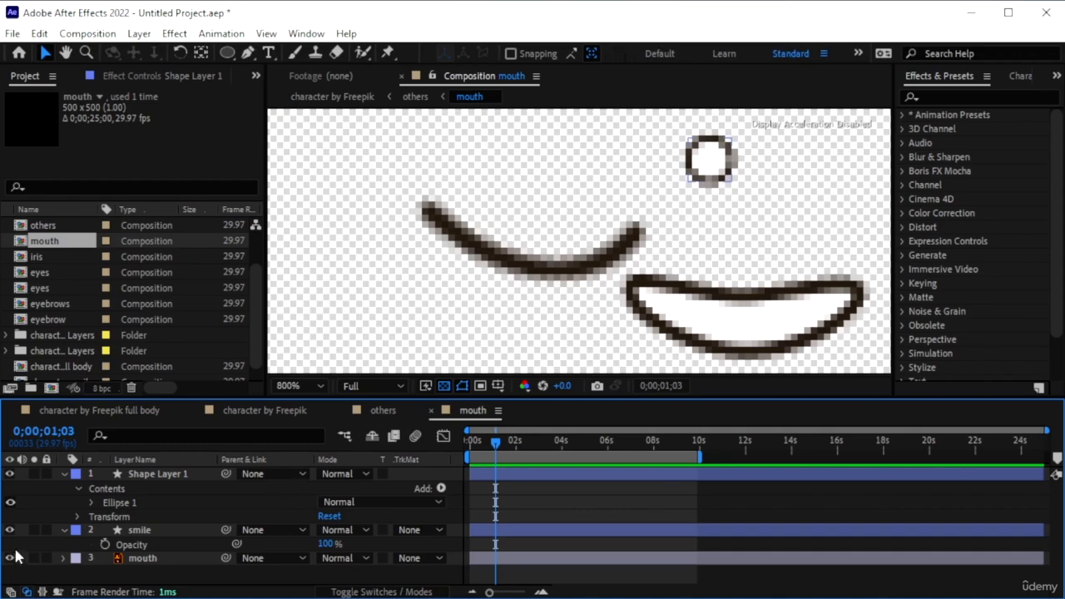
Move the circle onto the middle of the original mouth line and hide the mouth and smile layers.
left_click(720, 169)
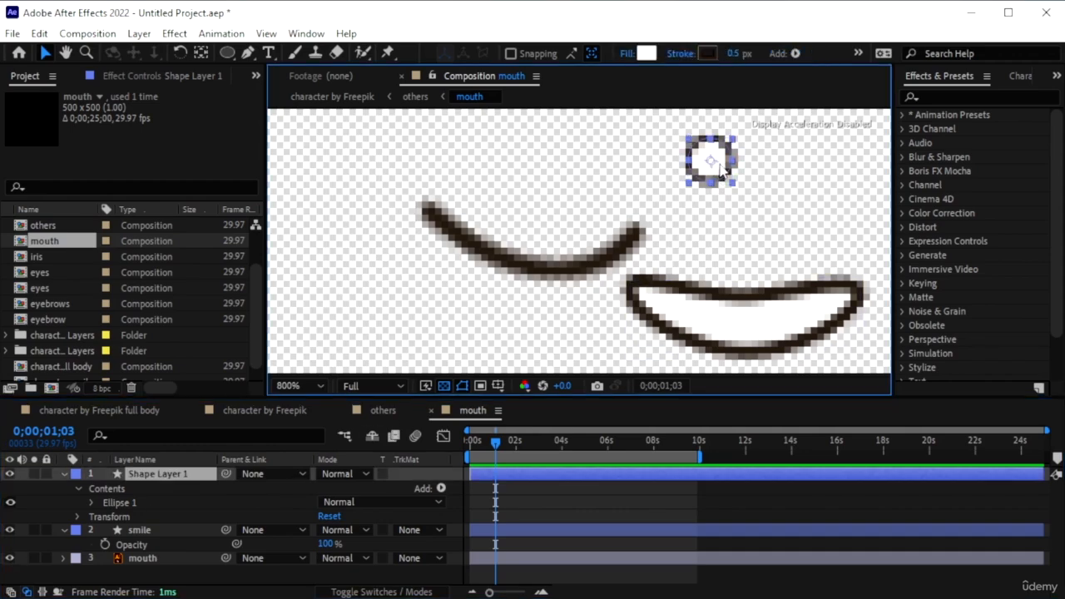
left_click_drag(721, 170, 552, 268)
left_click(10, 557)
left_click(10, 530)
Rename the circle's shape layer as shocked.
right_click(159, 474)
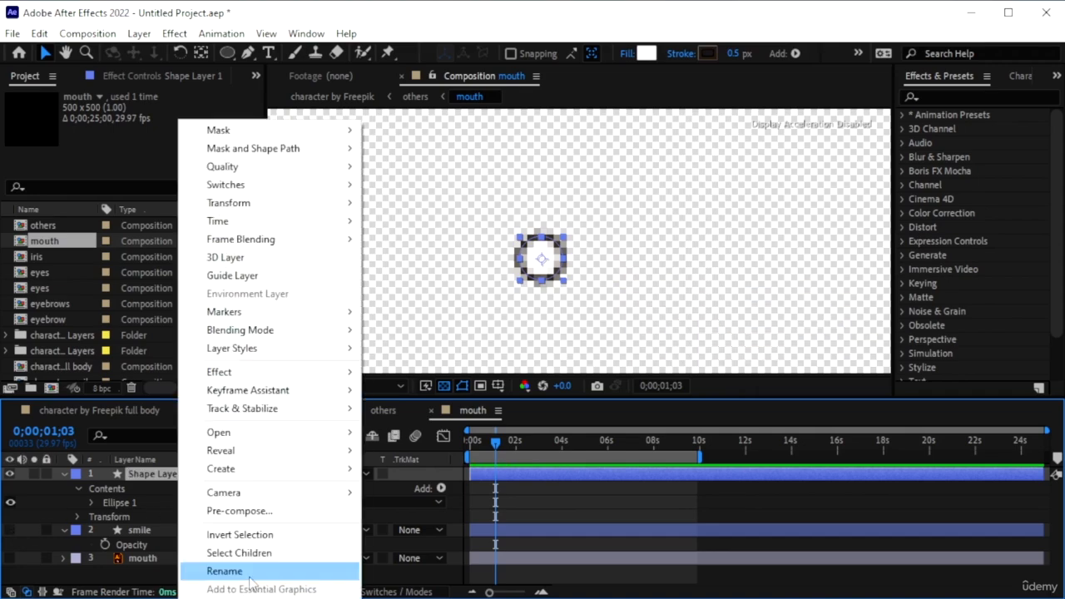
left_click(218, 571)
type("shocked")
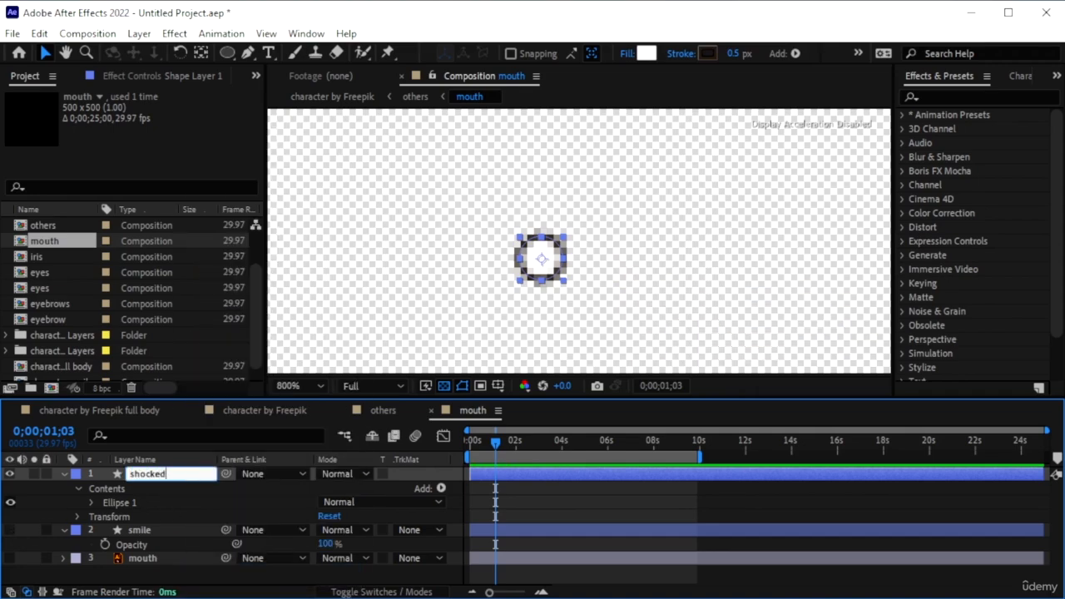
key("Return")
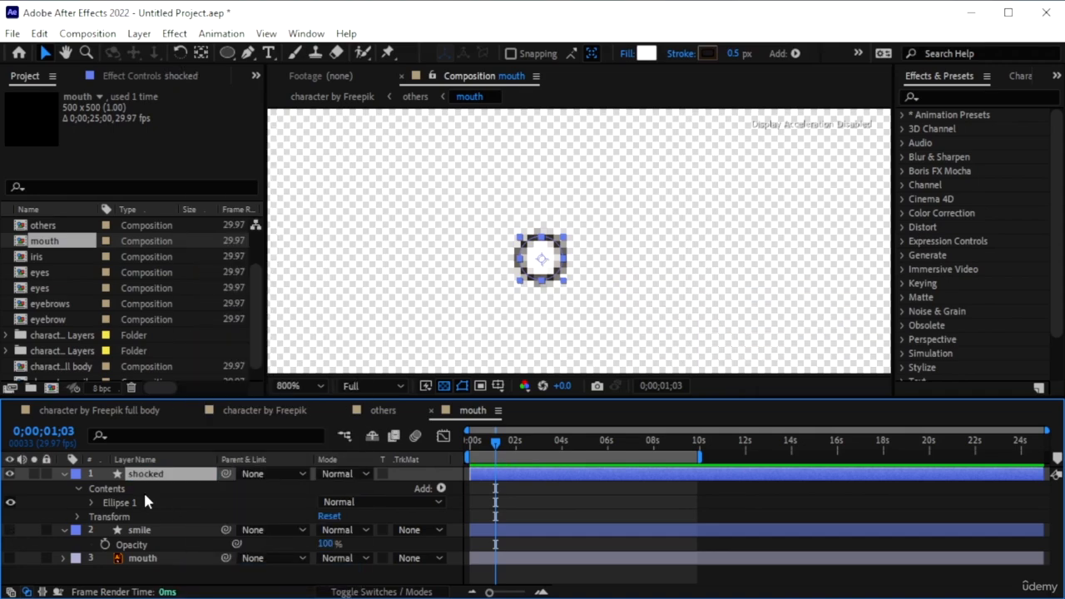
Set the mouth layer's position to 249.0, 259.0 in the others composition to place the circle under the nose.
left_click(364, 410)
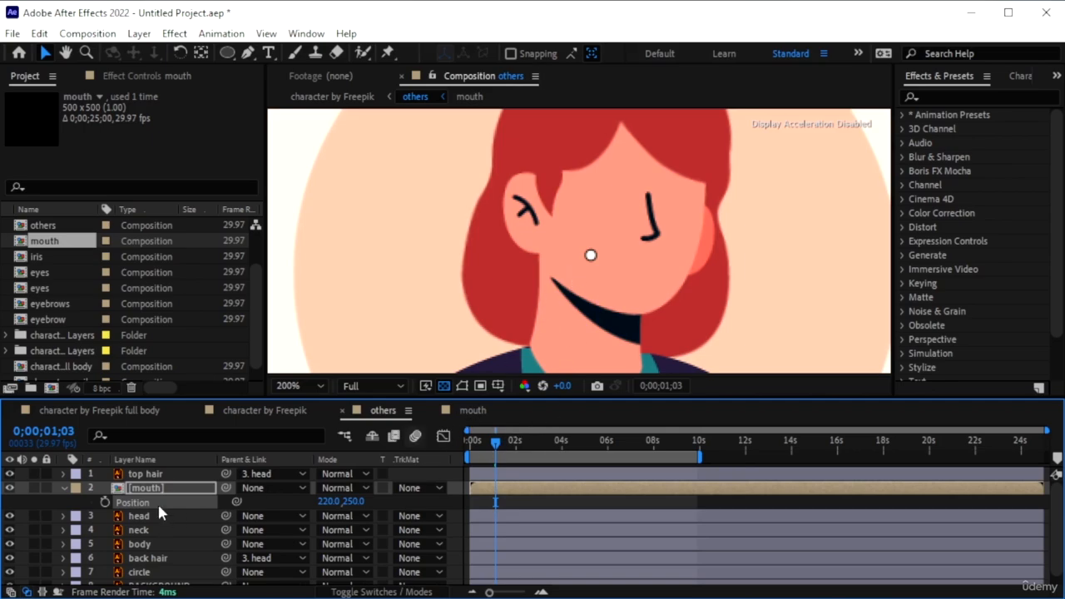
left_click_drag(326, 501, 367, 502)
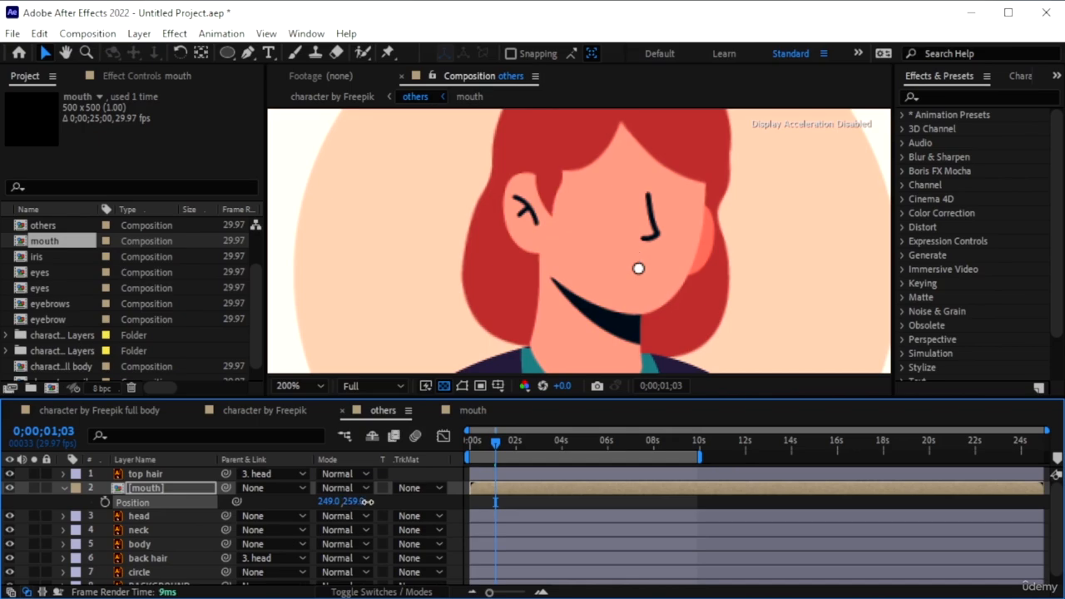
Scale the shocked layer to 346.3% in the mouth composition and check its size on the face in the others composition.
left_click(464, 410)
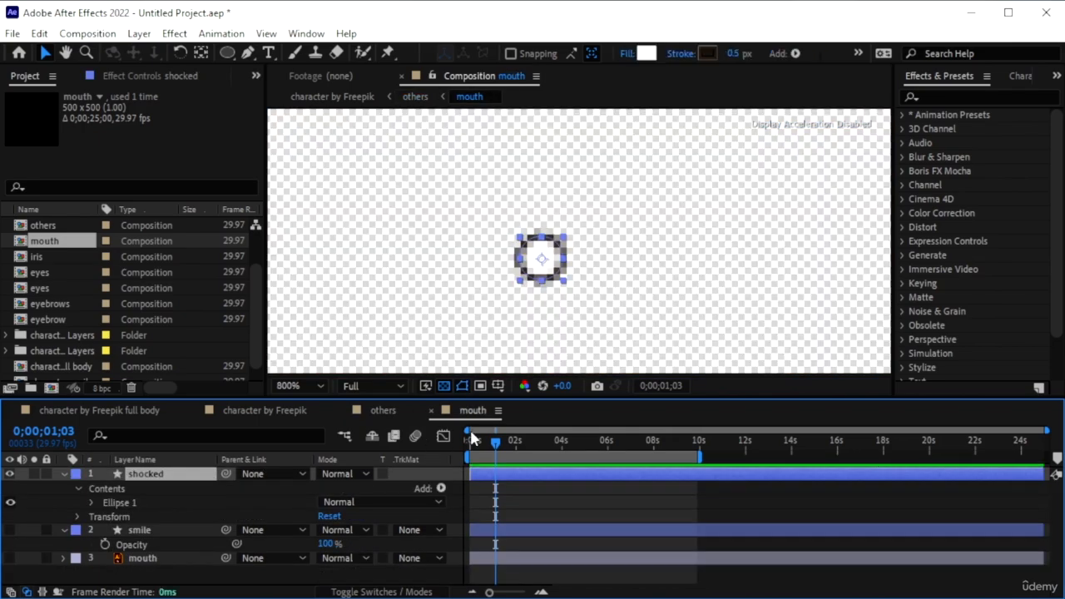
key("s")
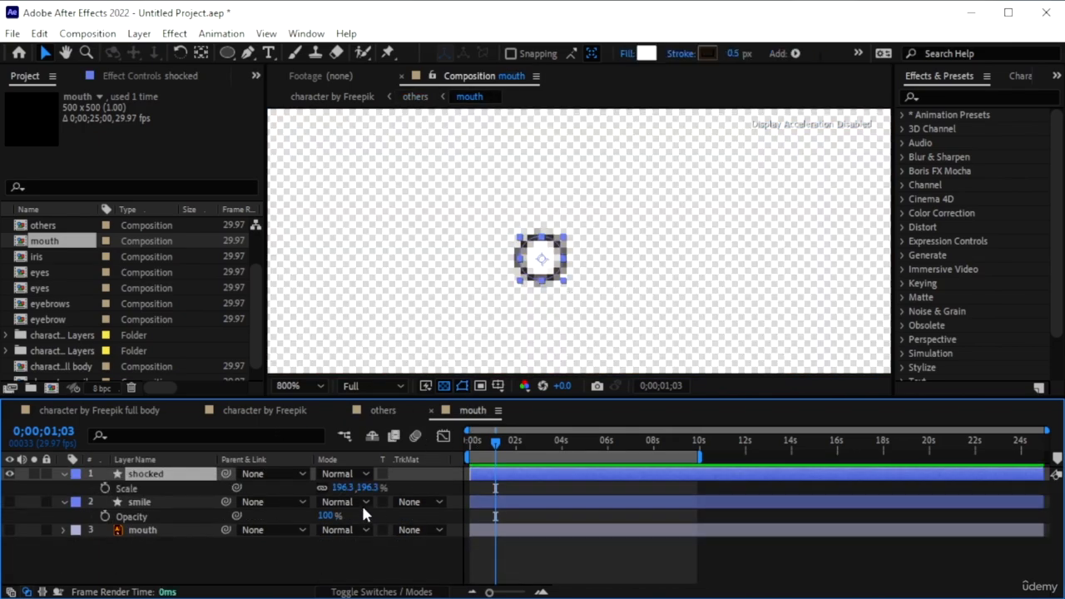
left_click_drag(341, 487, 449, 494)
left_click(381, 411)
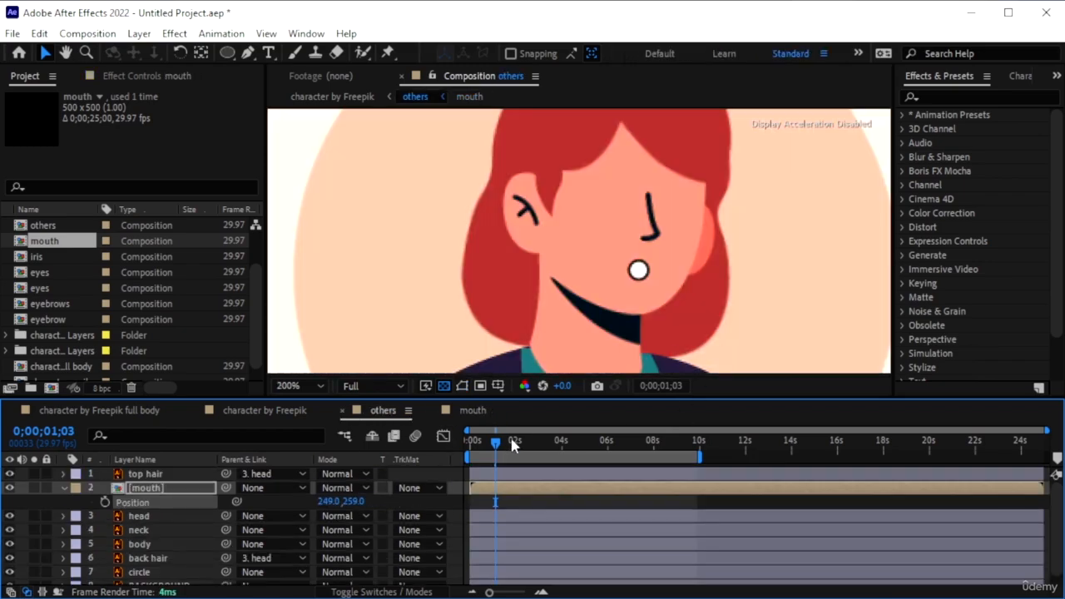
Show the original mouth and smile layers again in the mouth composition.
left_click(474, 411)
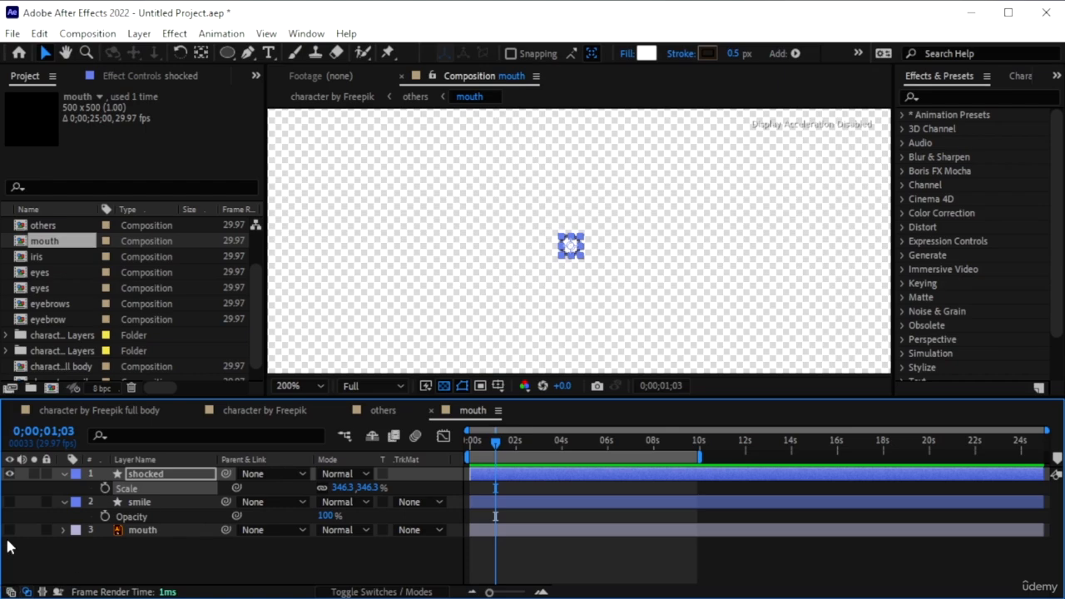
left_click(10, 530)
left_click(10, 502)
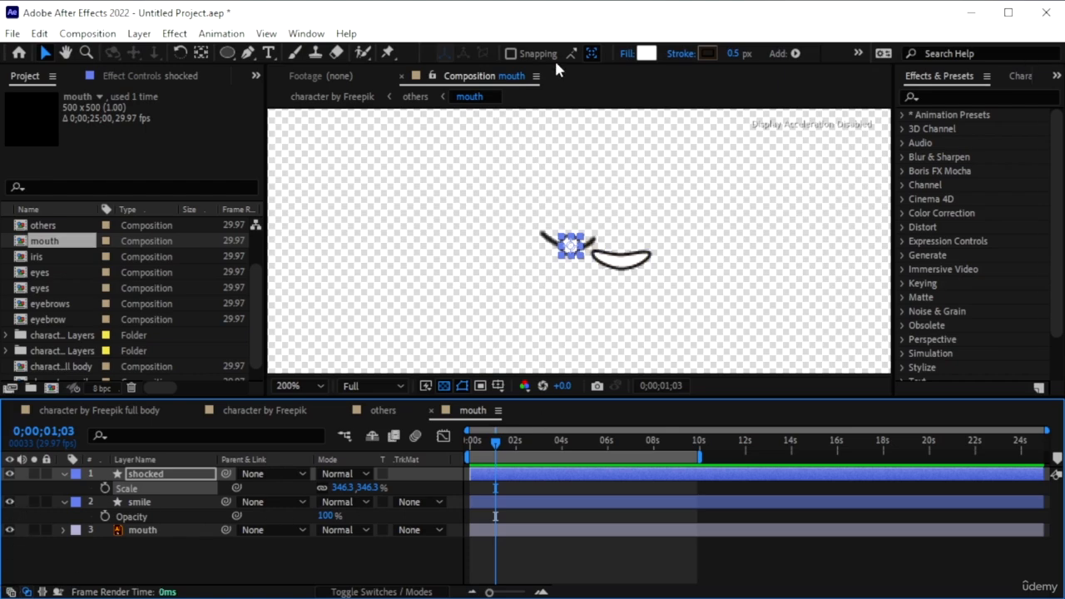
Align the shocked, smile and mouth layers to each other by their horizontal and vertical centres.
left_click(307, 33)
left_click(444, 138)
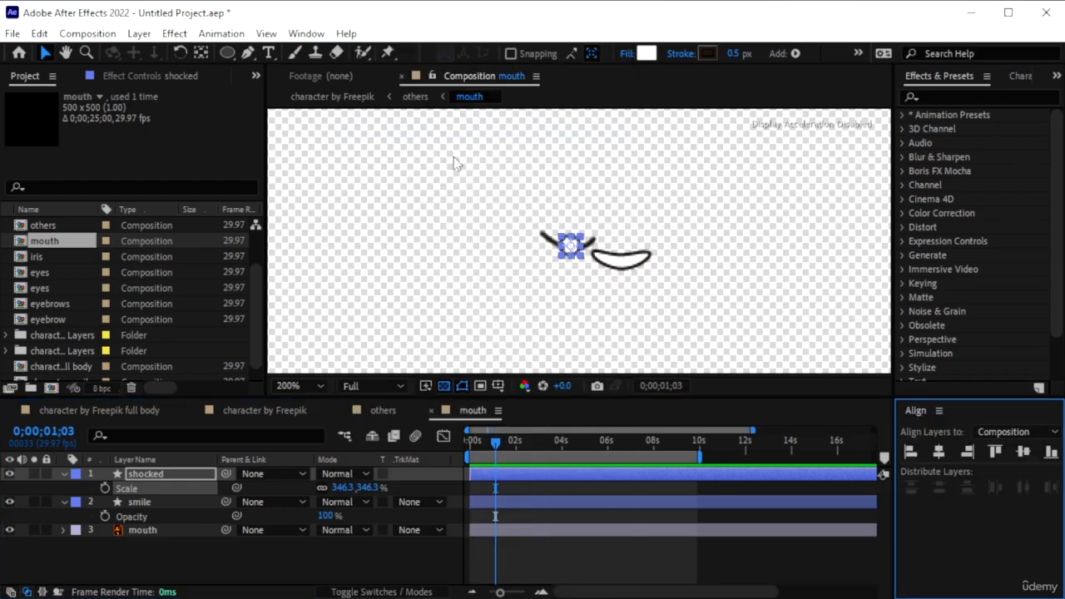
left_click(164, 530, "shift")
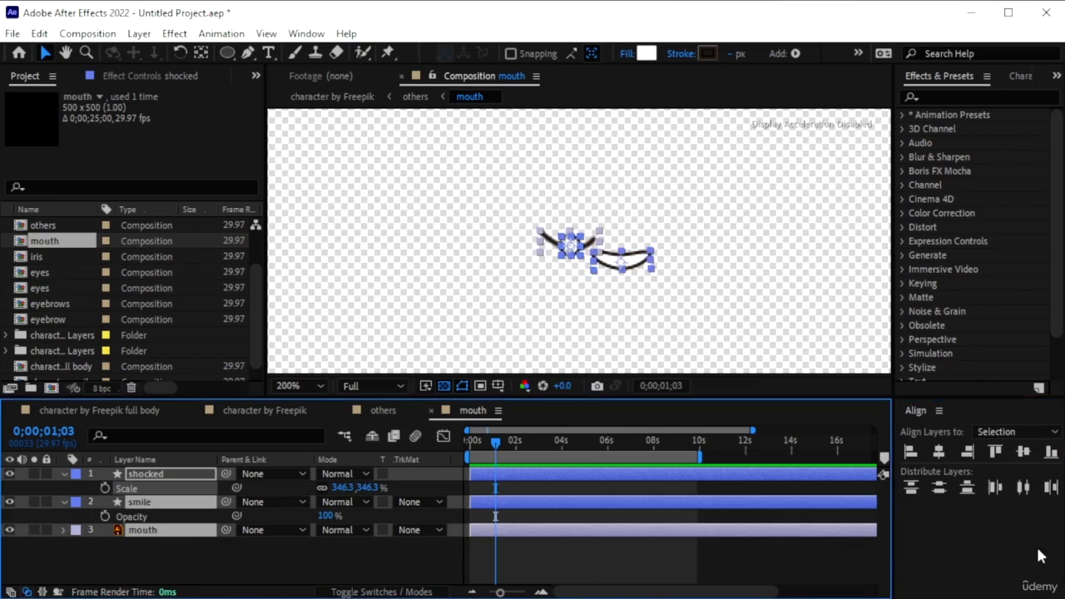
left_click(939, 451)
left_click(1023, 451)
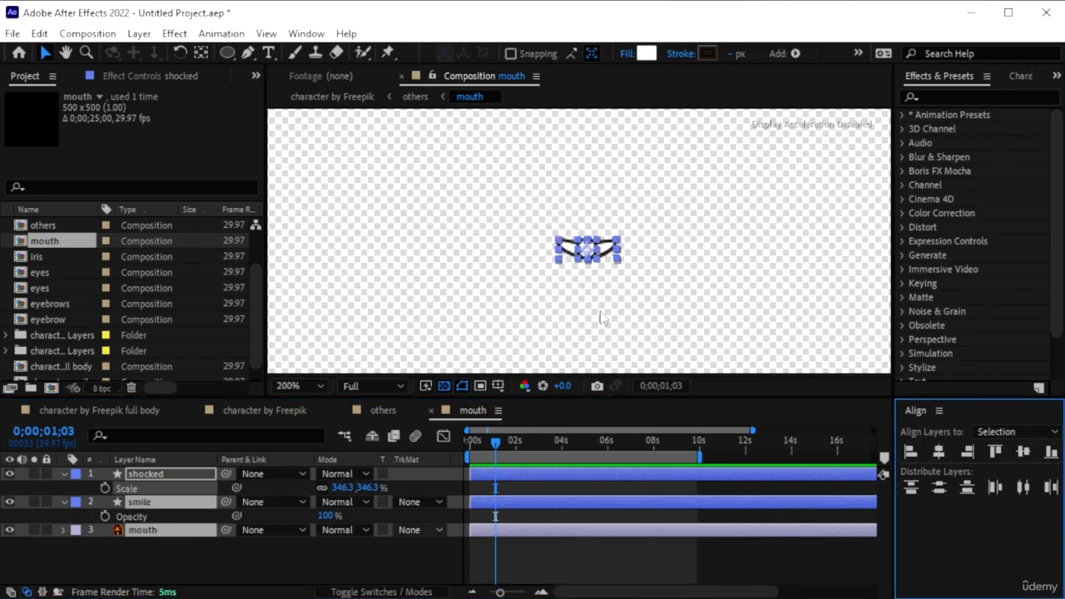
Crop the mouth composition to a region of interest of about 49 x 27 px around the three mouth shapes.
key("comma")
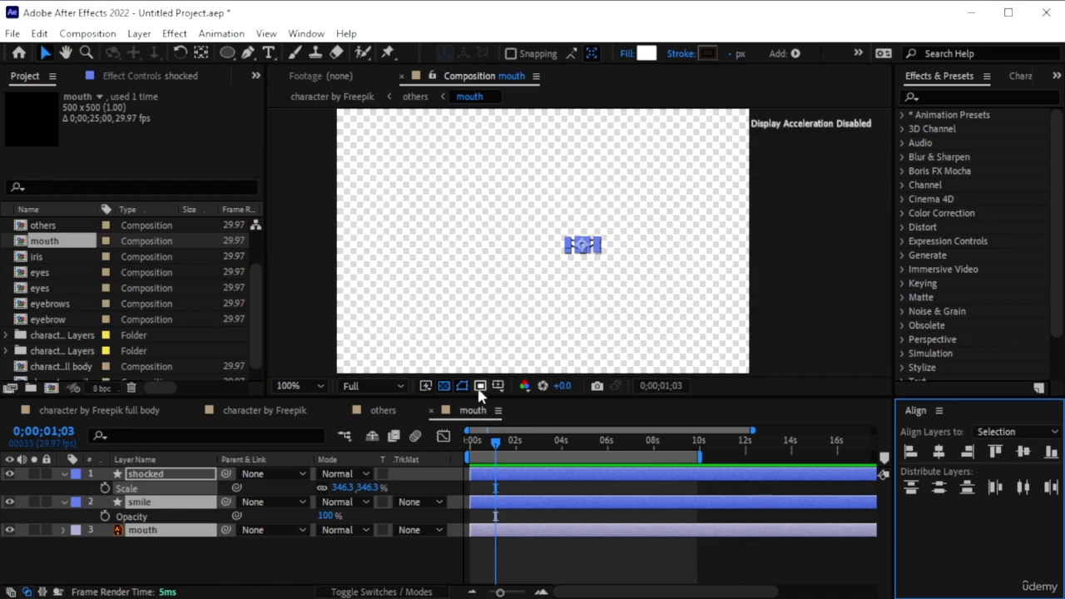
left_click(480, 386)
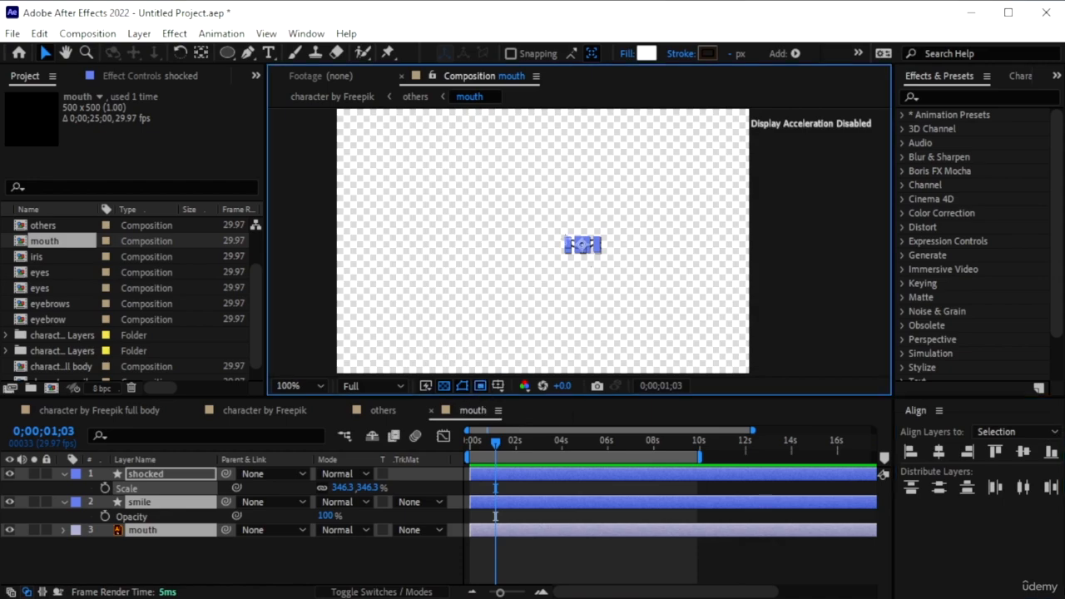
left_click_drag(560, 230, 610, 260)
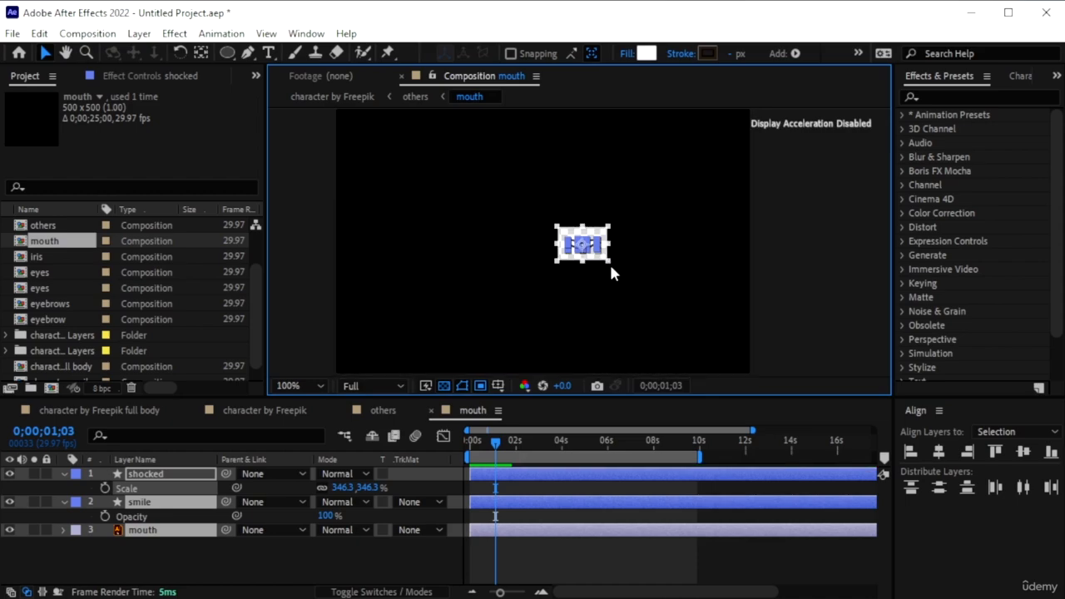
scroll(609, 262, "up", 2)
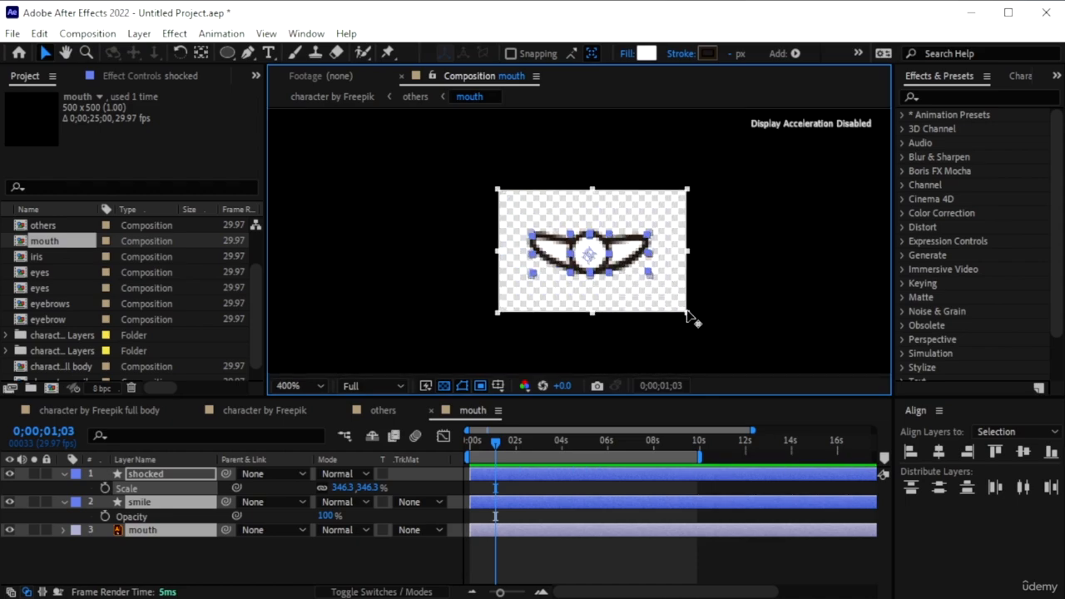
left_click_drag(688, 313, 674, 296)
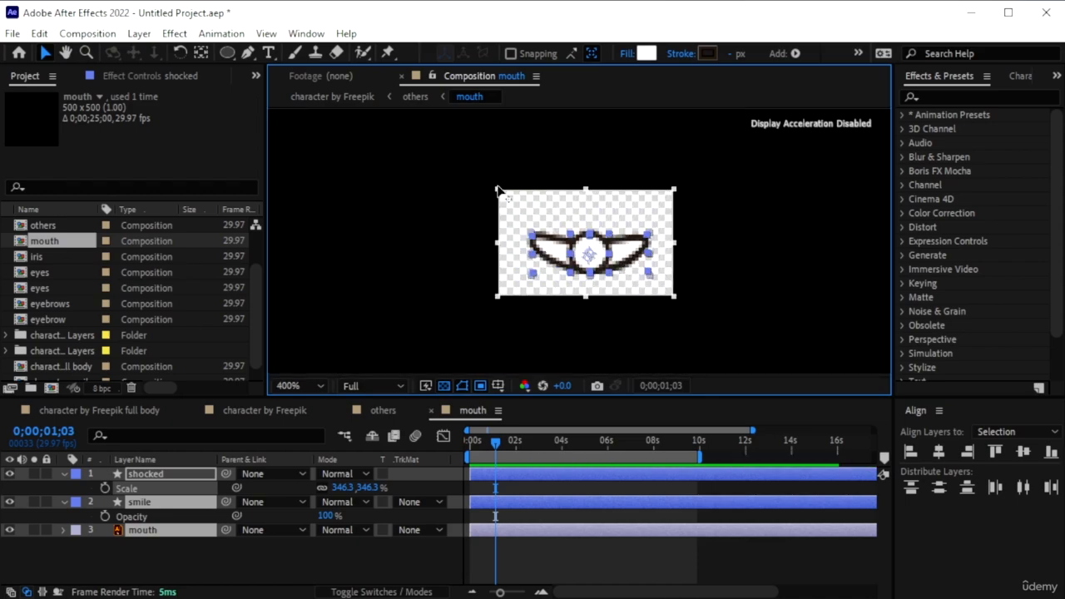
left_click_drag(499, 190, 508, 202)
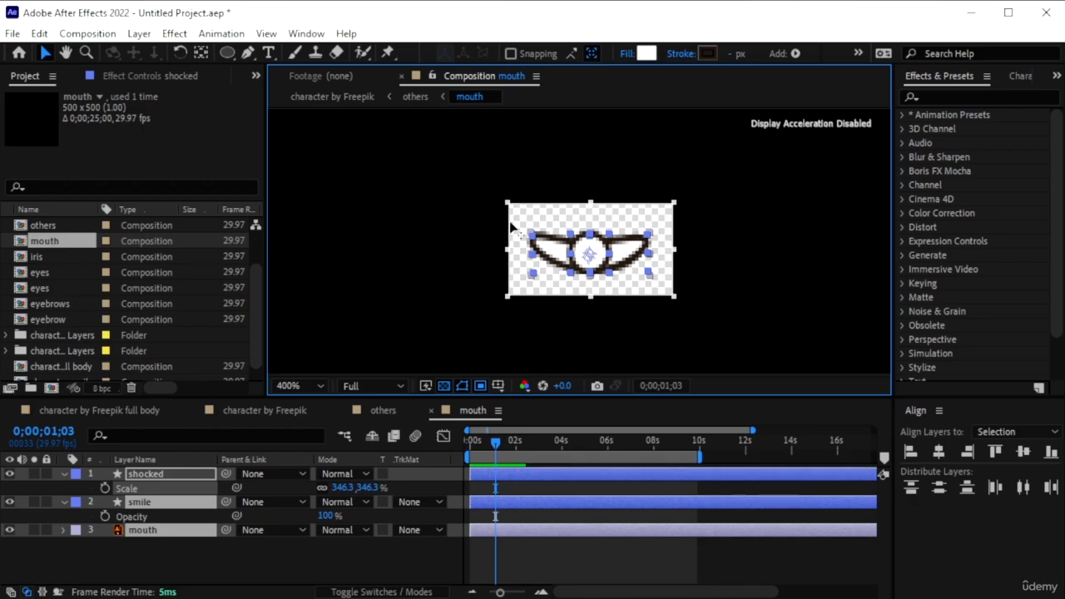
left_click(77, 35)
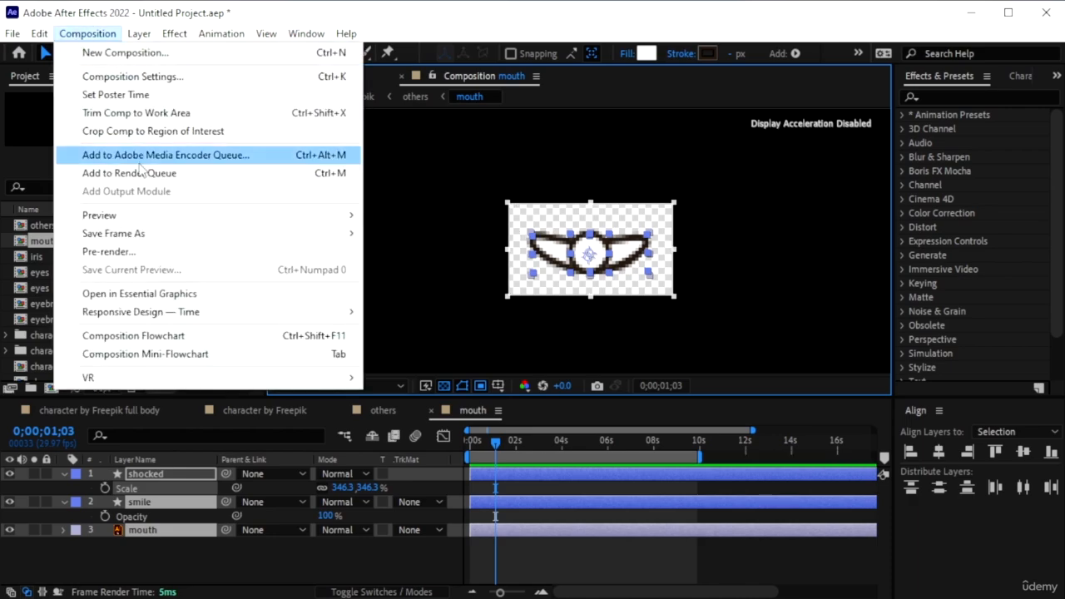
left_click(133, 130)
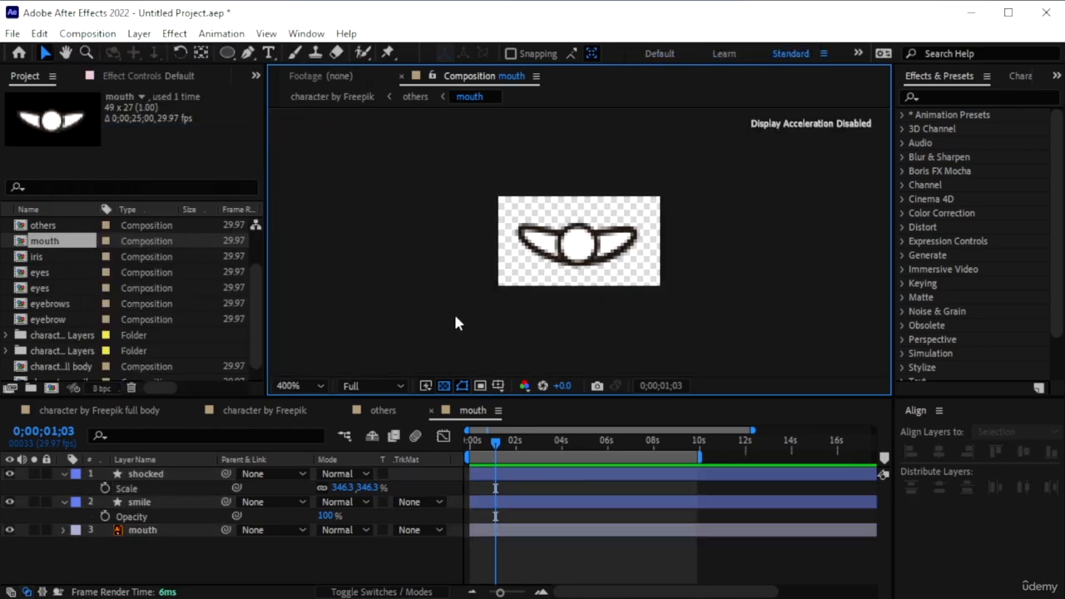
Move the mouth layer to 289.0, 267.0 in the others composition so the mouth shapes sit under the nose.
left_click(383, 411)
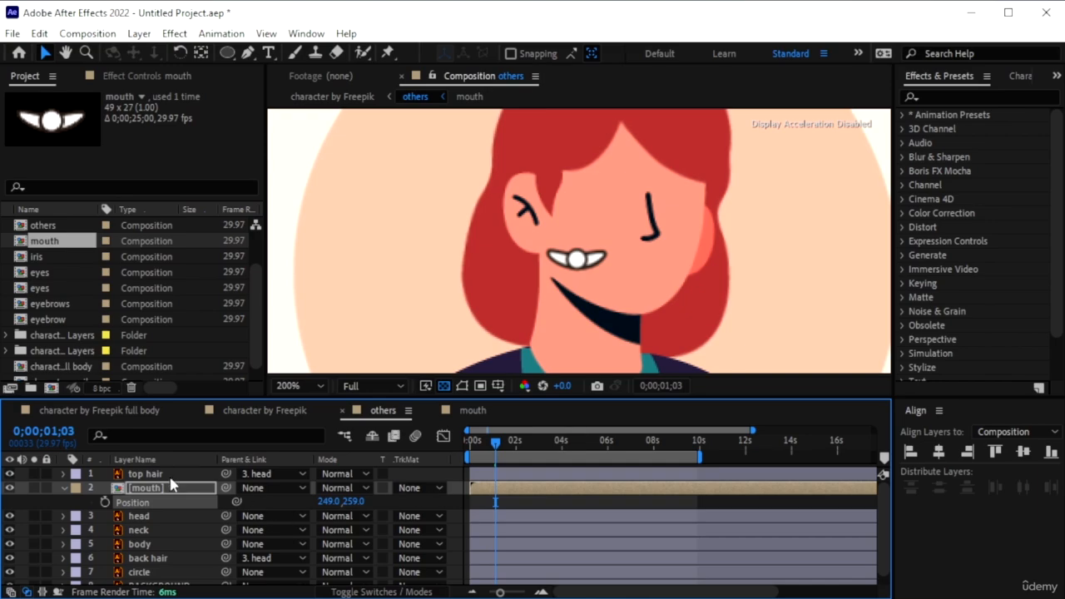
left_click(585, 272)
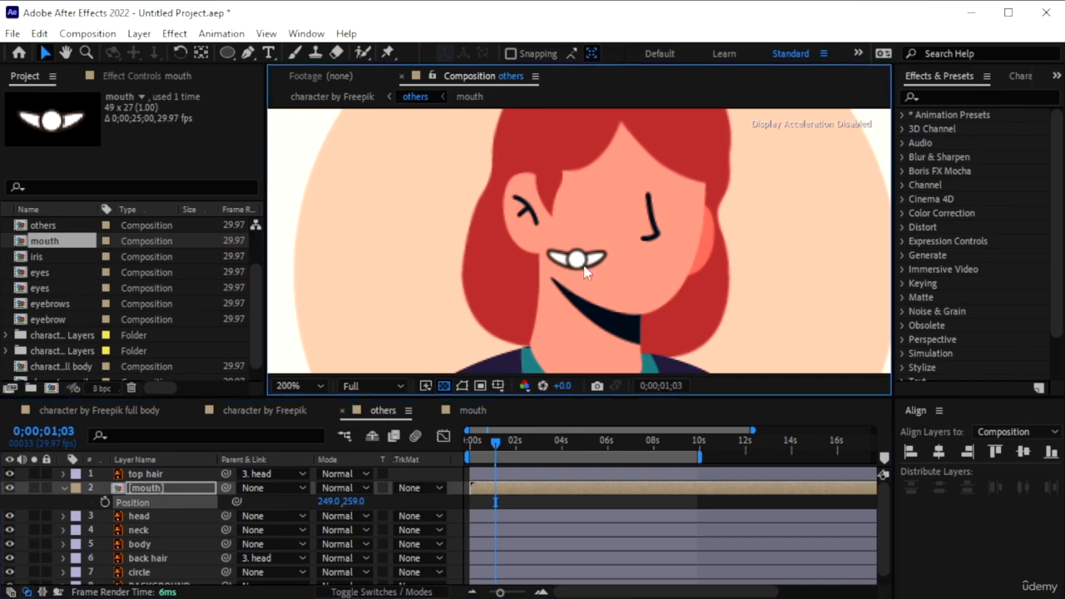
left_click_drag(577, 261, 642, 276)
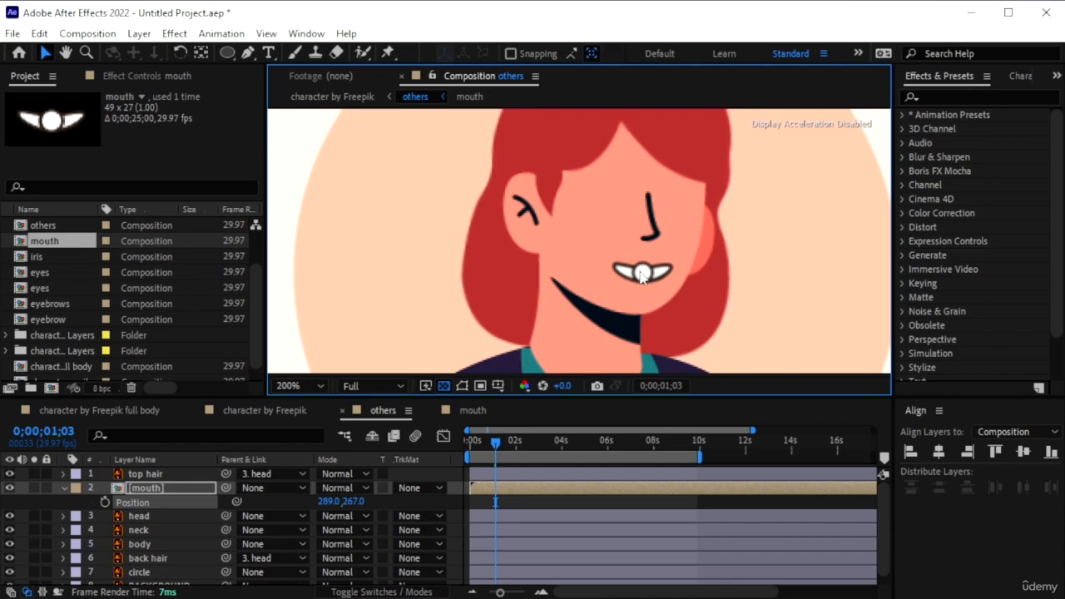
Split the shocked, smile and mouth layers at 0;00;01;06 in the mouth composition and delete the parts after the split.
left_click(486, 409)
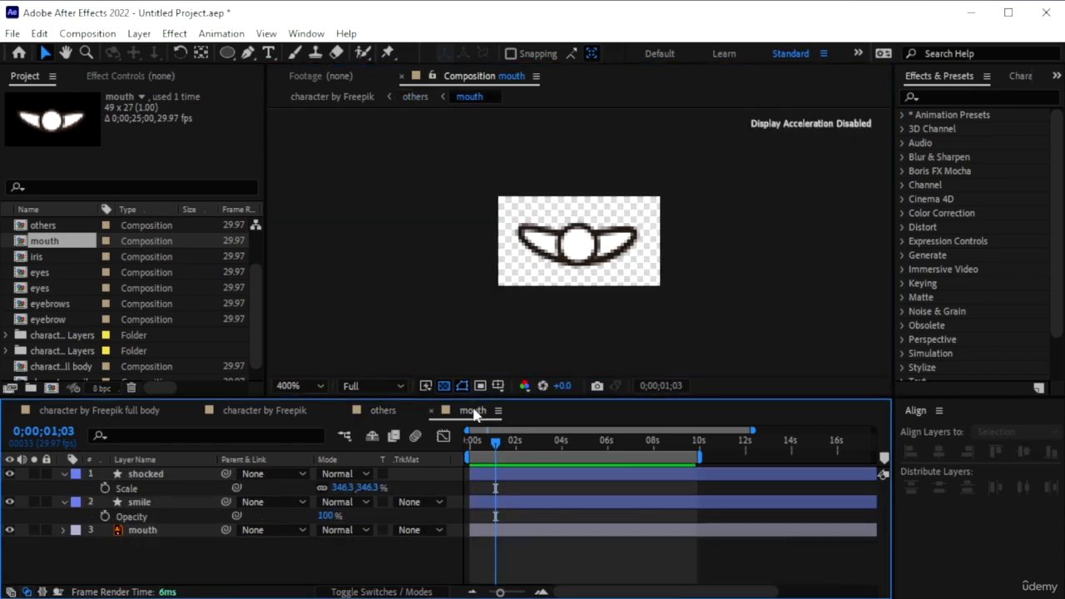
left_click(152, 529)
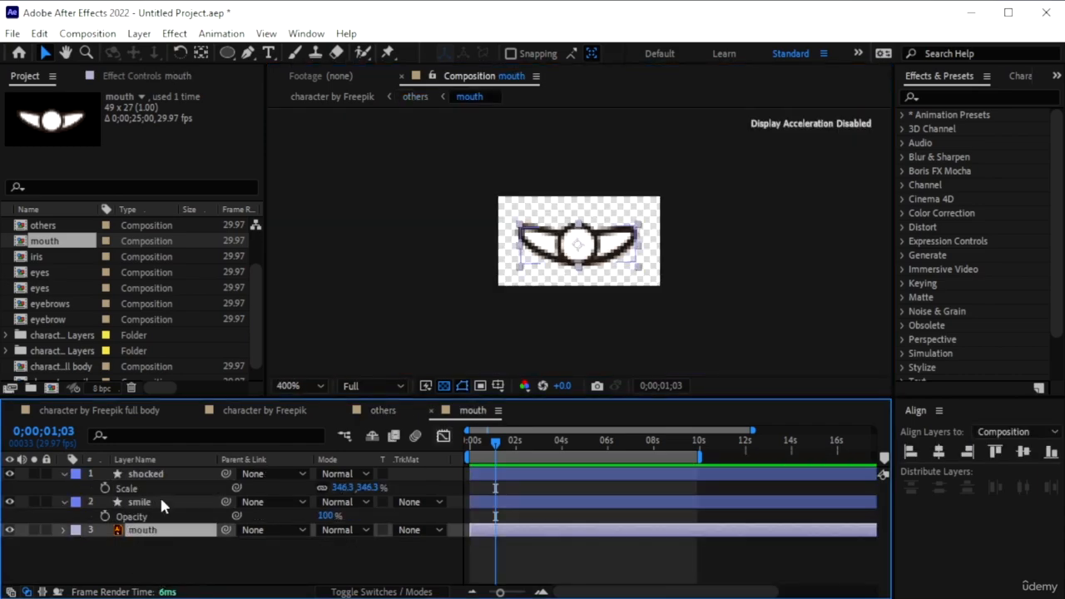
left_click(159, 500, "ctrl")
left_click(169, 475, "ctrl")
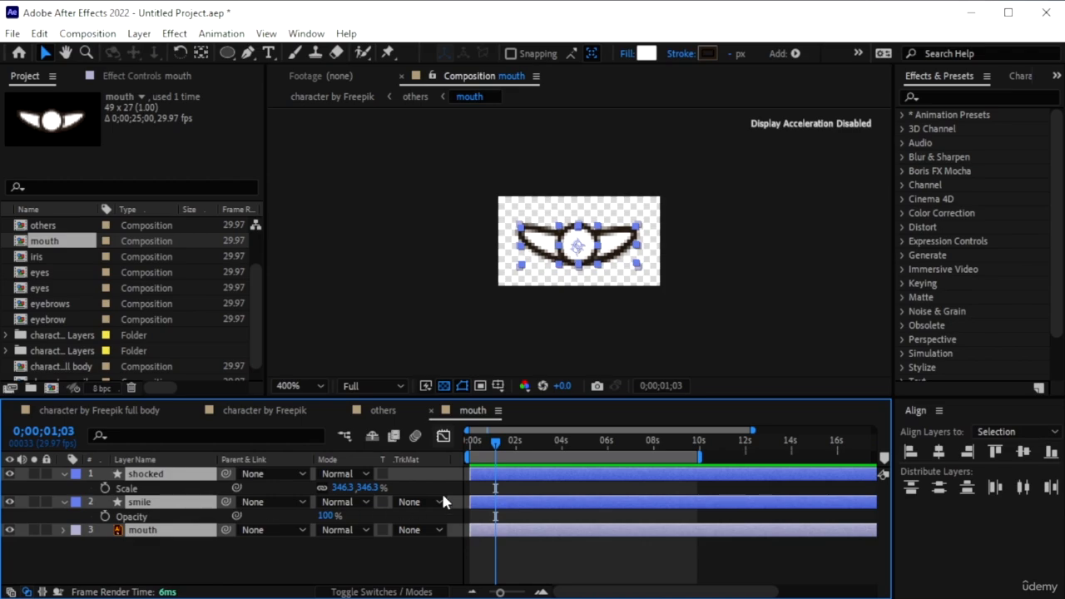
key("u")
left_click_drag(498, 447, 500, 446)
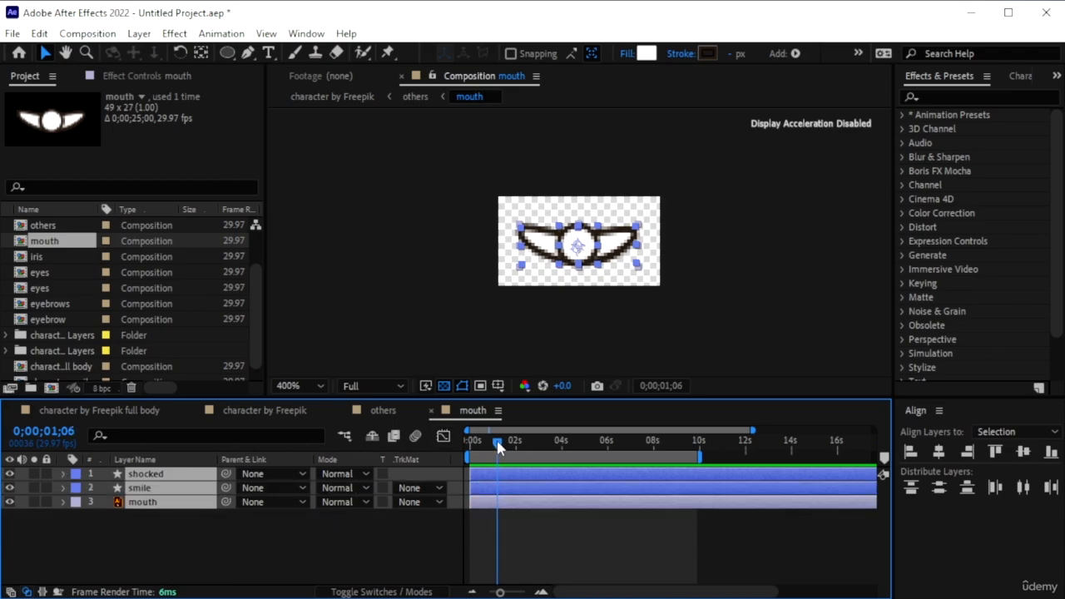
key("ctrl+shift+d")
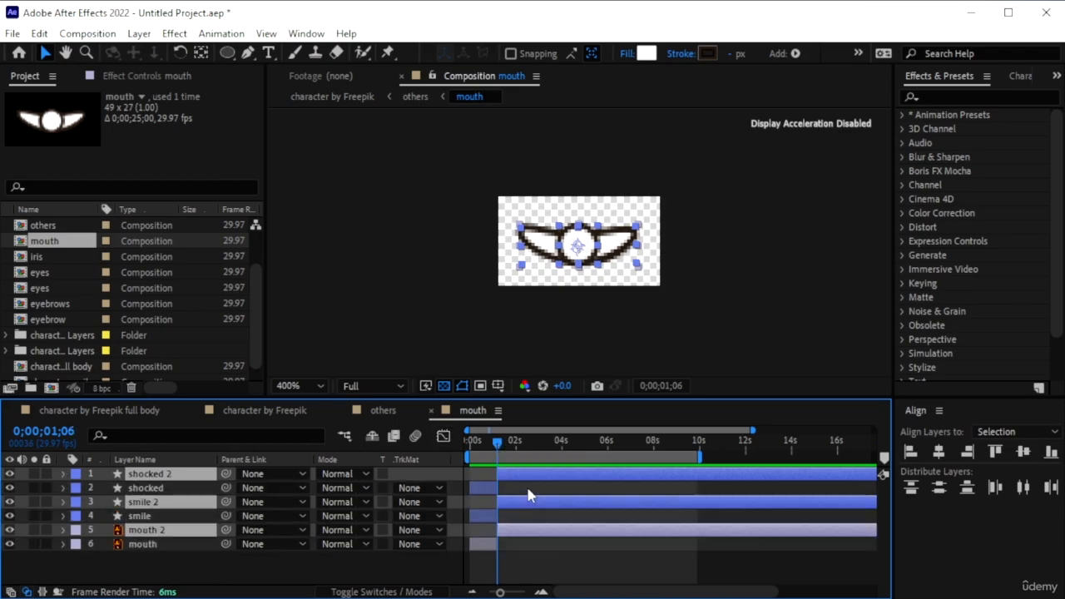
key("Delete")
Move the mouth layer to the top of the layer stack, above shocked and smile.
left_click(487, 476)
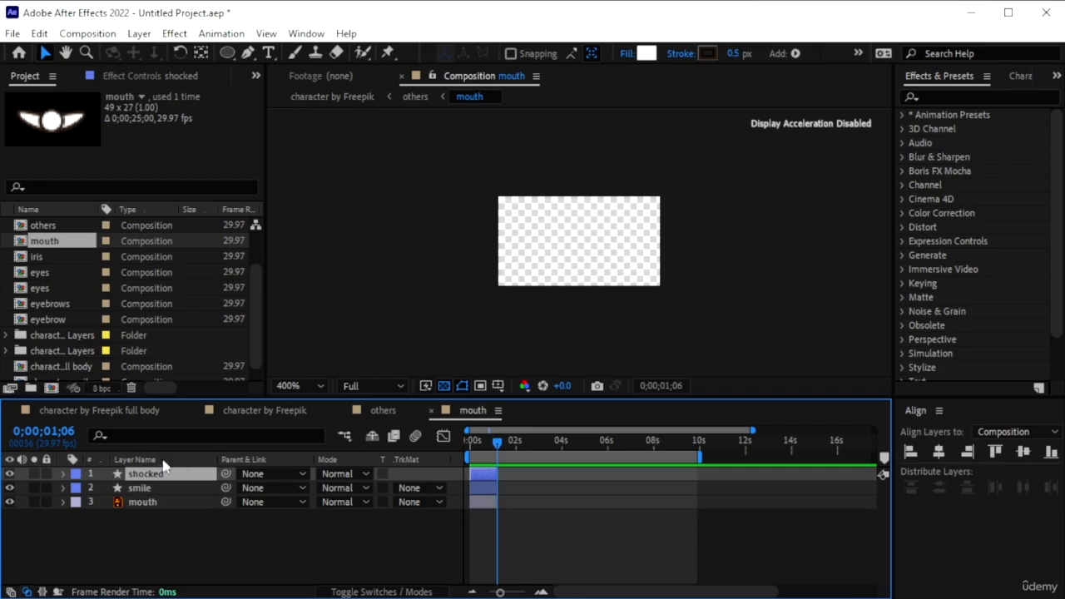
left_click_drag(125, 524, 154, 489)
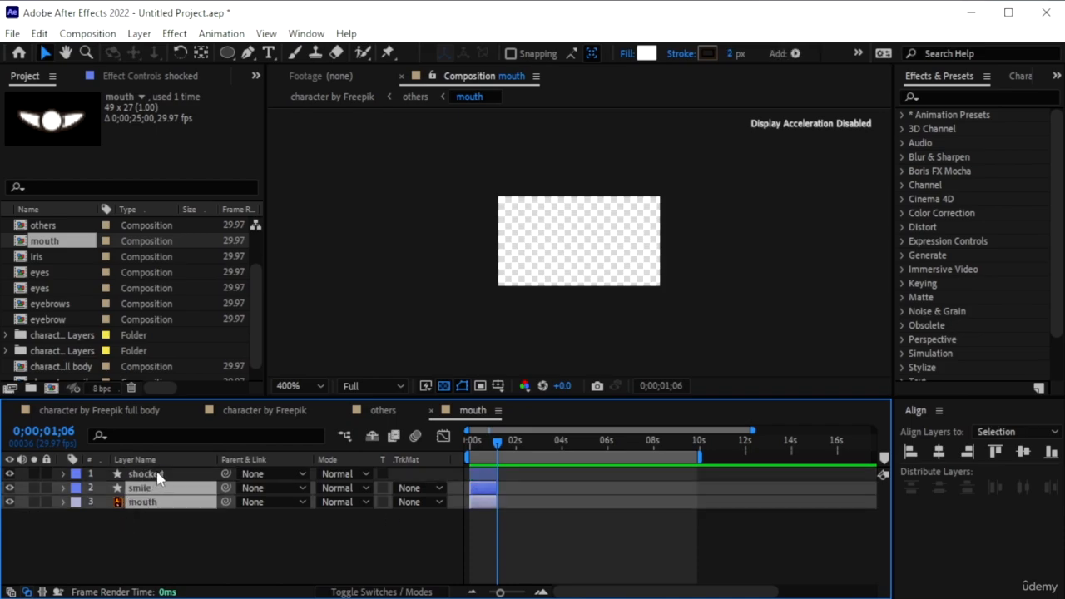
left_click(180, 530)
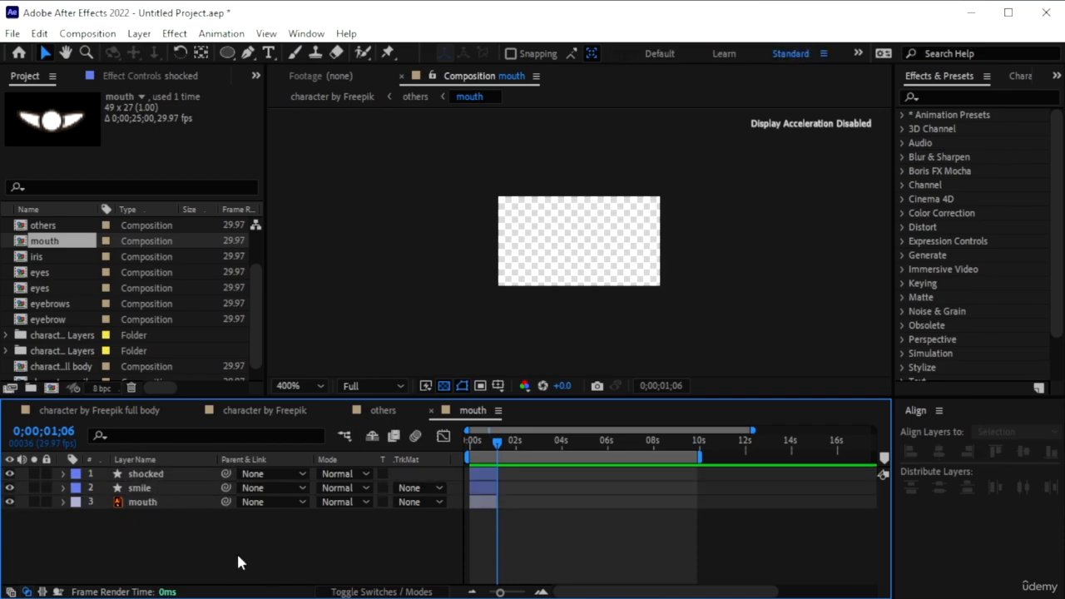
left_click_drag(152, 505, 153, 470)
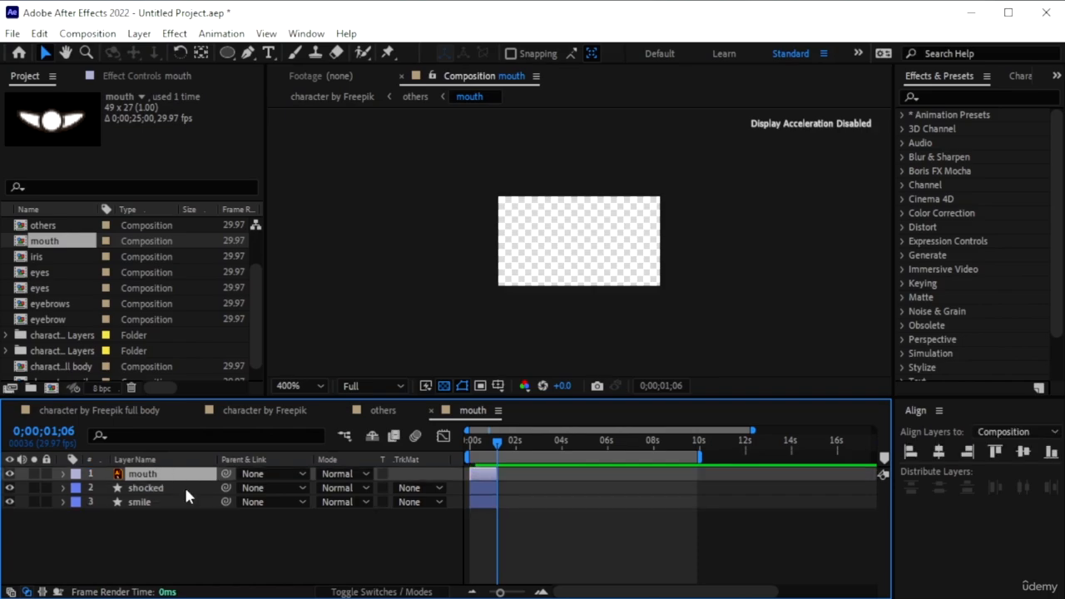
Stagger the layers in time so shocked starts at 0;00;01;06 where mouth ends and smile starts where shocked ends.
key("ctrl+a")
left_click(143, 474, "ctrl")
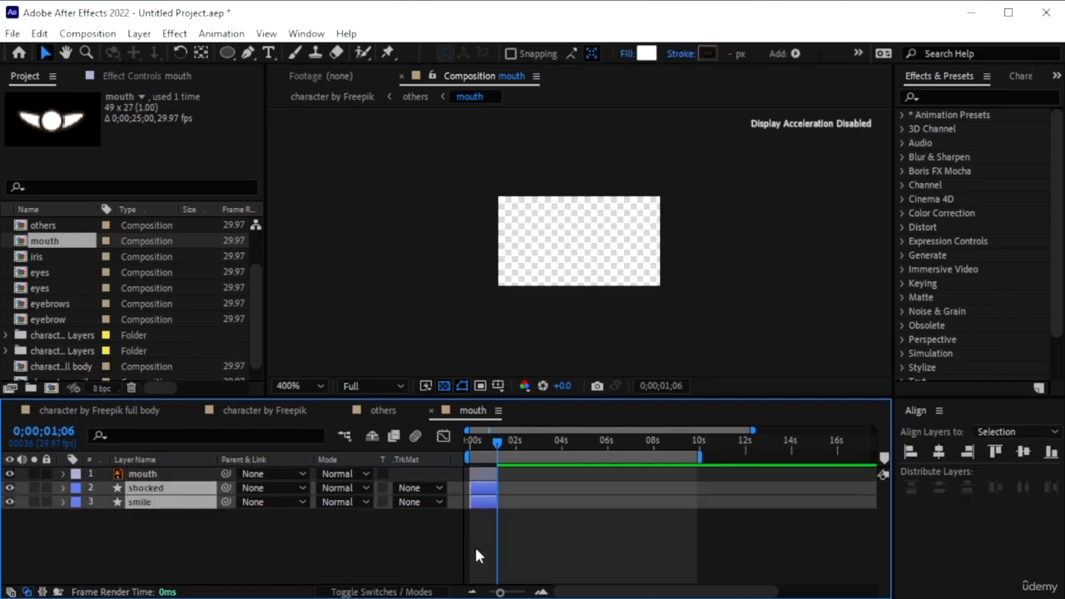
left_click_drag(478, 485, 505, 486)
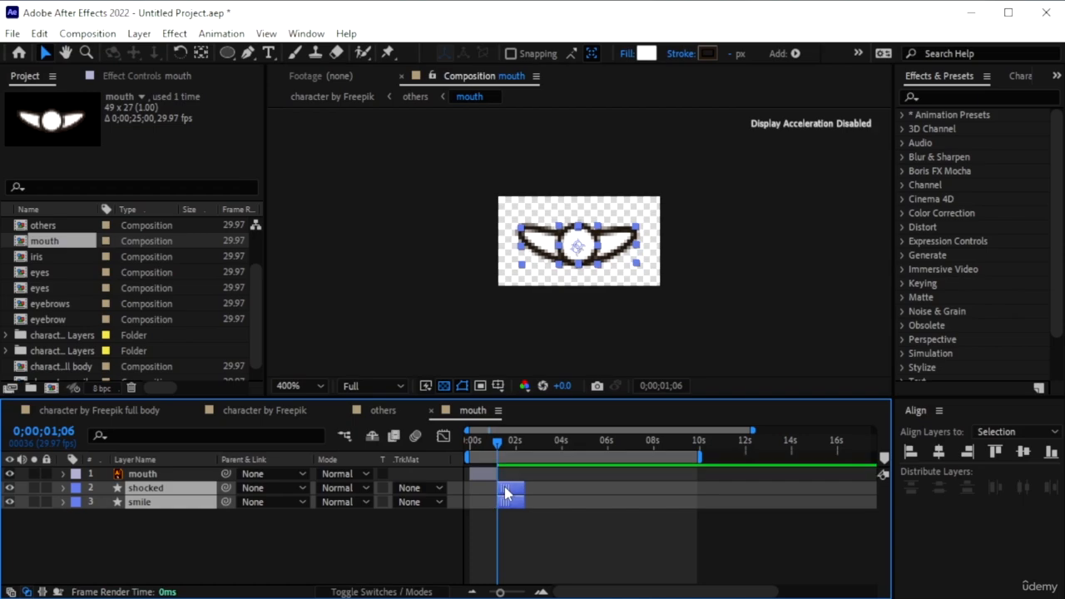
left_click(204, 500)
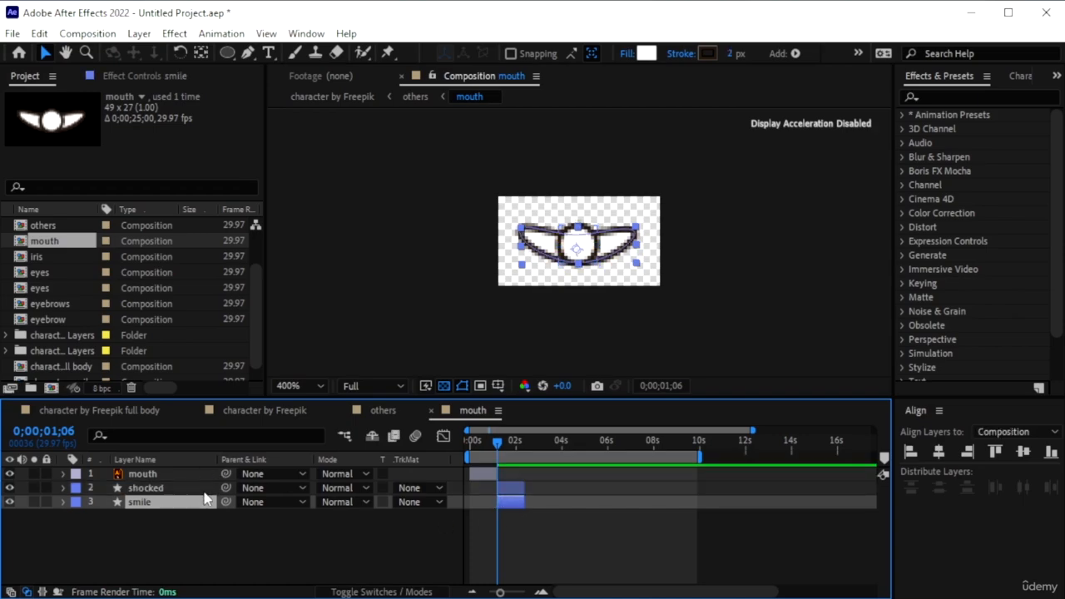
left_click_drag(511, 506, 539, 506)
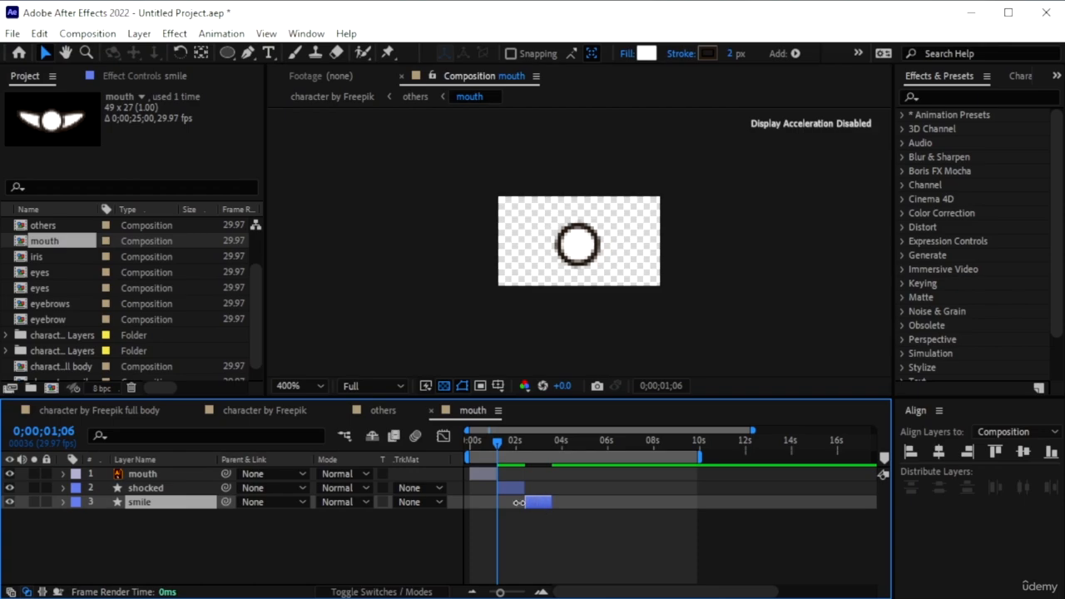
Parent the mouth layer to the head layer in the others composition and play the mouth sequence back from the start.
left_click(379, 410)
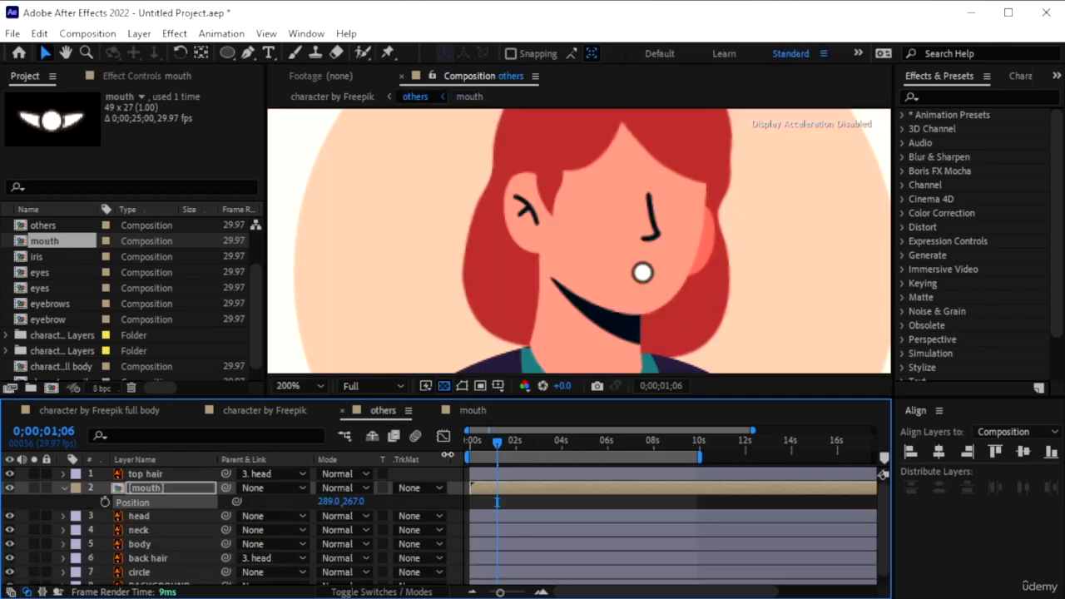
left_click_drag(497, 444, 439, 444)
key("space")
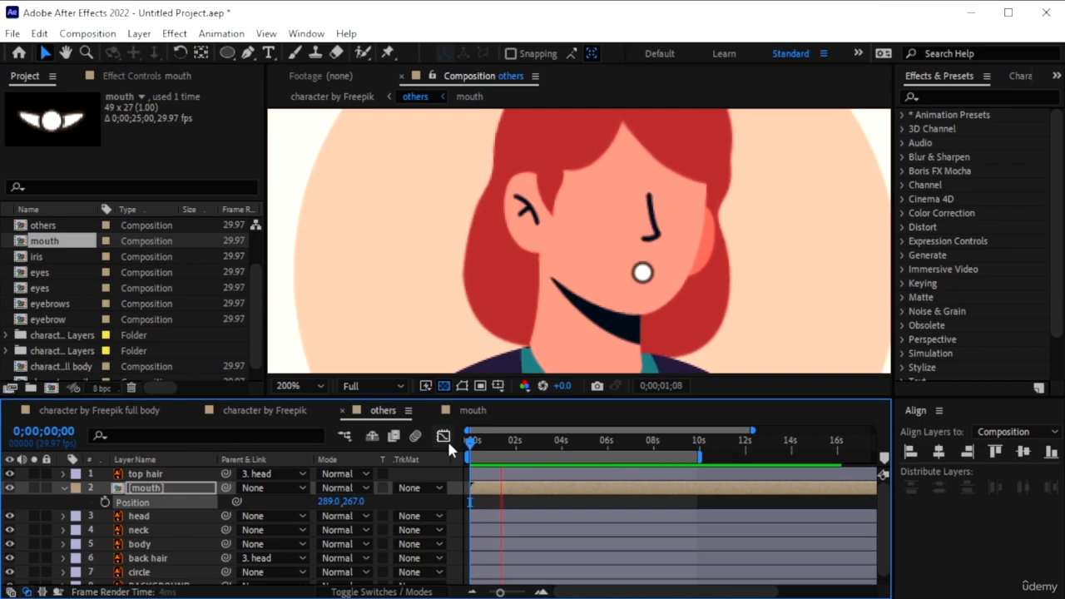
key("space")
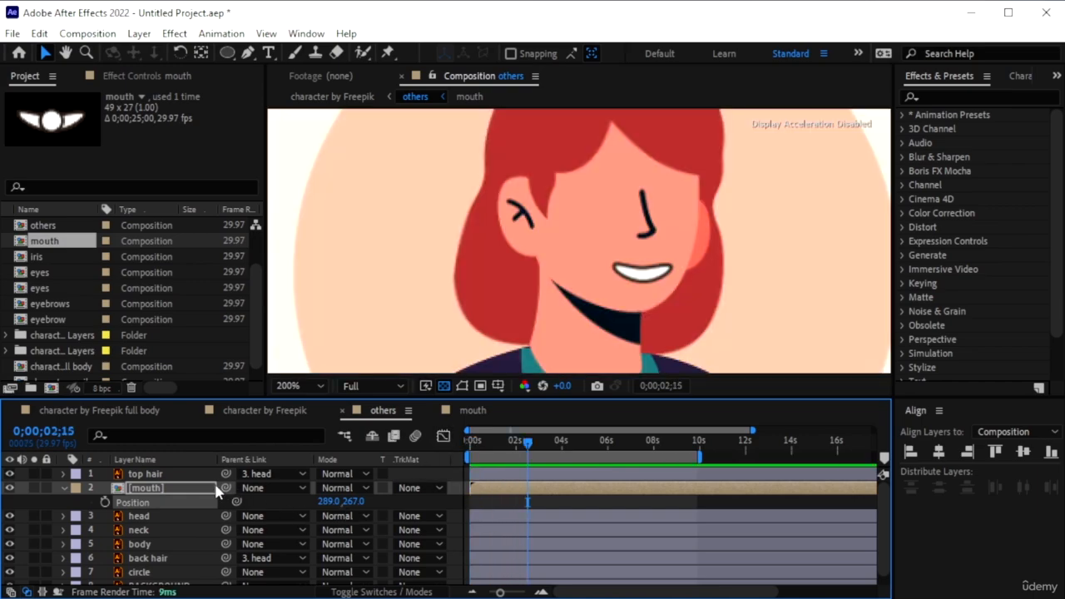
left_click_drag(225, 488, 171, 516)
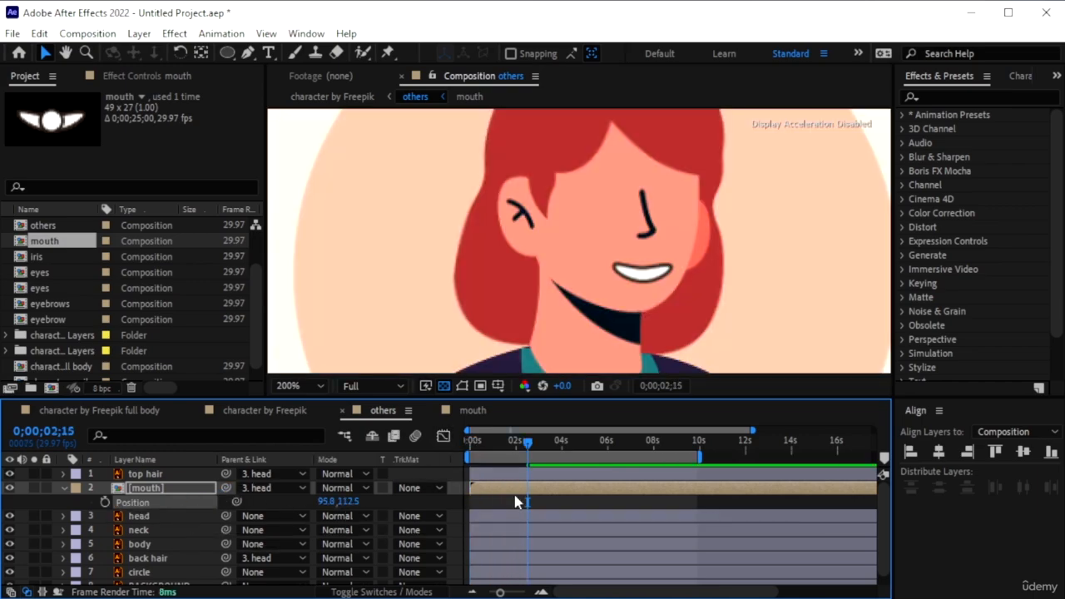
left_click_drag(525, 446, 448, 451)
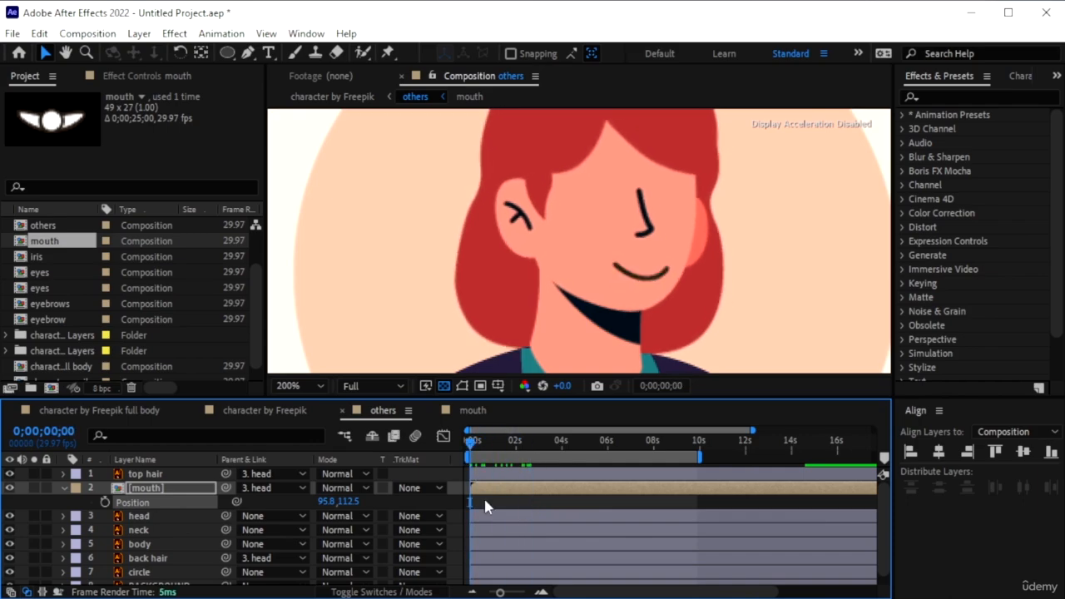
key("space")
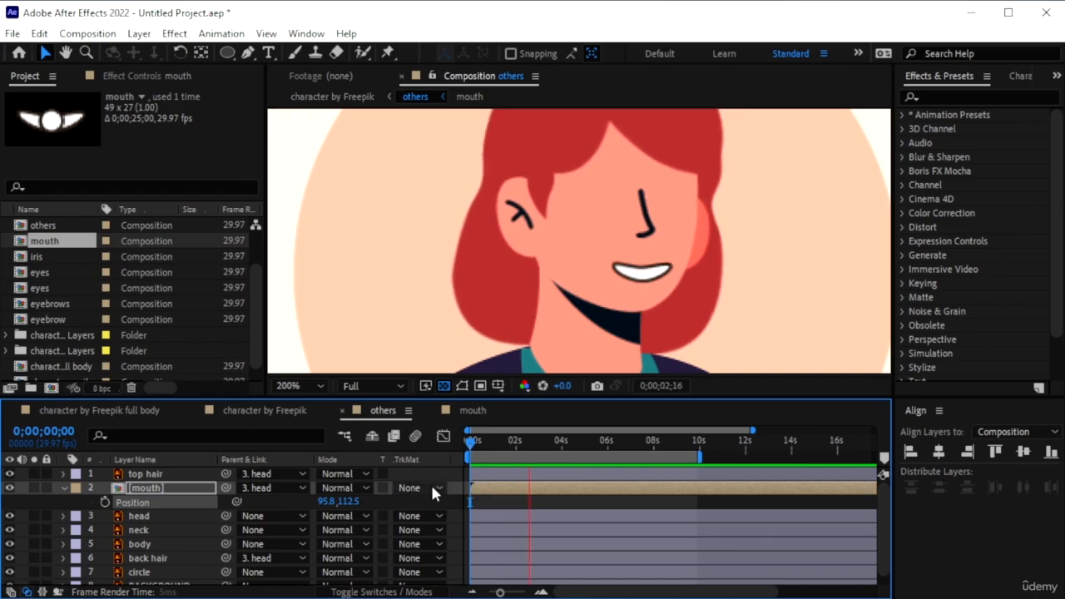
key("space")
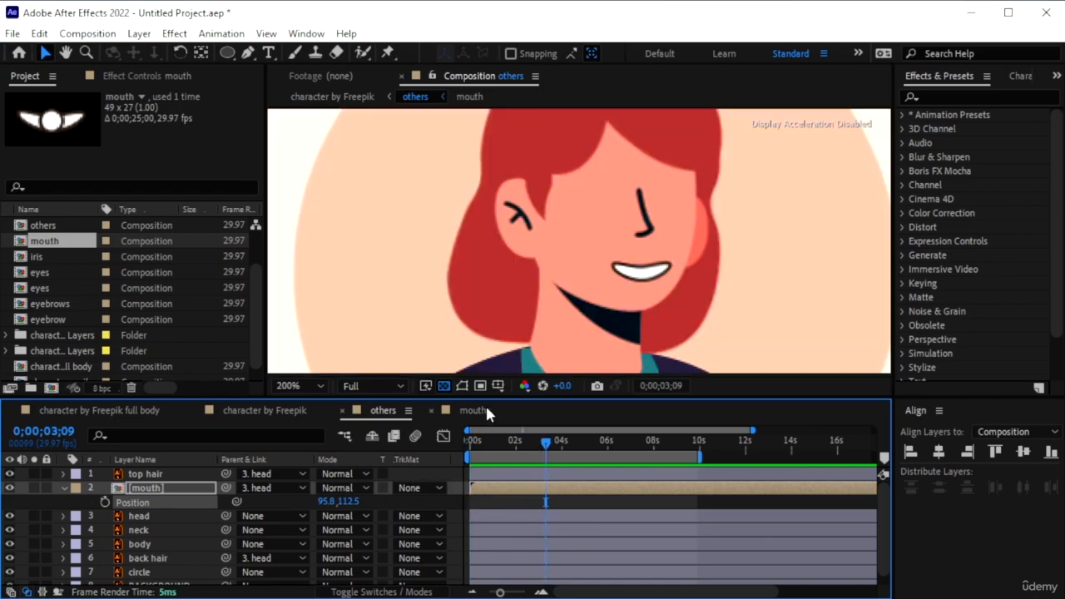
Set the smile layer's rotation to -5.0° in the mouth composition and check its tilt on the face in others.
left_click(475, 410)
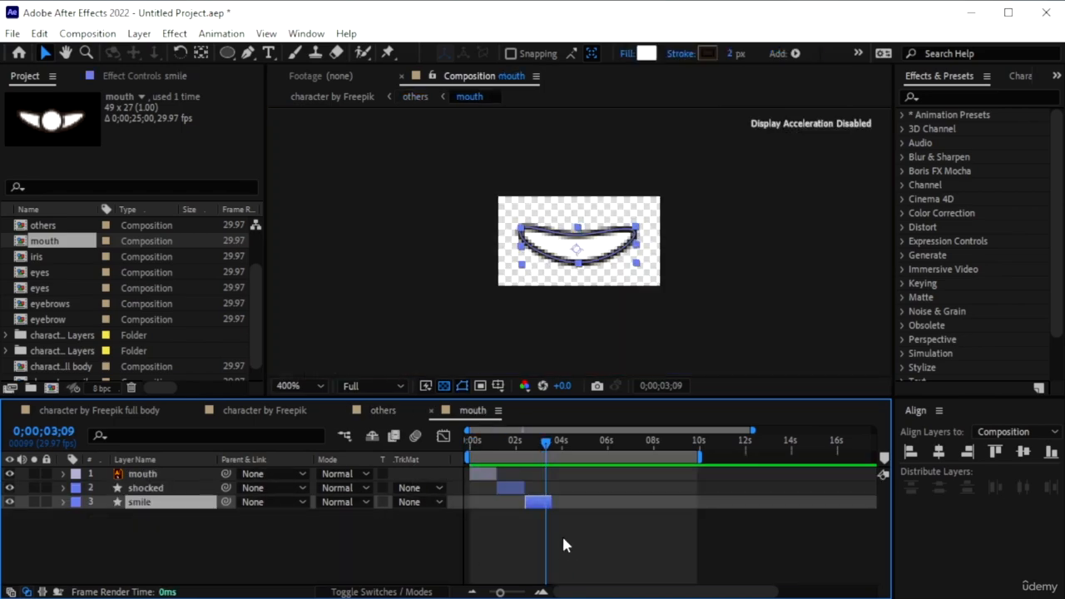
key("r")
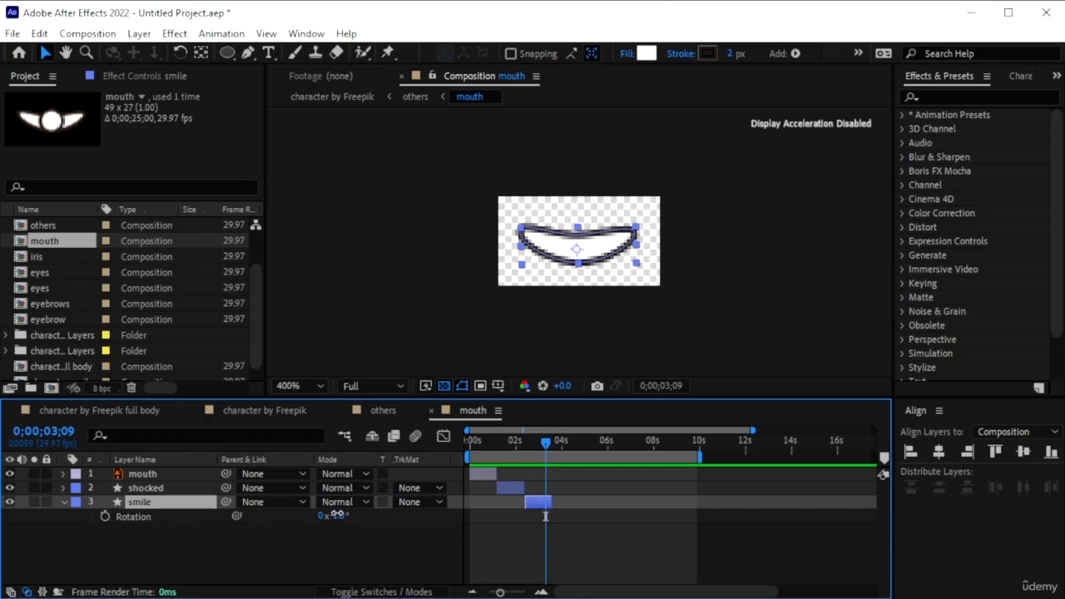
left_click_drag(336, 515, 331, 515)
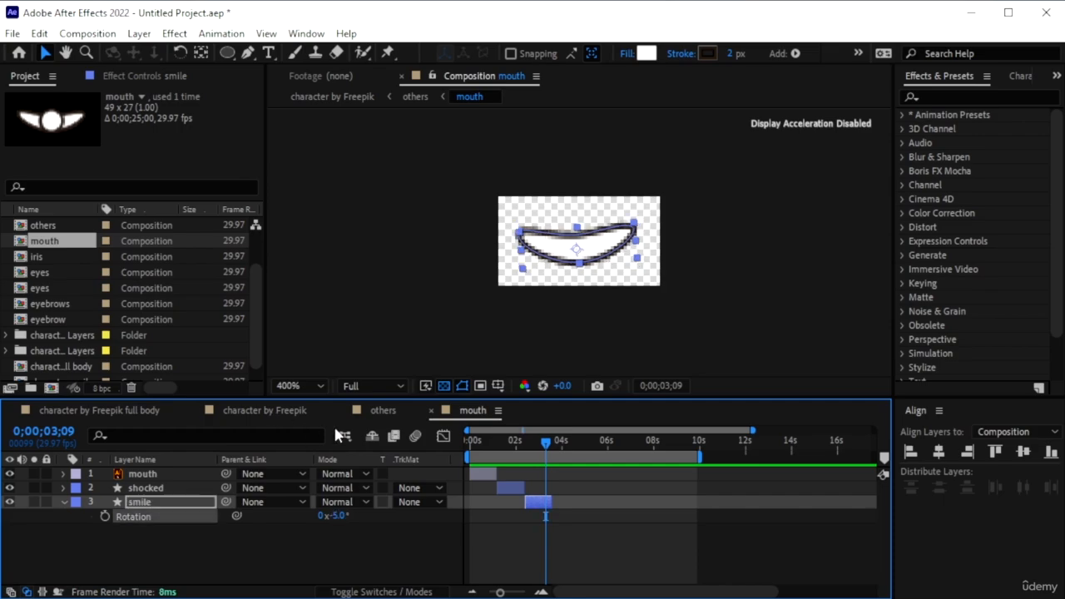
left_click(384, 410)
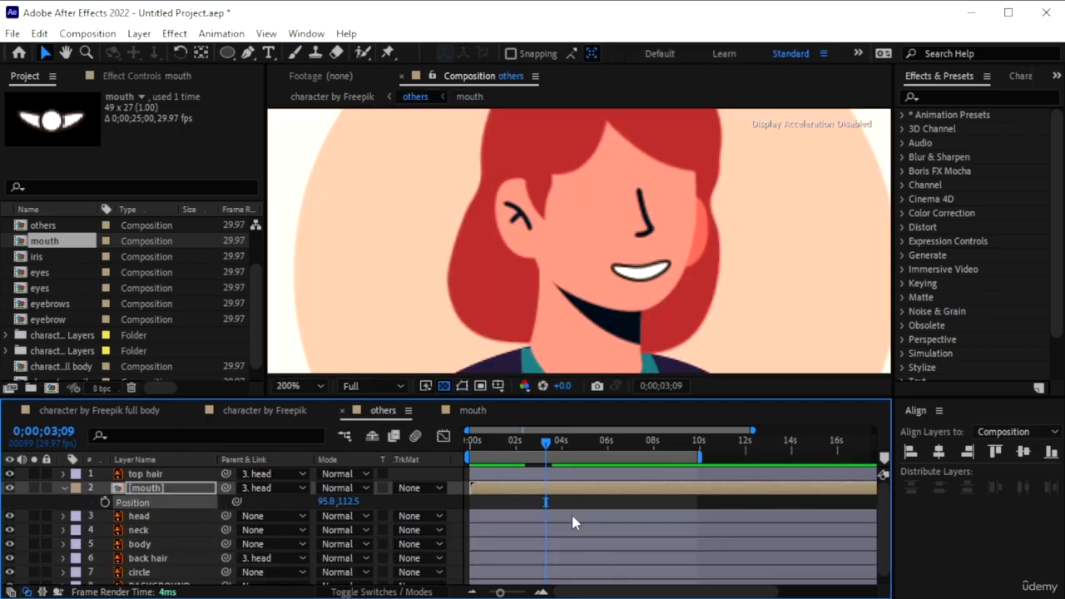
Duplicate the mouth, shocked and smile layers in the mouth composition and move the copies to start at 0;00;03;17.
left_click_drag(547, 443, 517, 457)
left_click(473, 410)
left_click_drag(583, 536, 472, 463)
left_click(142, 473)
left_click(139, 502, "shift")
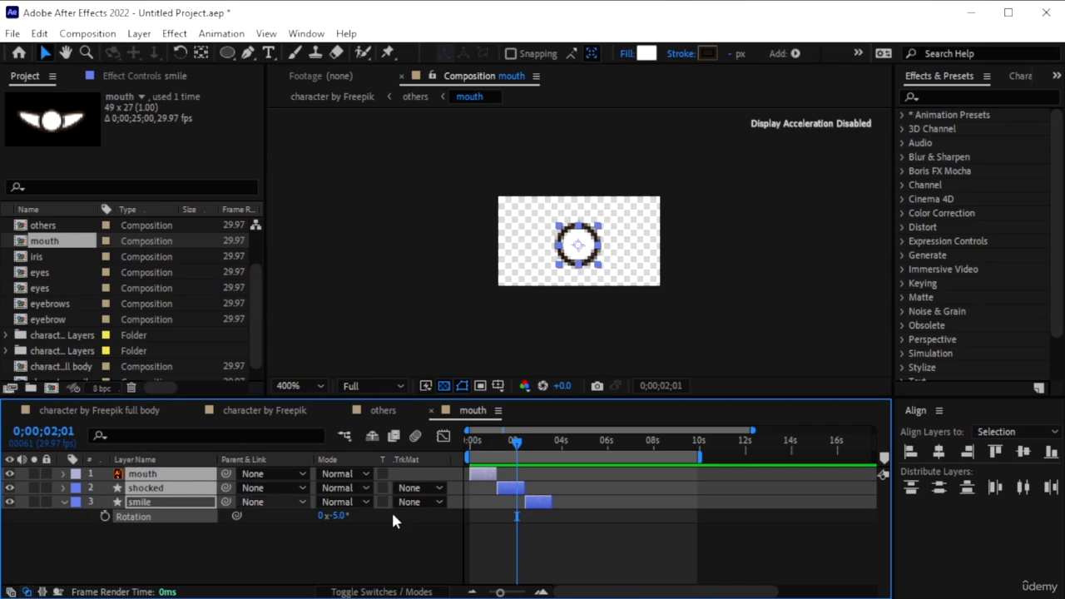
left_click_drag(524, 441, 552, 453)
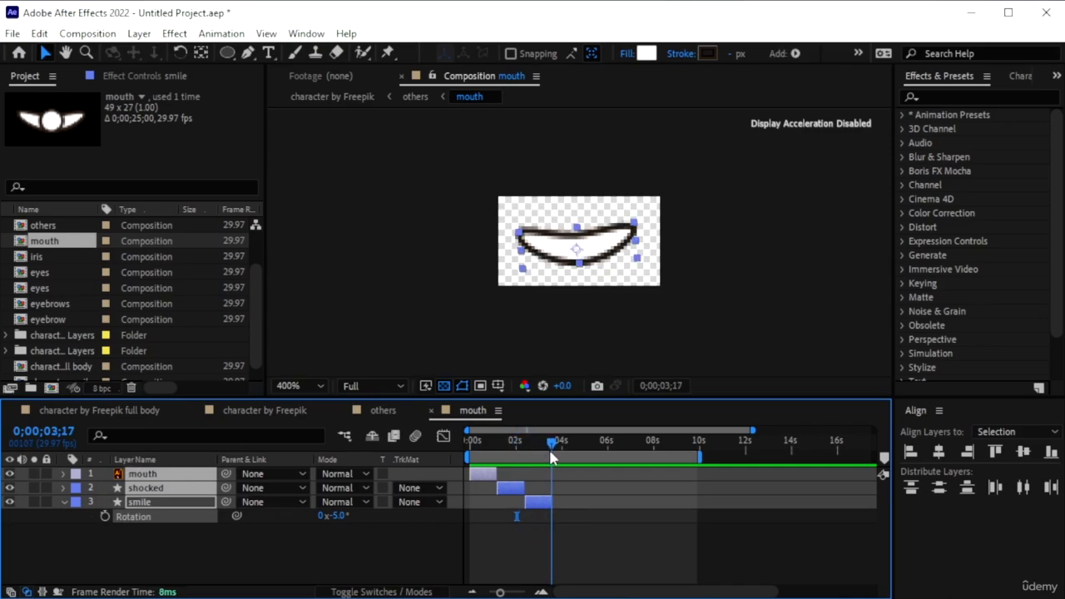
key("ctrl+d")
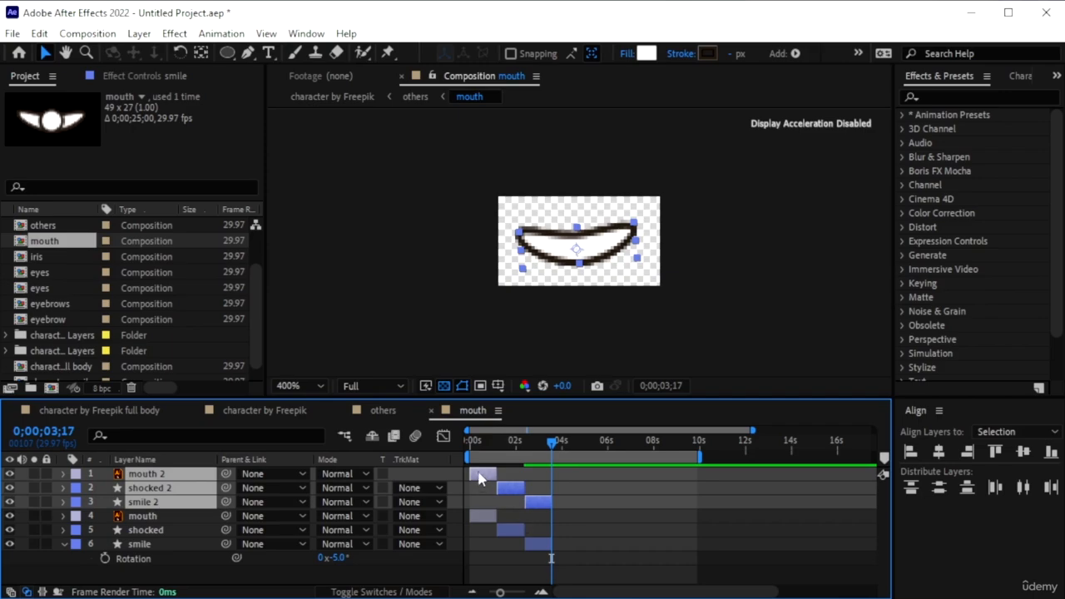
left_click_drag(533, 485, 568, 491)
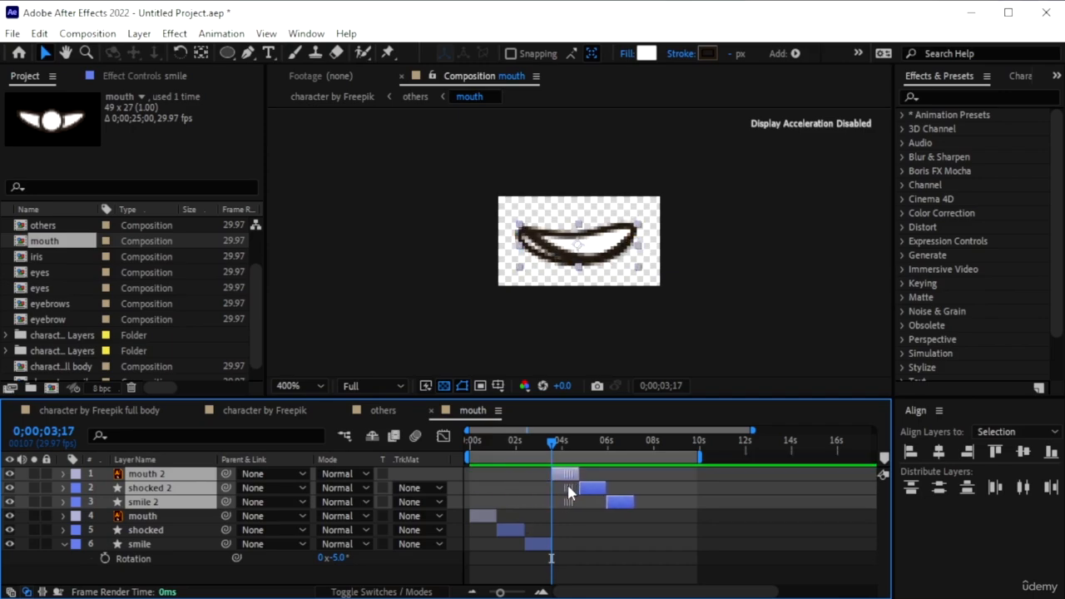
Shift the three duplicated mouth layers to start at 0;00;03;18 and play back the transition from the first smile.
left_click_drag(749, 427, 546, 416)
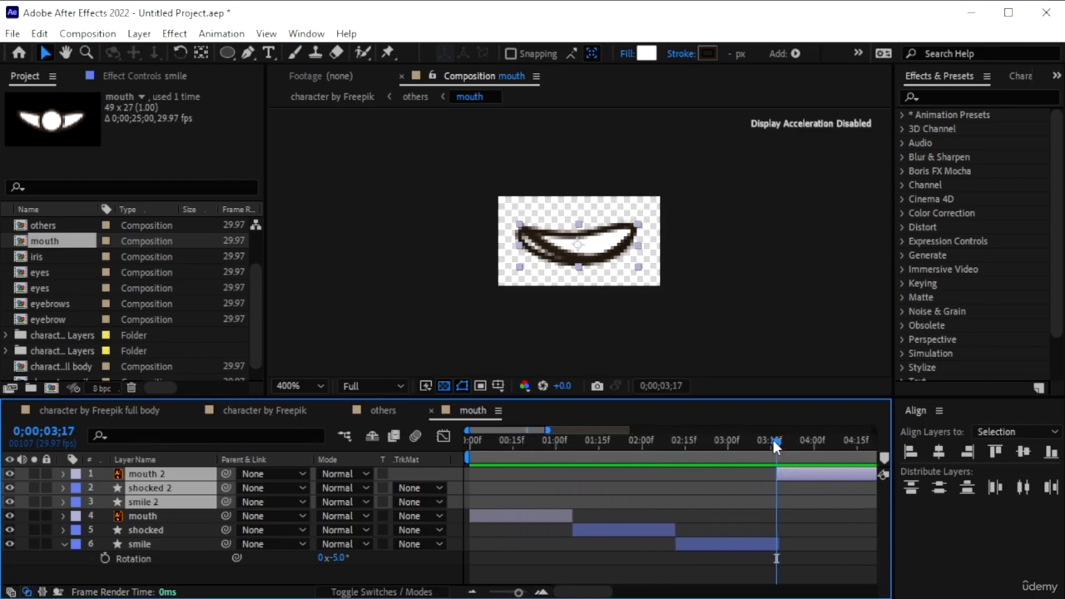
left_click(782, 447)
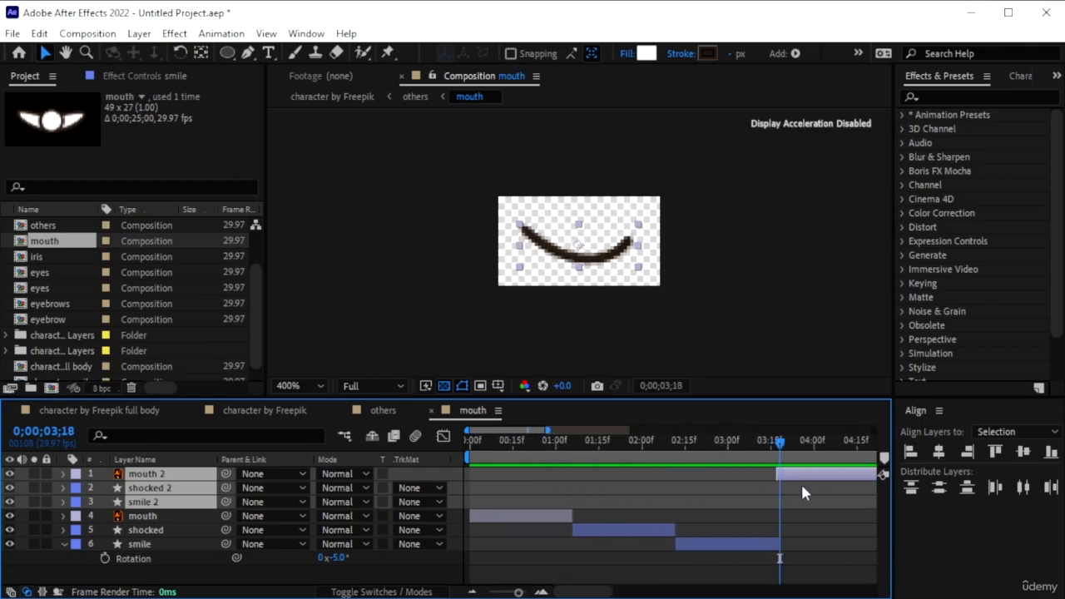
left_click_drag(802, 480, 800, 480)
left_click(712, 441)
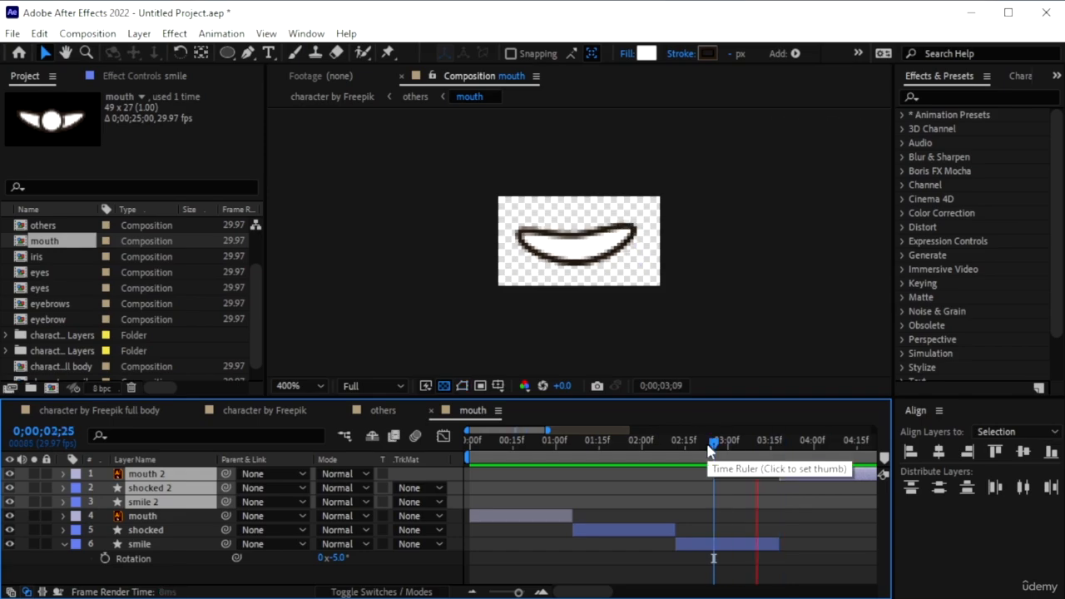
key("space")
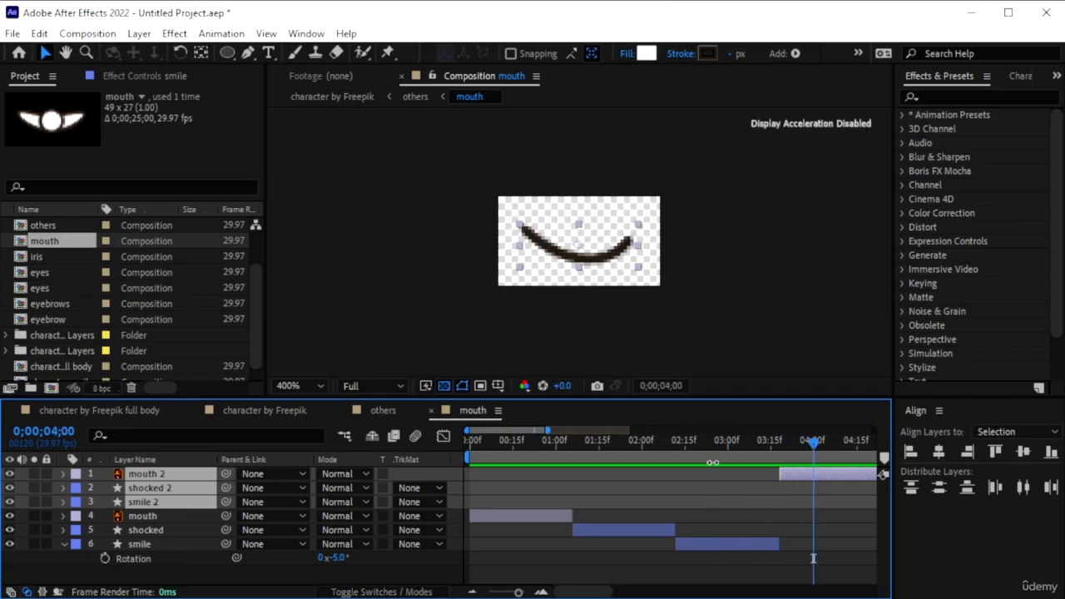
Play the character by Freepik composition from the start to check the repeated mouth sequence on the face.
left_click(380, 406)
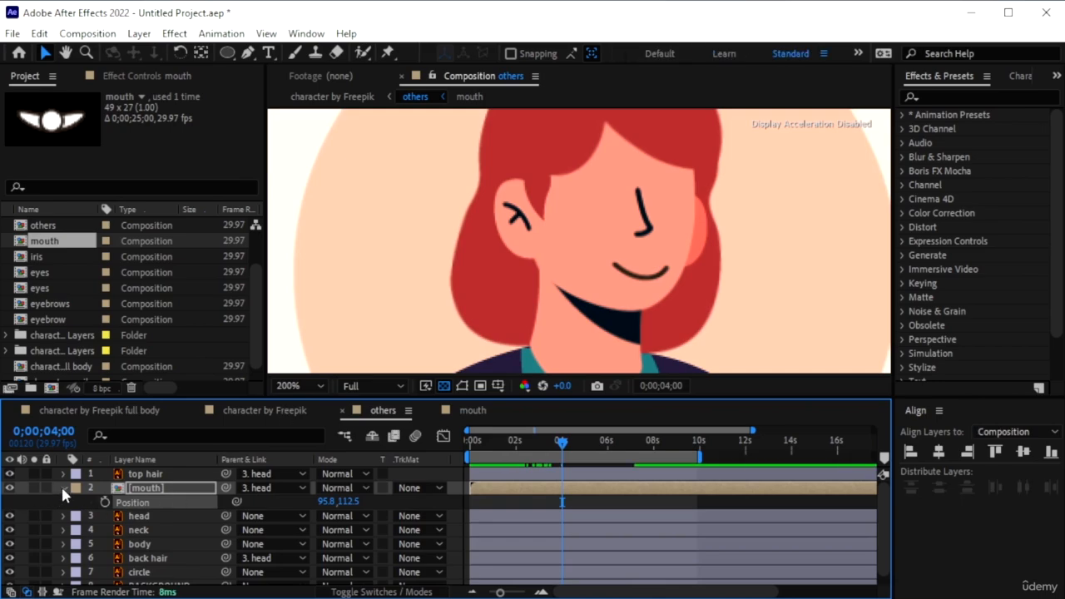
left_click(63, 488)
left_click(251, 416)
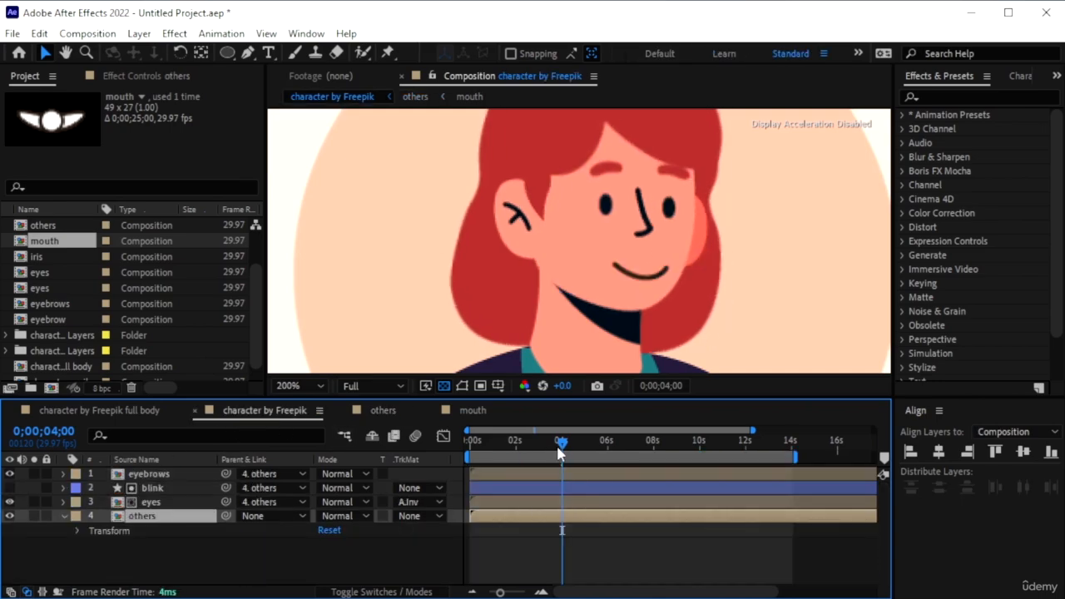
left_click_drag(559, 448, 419, 451)
key("space")
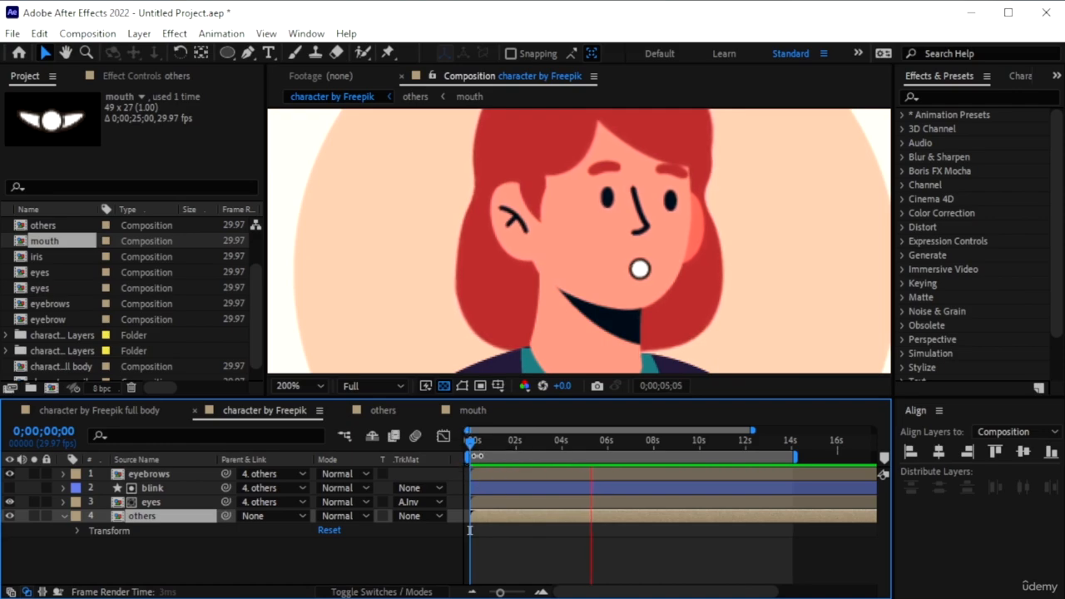
key("space")
Set the X value of the eyebrows layer's Position keyframe at 0;00;01;11 to 250.
left_click(150, 473)
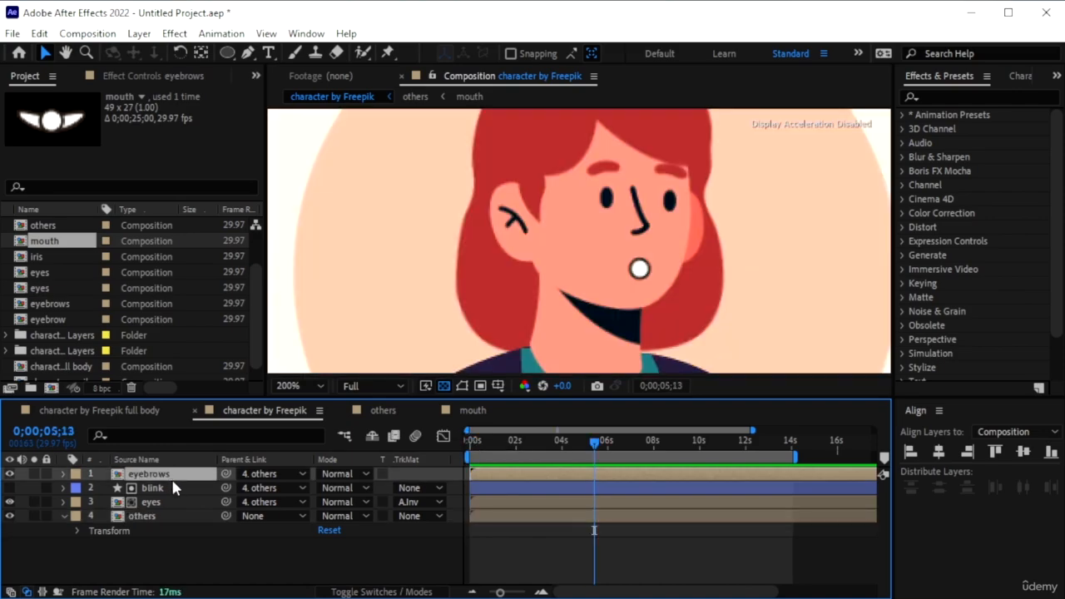
key("r")
key("p")
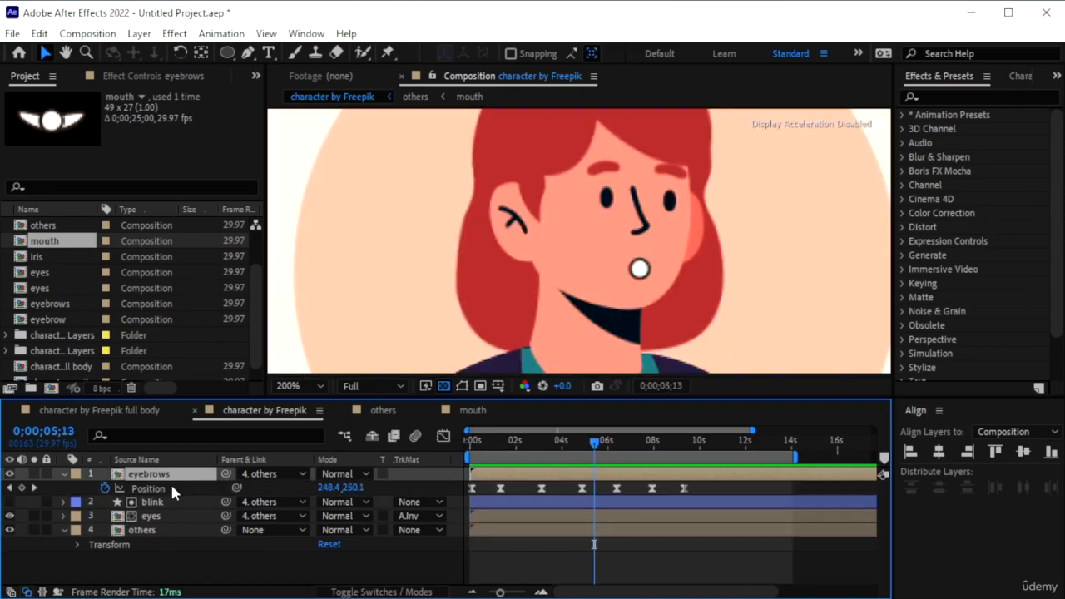
left_click_drag(596, 452, 503, 464)
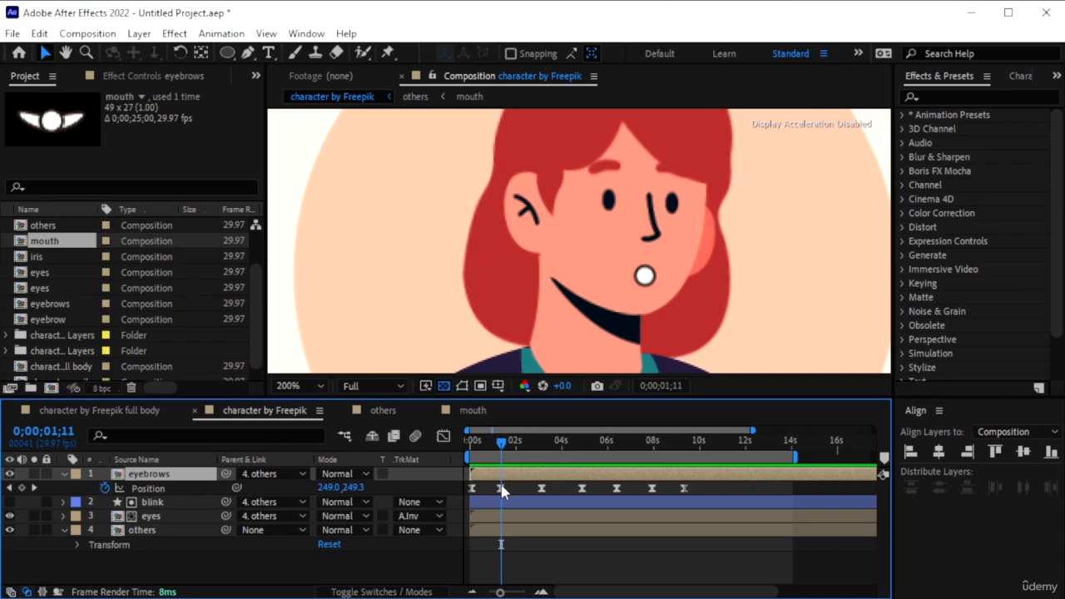
left_click(501, 489)
left_click(330, 487)
type("2")
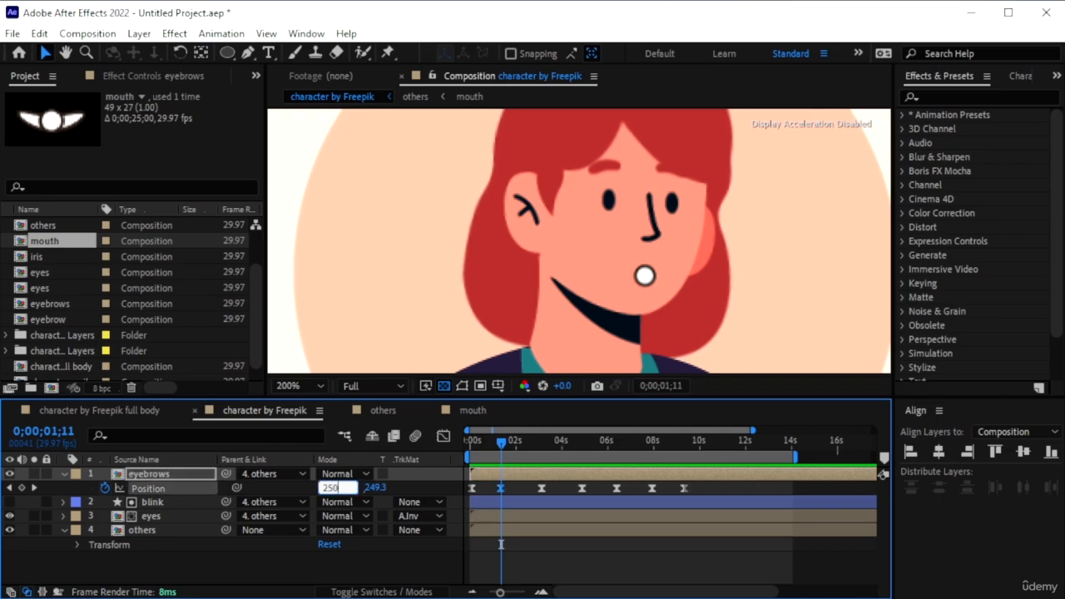
type("50")
key("Return")
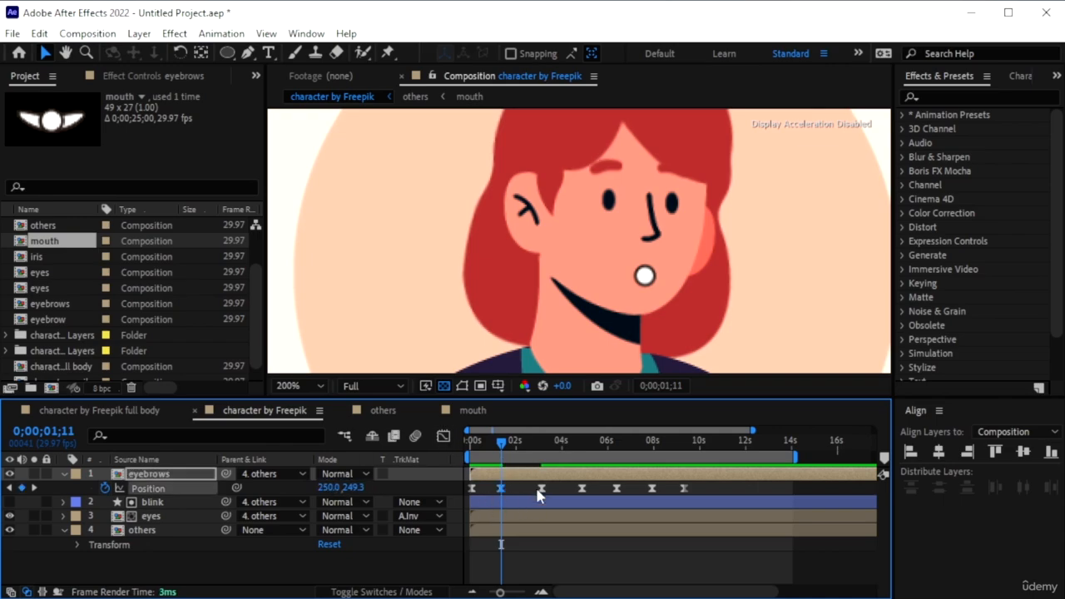
Play the character animation from the start in close-up, and again with the whole composition fitted in the viewer.
left_click_drag(756, 429, 537, 467)
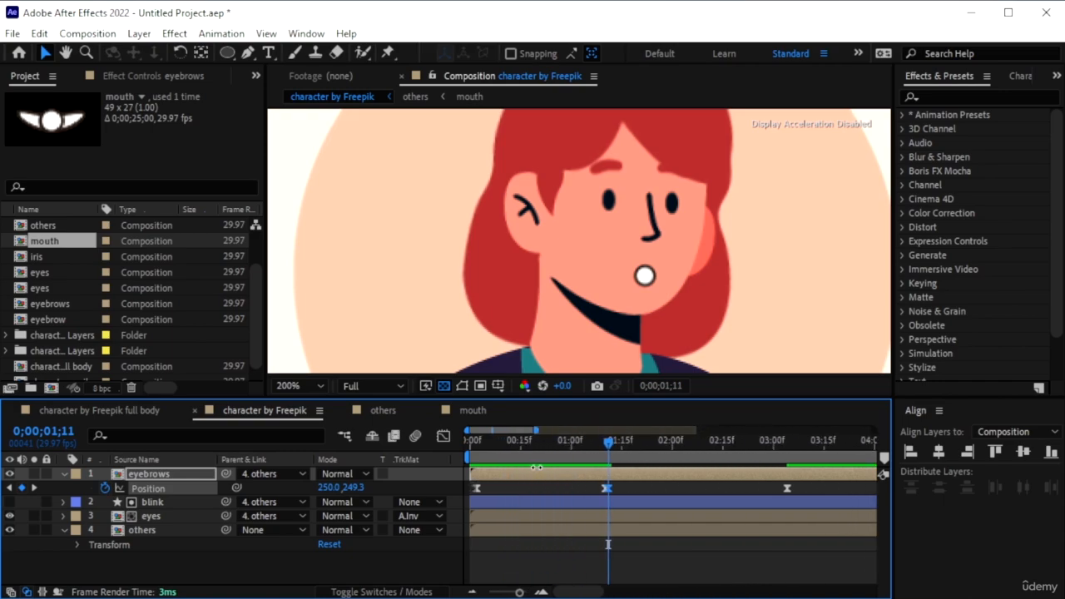
left_click(607, 477)
left_click_drag(609, 446, 470, 459)
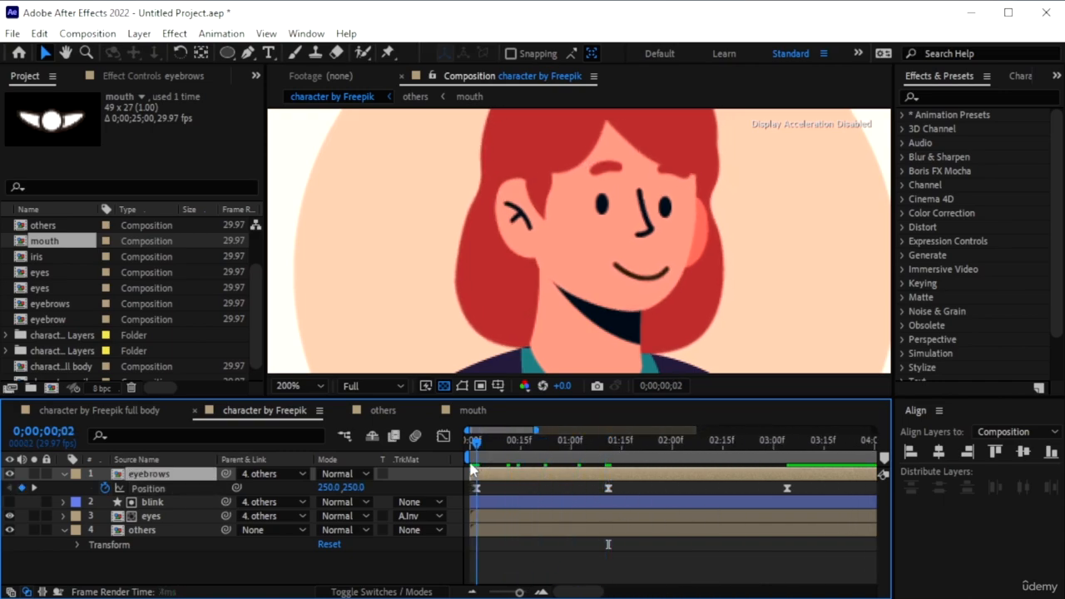
key("space")
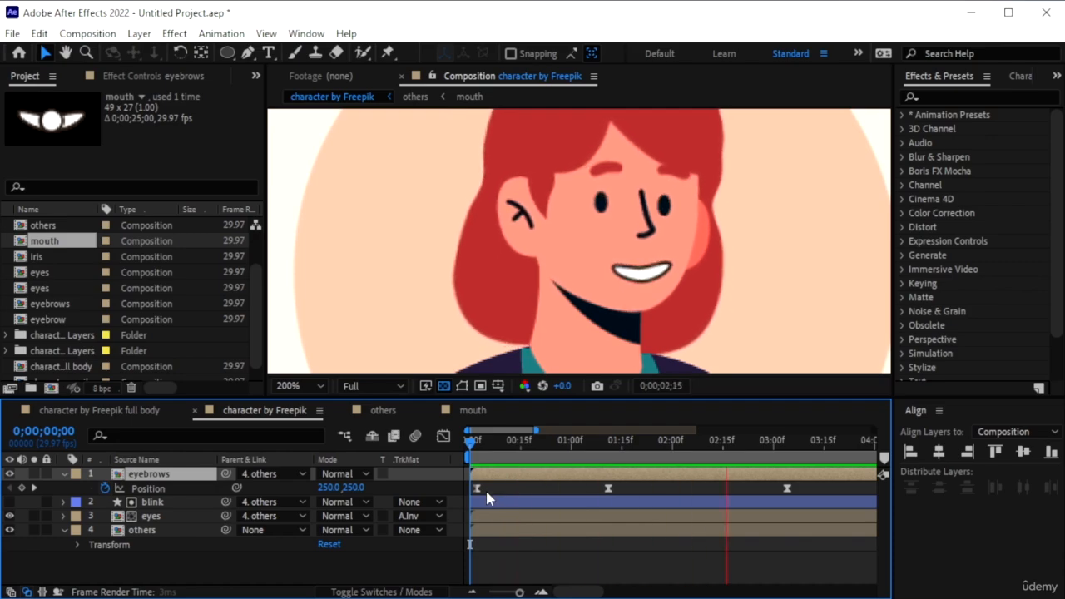
key("space")
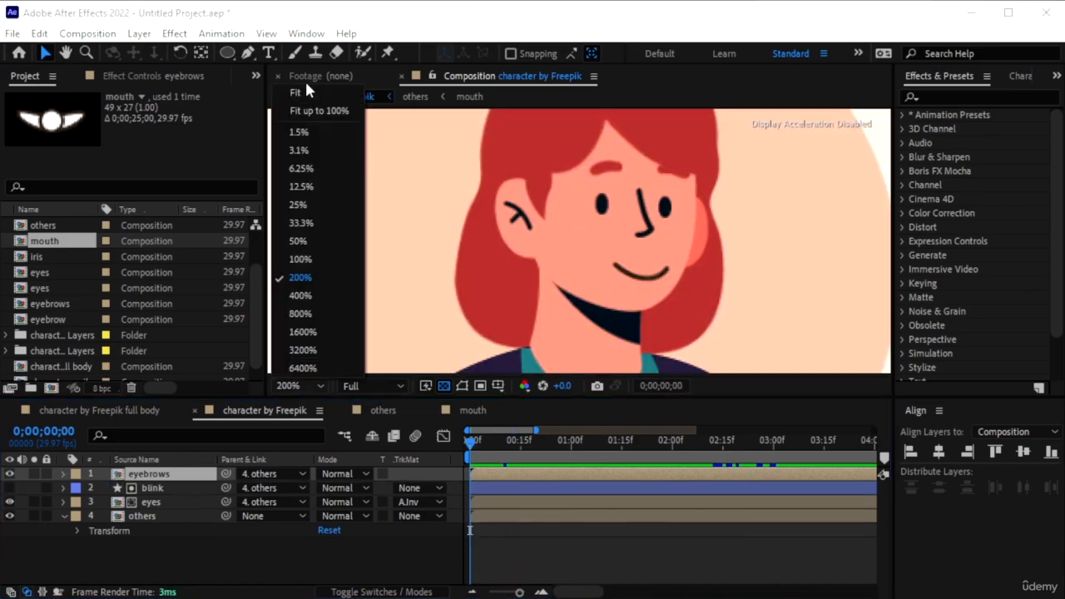
left_click(306, 88)
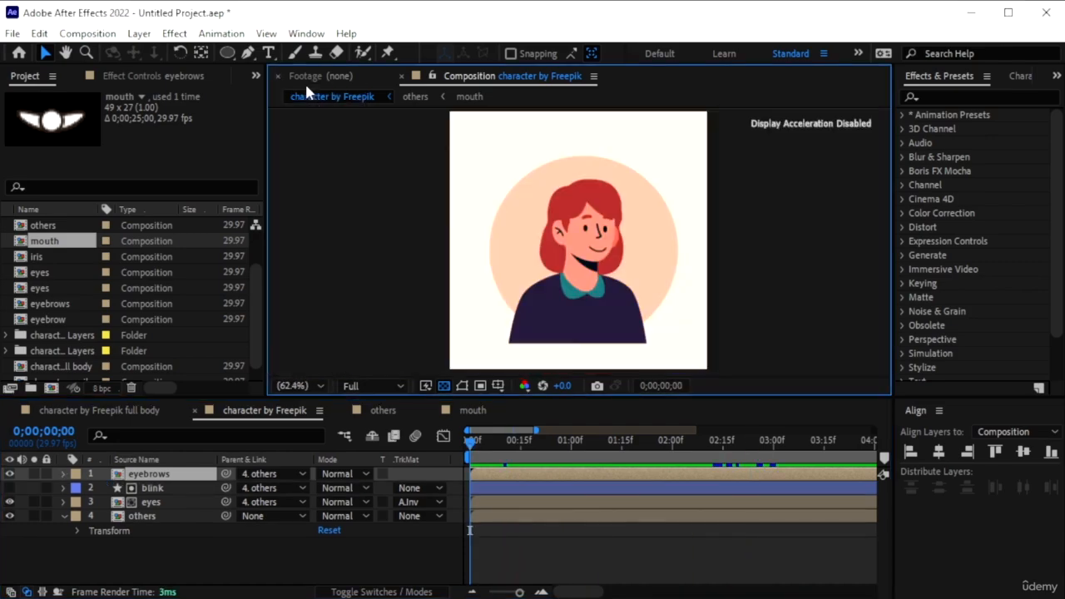
key("space")
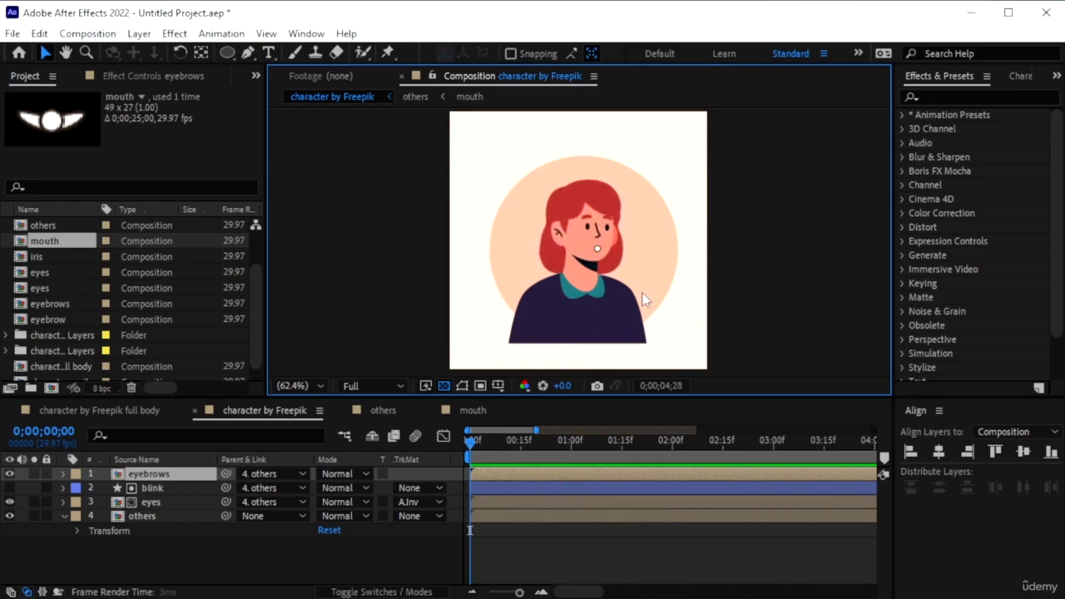
key("space")
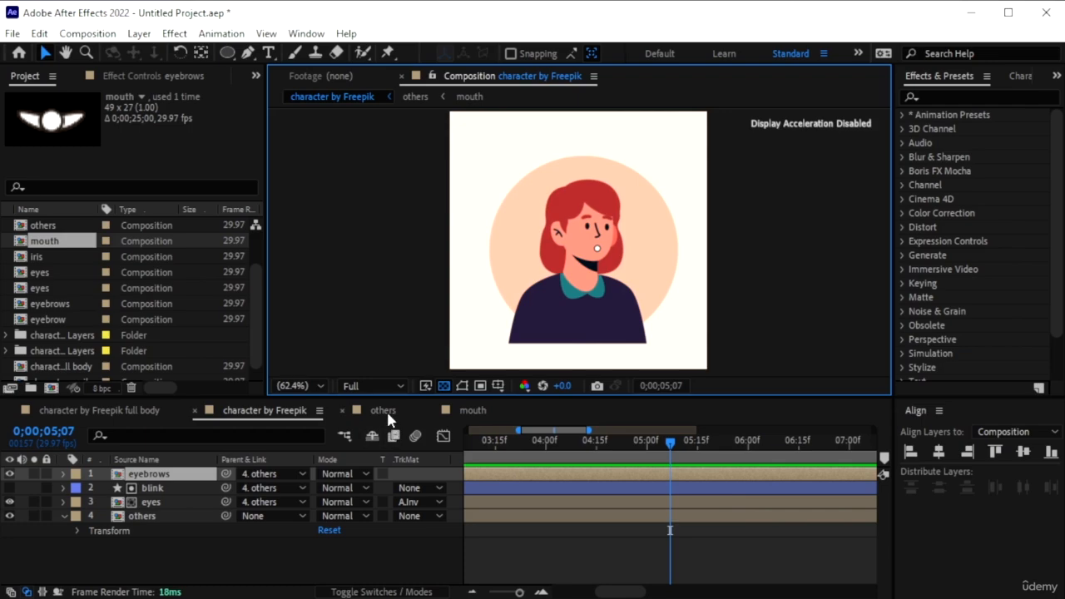
Nudge the mouth layer slightly upward in the others composition and play the main composition from 0;00;03;27.
left_click(385, 411)
key("p")
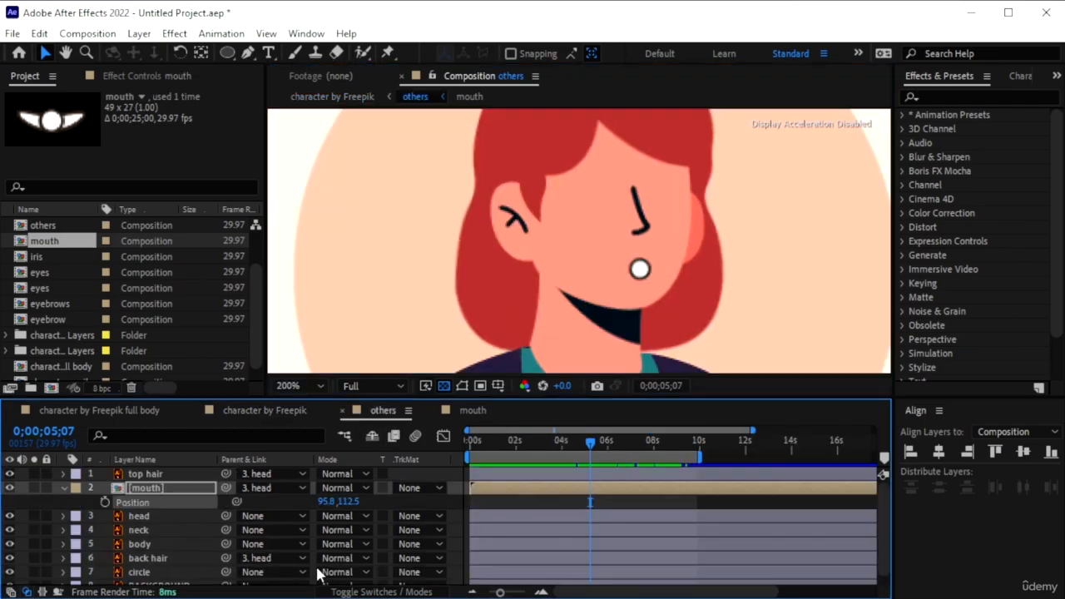
left_click_drag(349, 501, 339, 501)
left_click(231, 413)
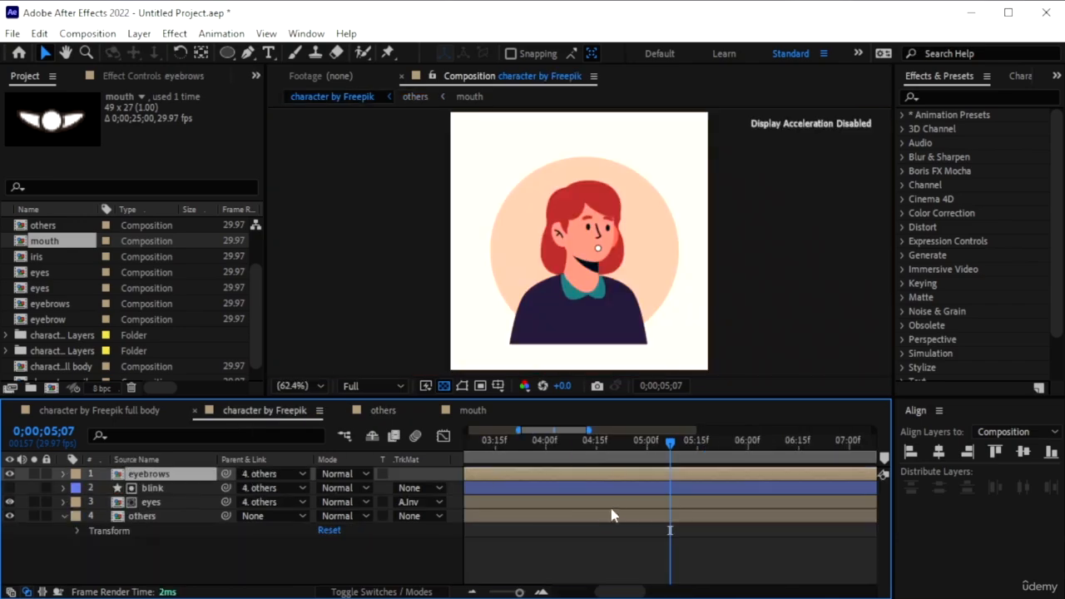
left_click(537, 450)
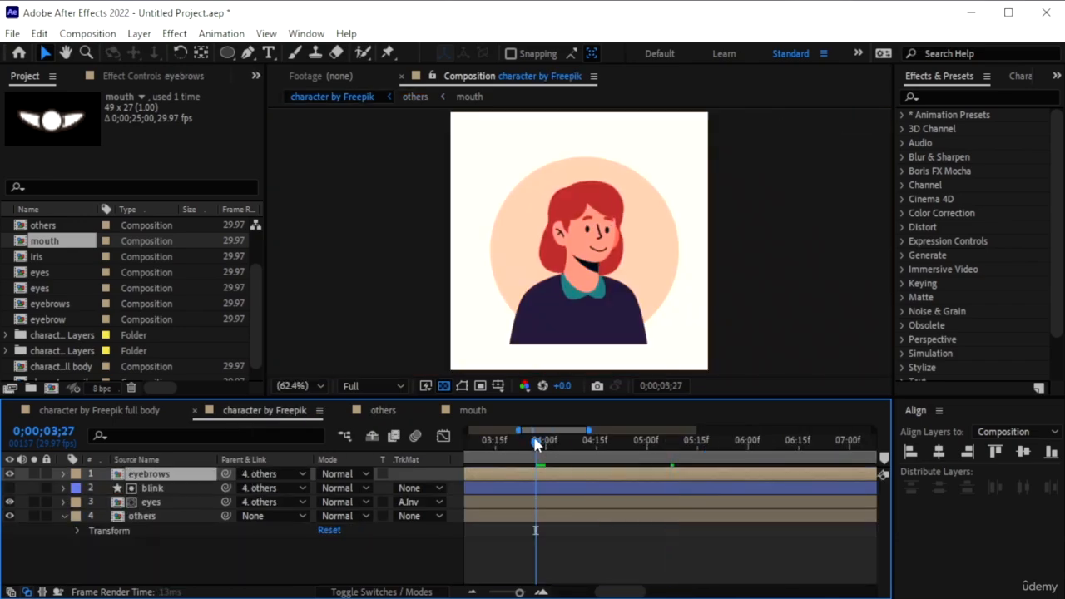
key("space")
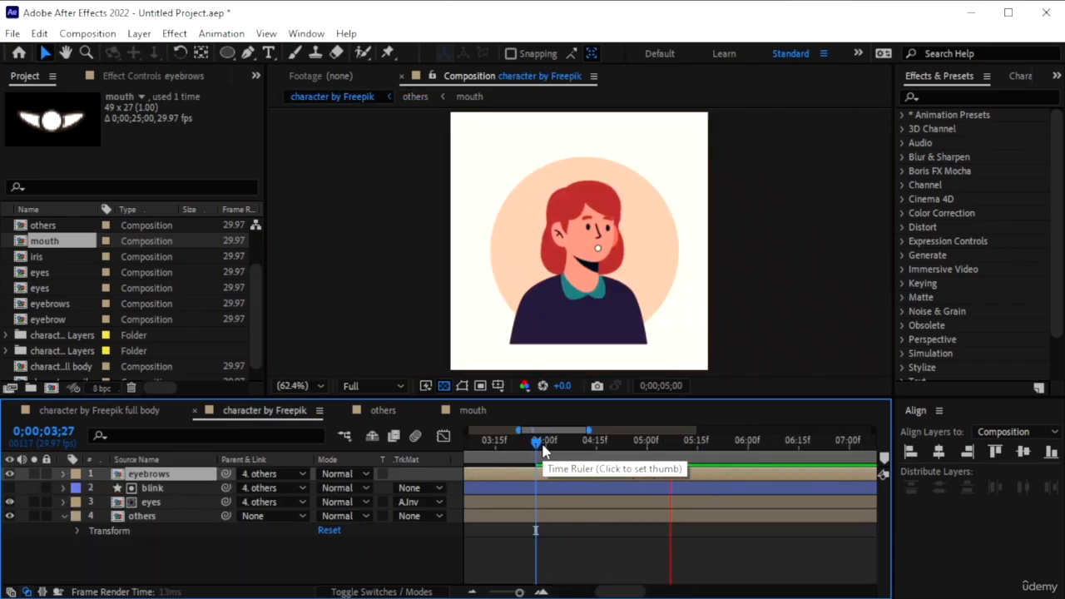
key("space")
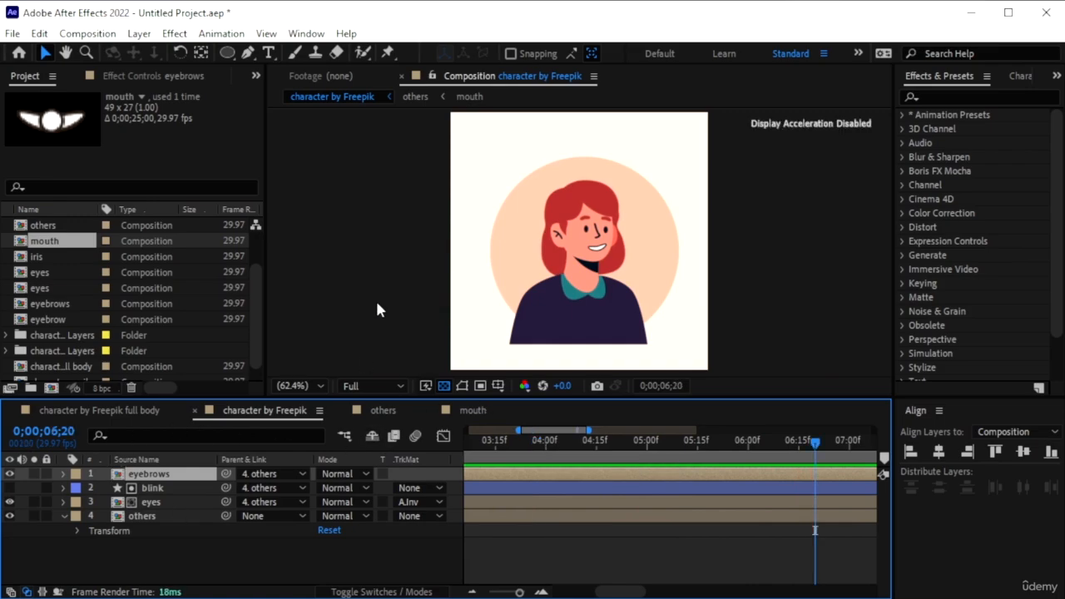
Open the others composition inside character by Freepik full body, select its mouth layer and frame the mouth at 400%.
left_click(87, 409)
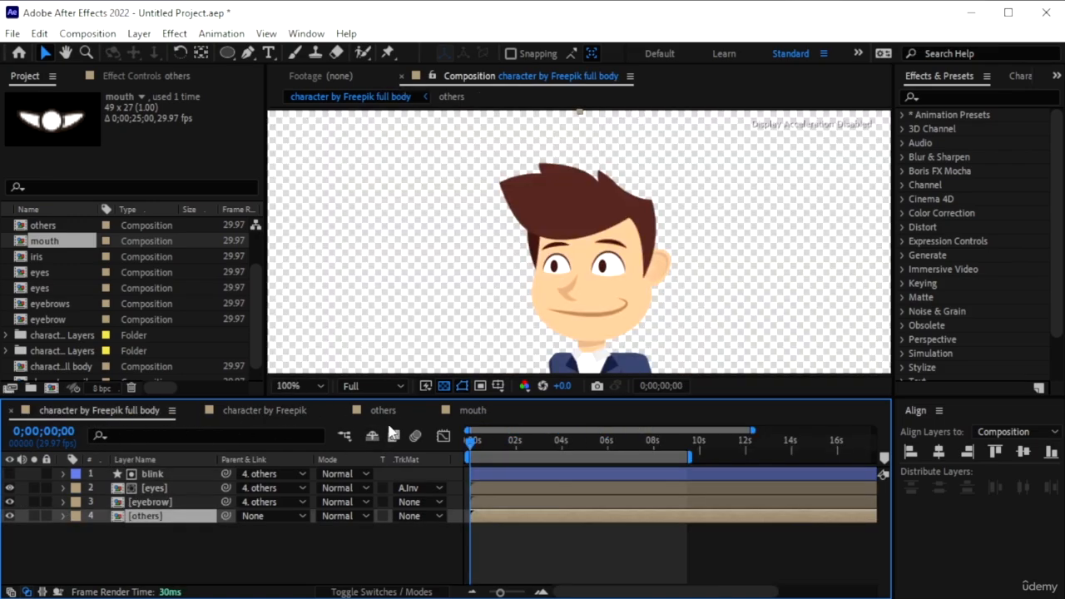
key("comma")
key("comma")
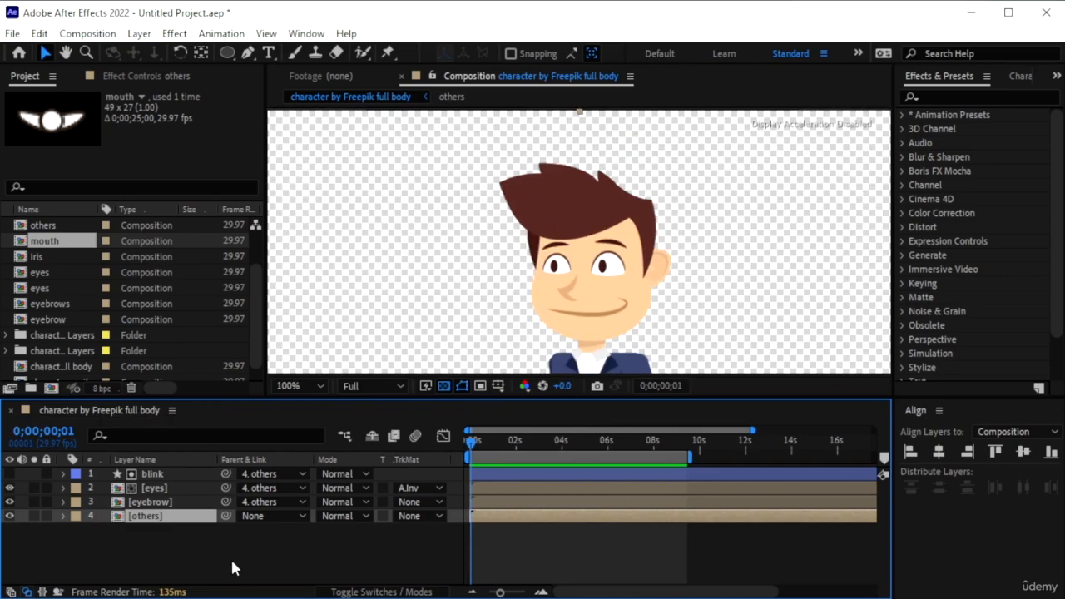
double_click(153, 516)
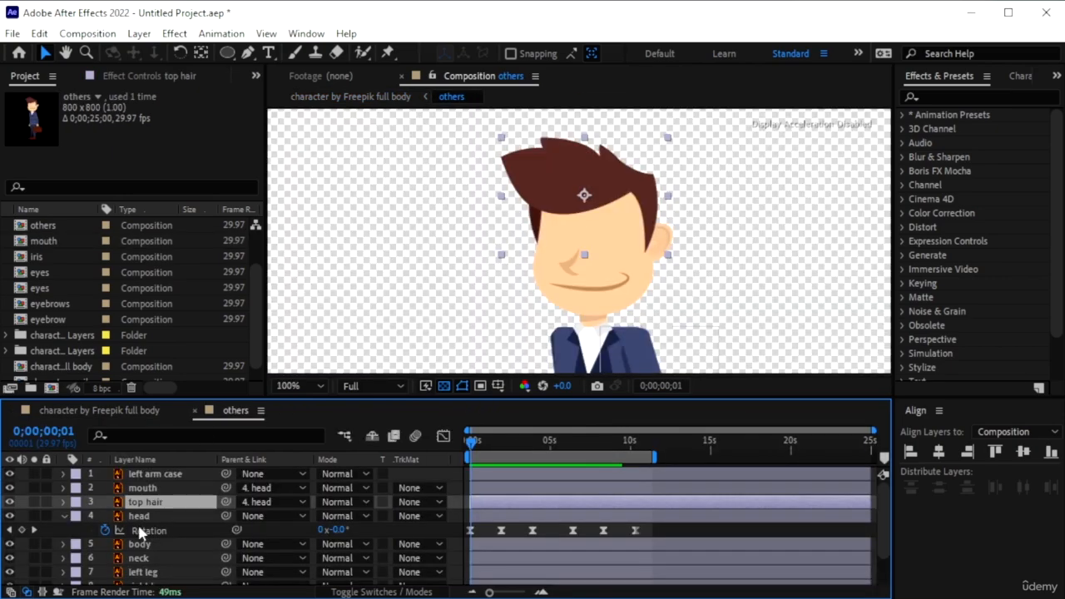
left_click(143, 489)
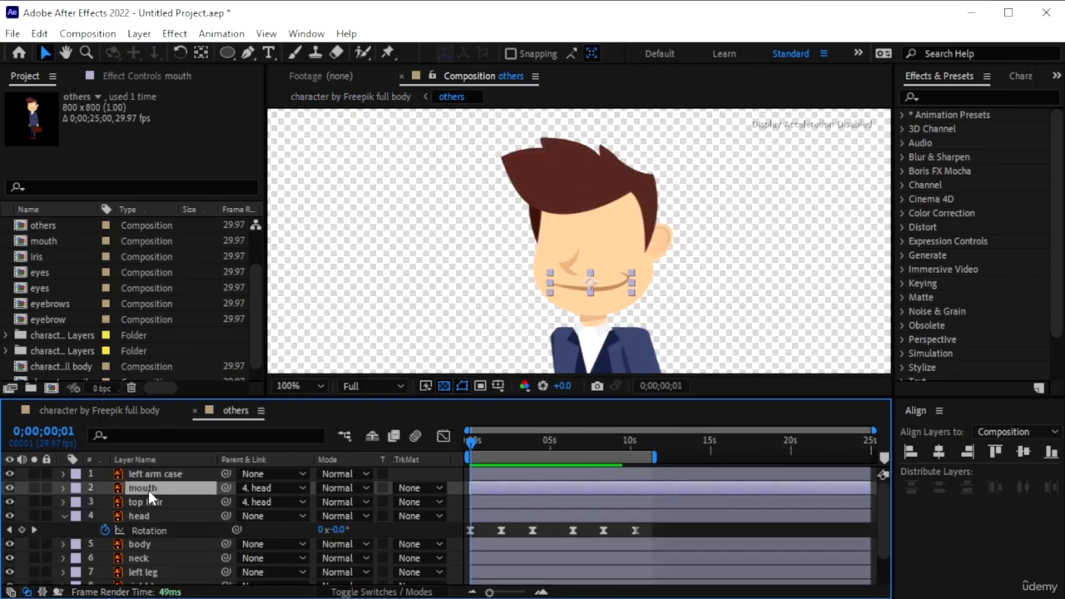
key("period")
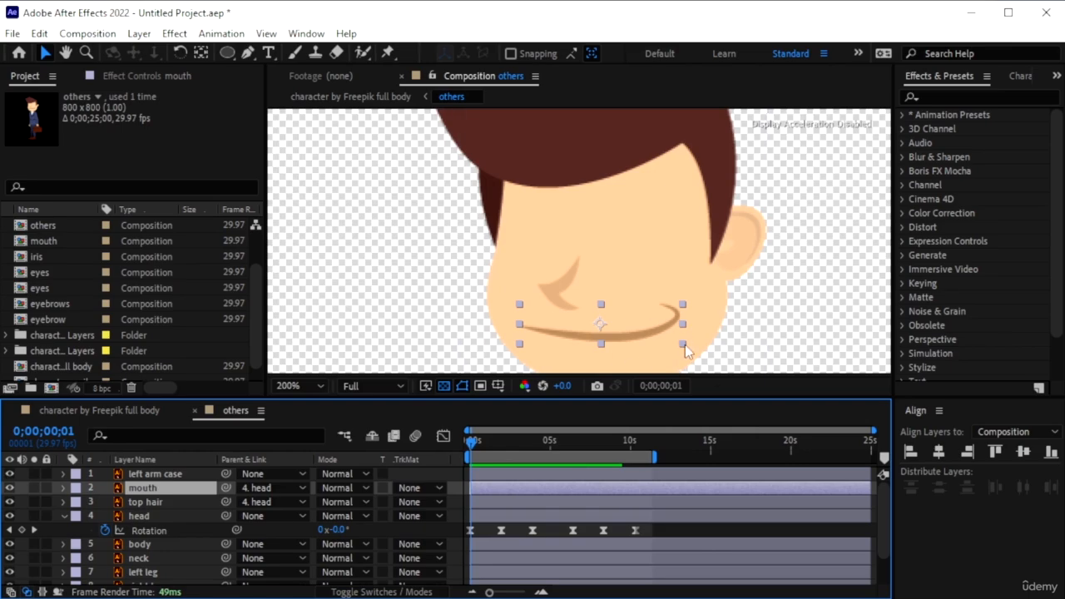
key("h")
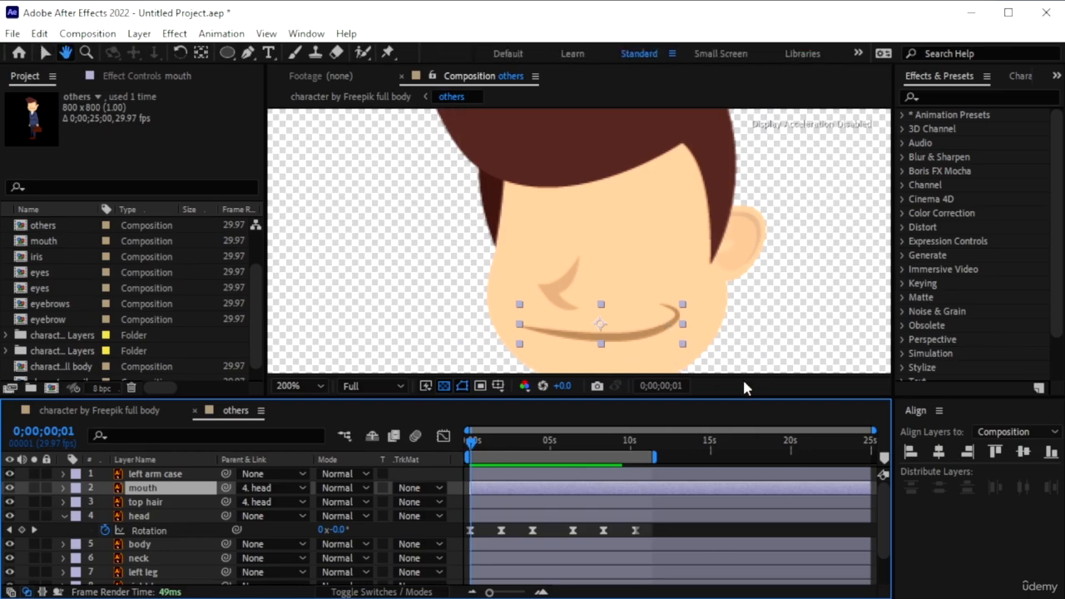
left_click_drag(708, 346, 686, 302)
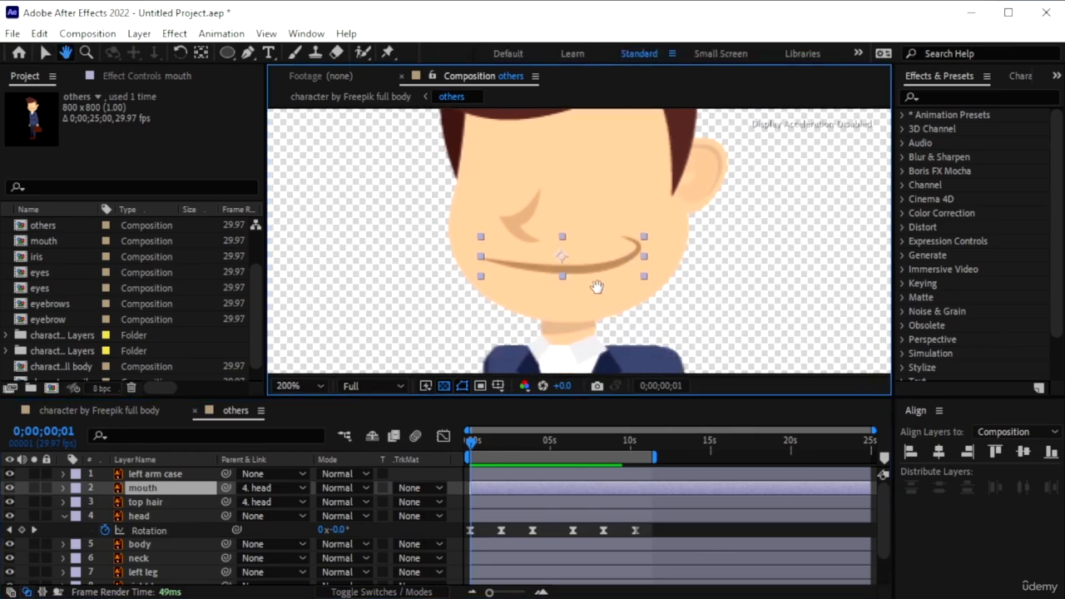
scroll(597, 289, "up", 1)
left_click_drag(619, 322, 617, 311)
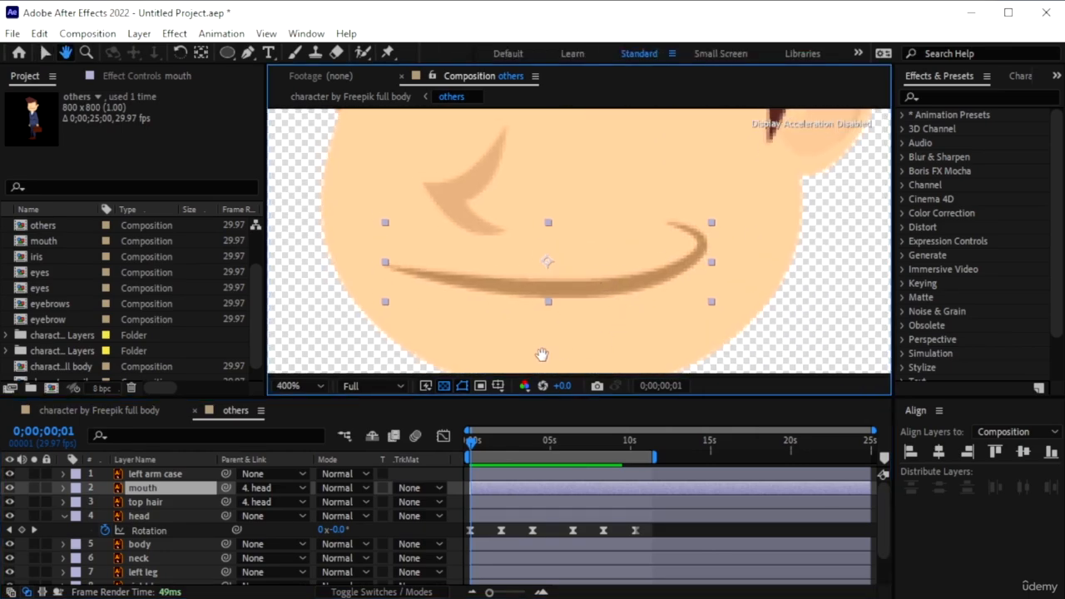